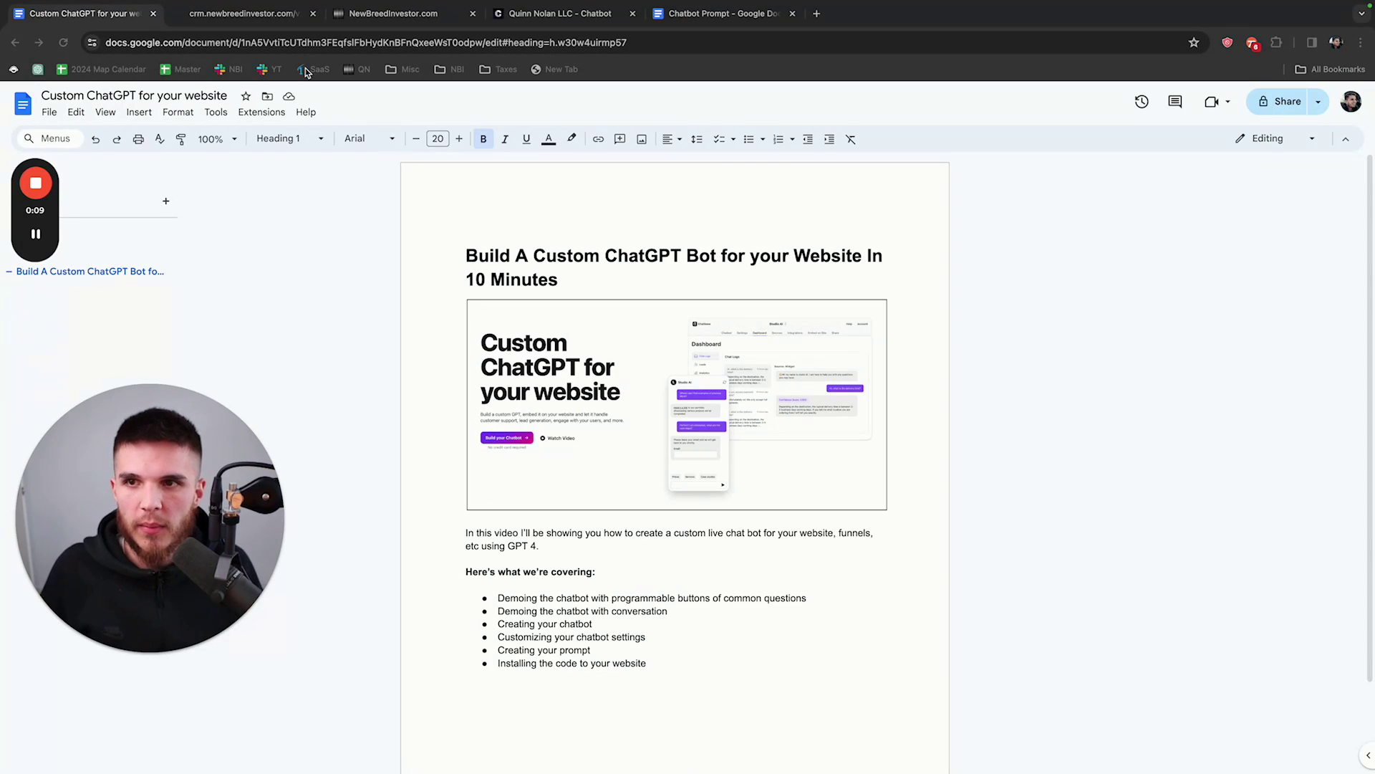
Step: Switch from the outline document to the website preview with the chatbot widget open
left_click(272, 22)
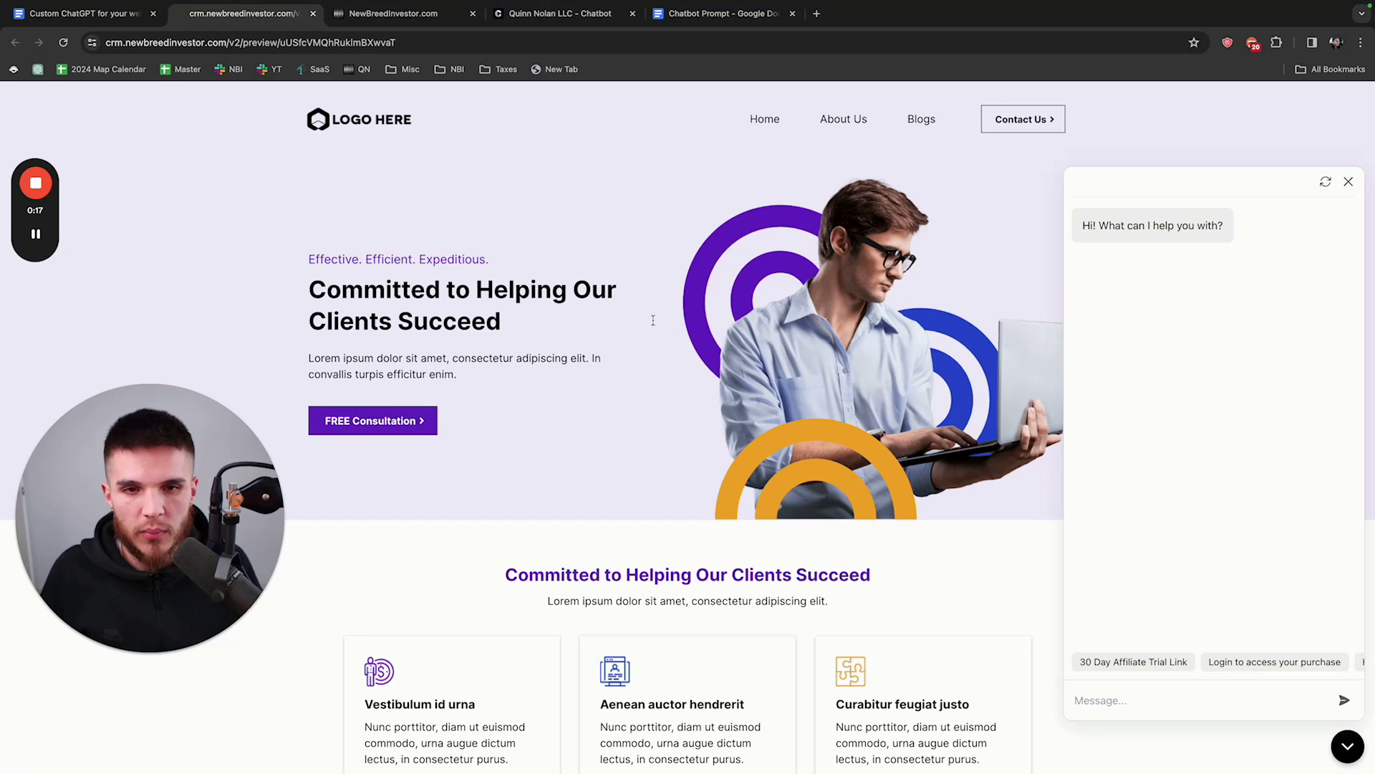
Step: Ask the chatbot the suggested question 'Do you sell your investor snapshot?'
left_click(1348, 743)
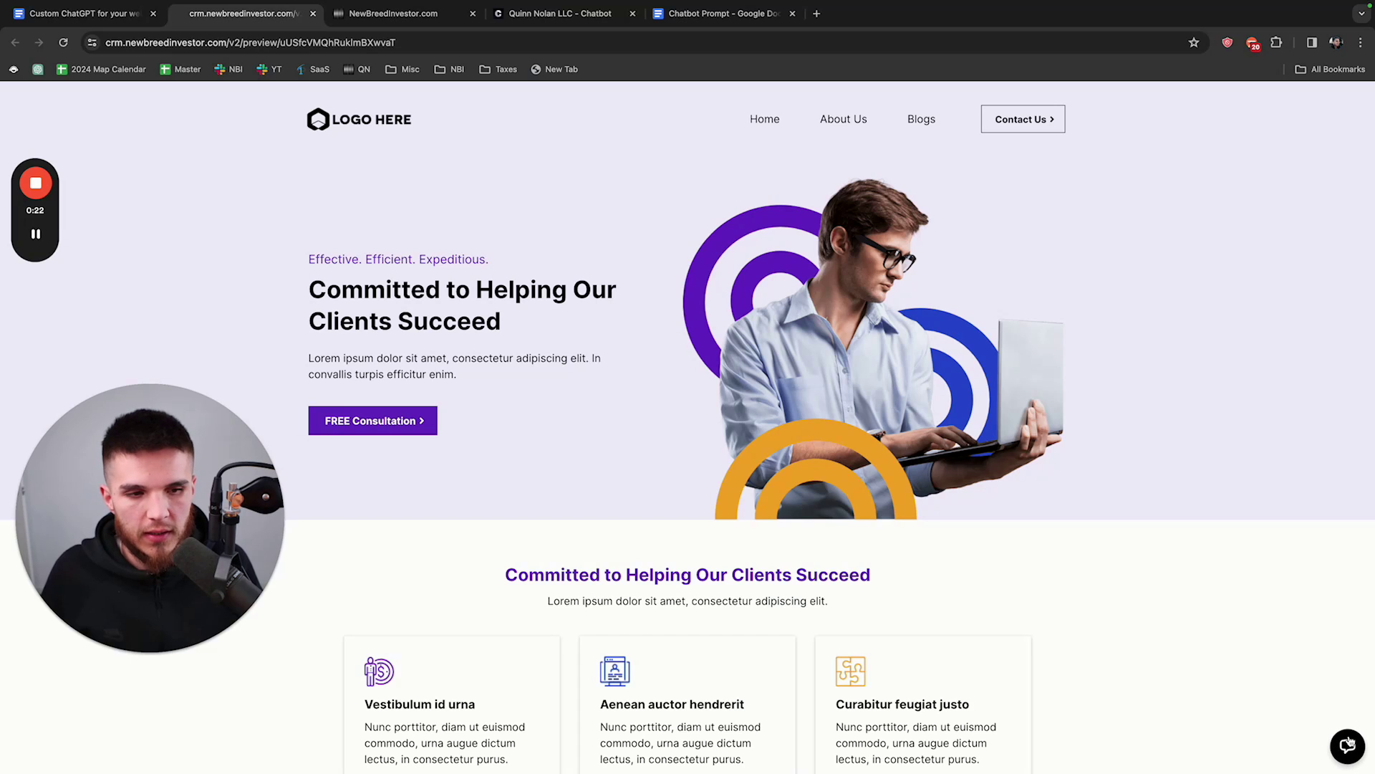
left_click(1340, 745)
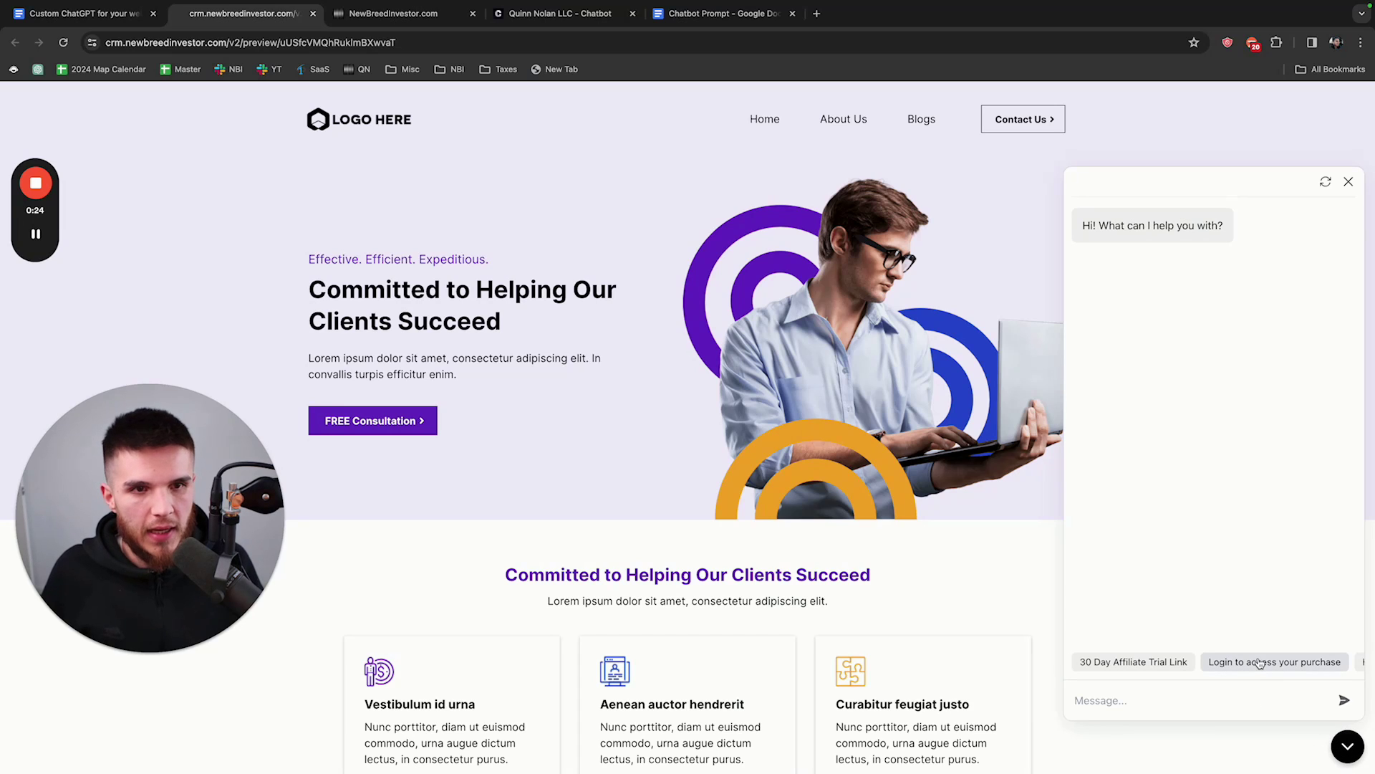
scroll(1259, 663, "right", 10)
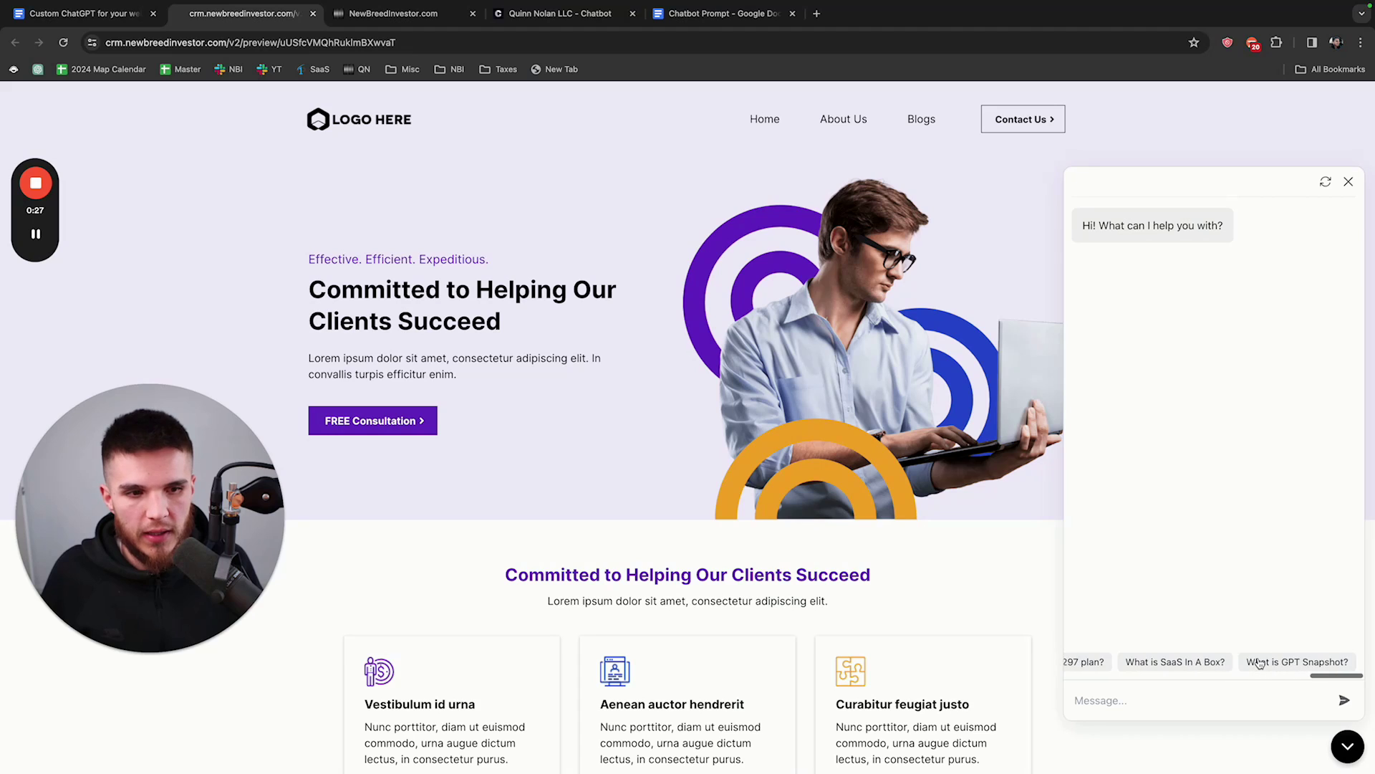
scroll(1259, 663, "left", 10)
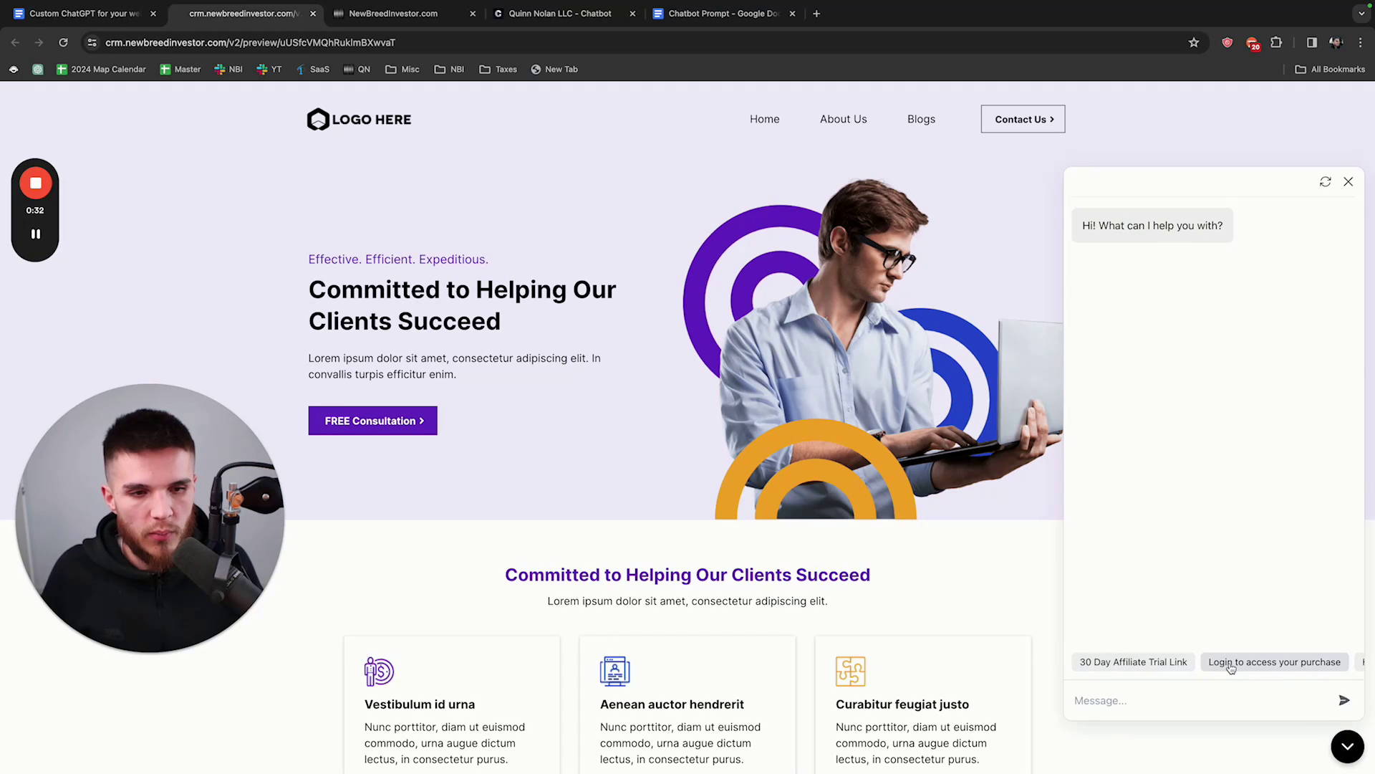
scroll(1229, 661, "right", 10)
scroll(1267, 669, "right", 5)
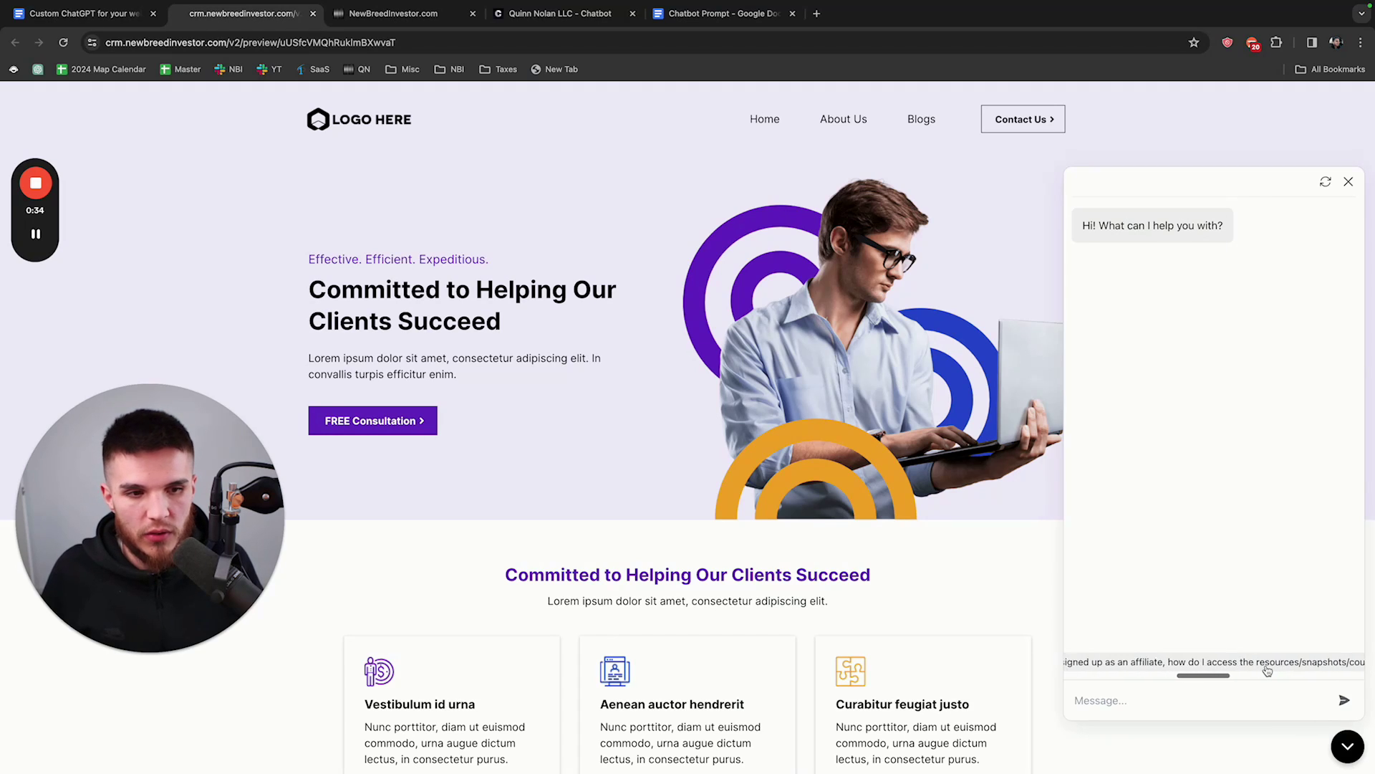
scroll(1257, 668, "left", 15)
scroll(1254, 668, "right", 8)
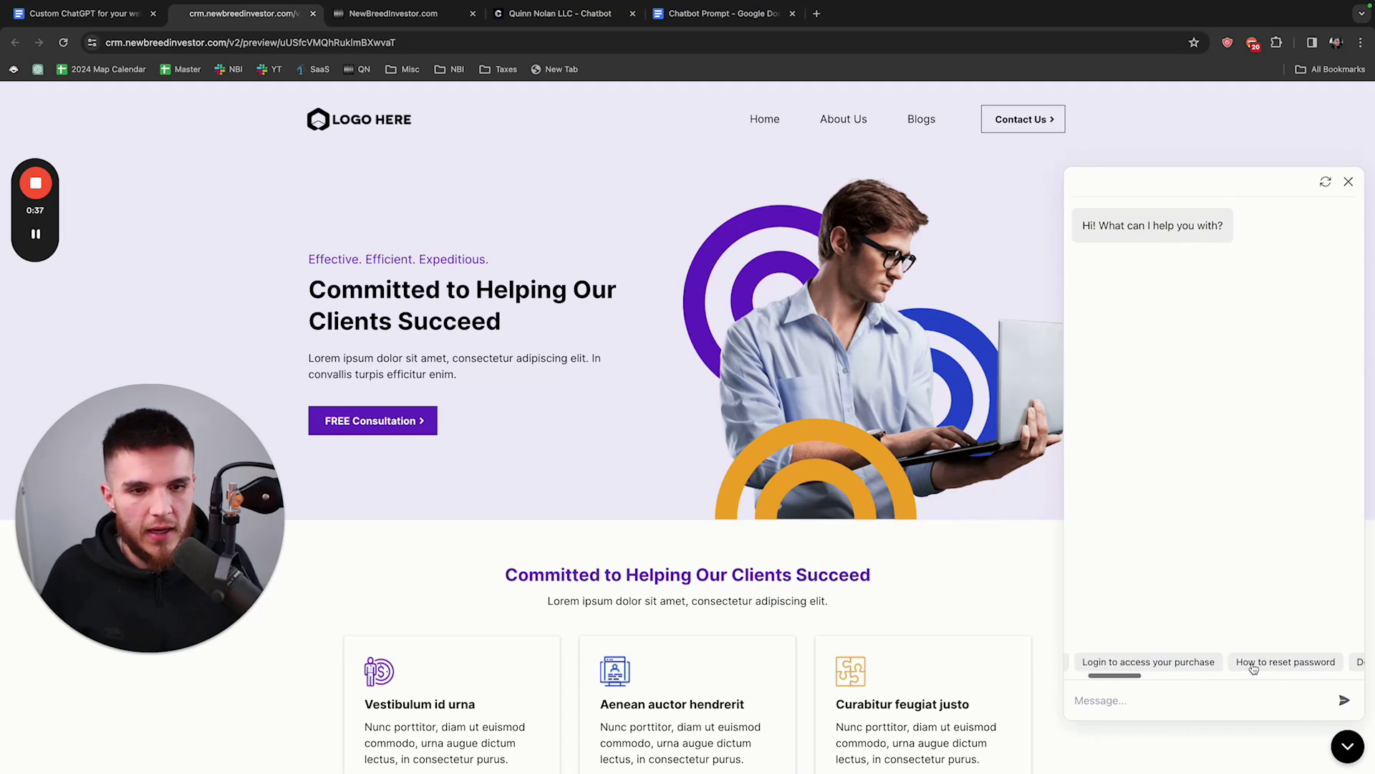
left_click(1216, 664)
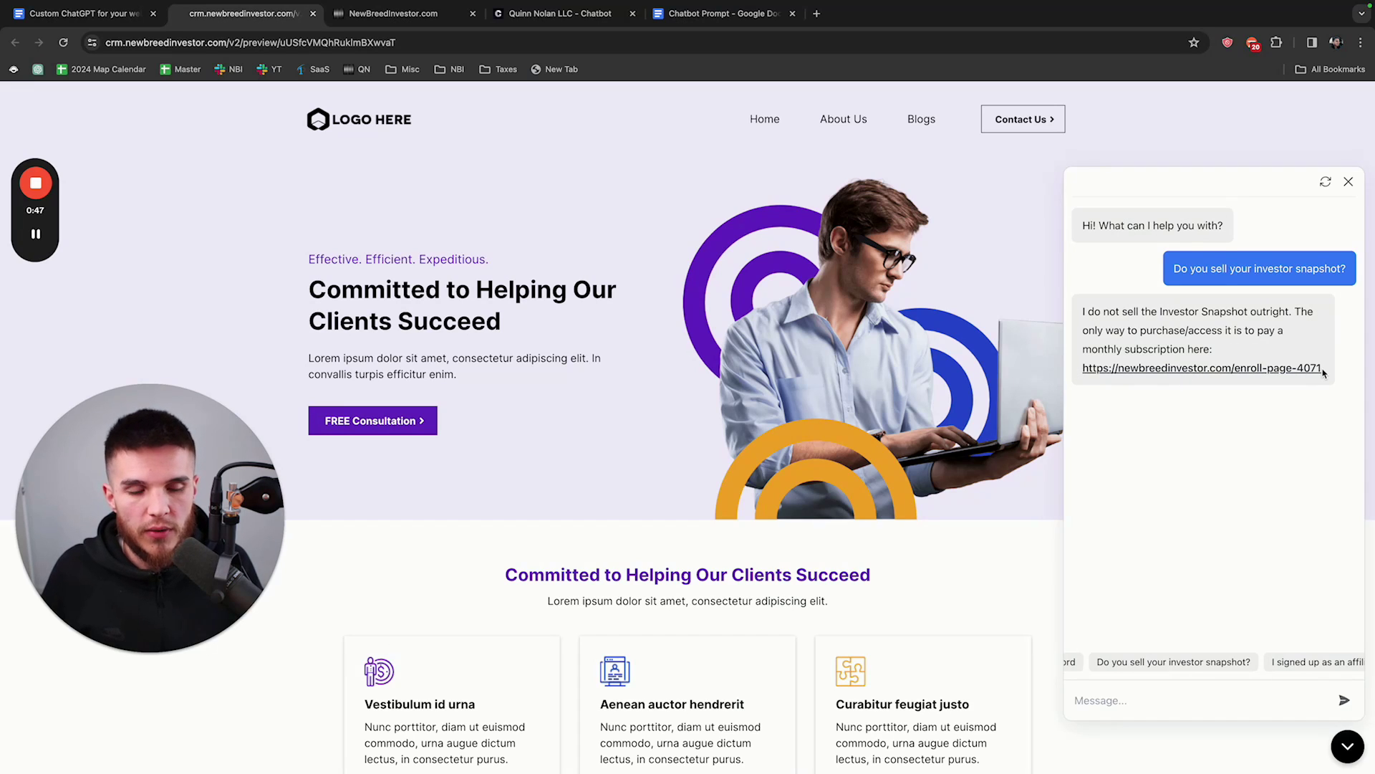
Step: Compare the subscription-link answer with the chatbot prompt document, then return to the preview
left_click(698, 15)
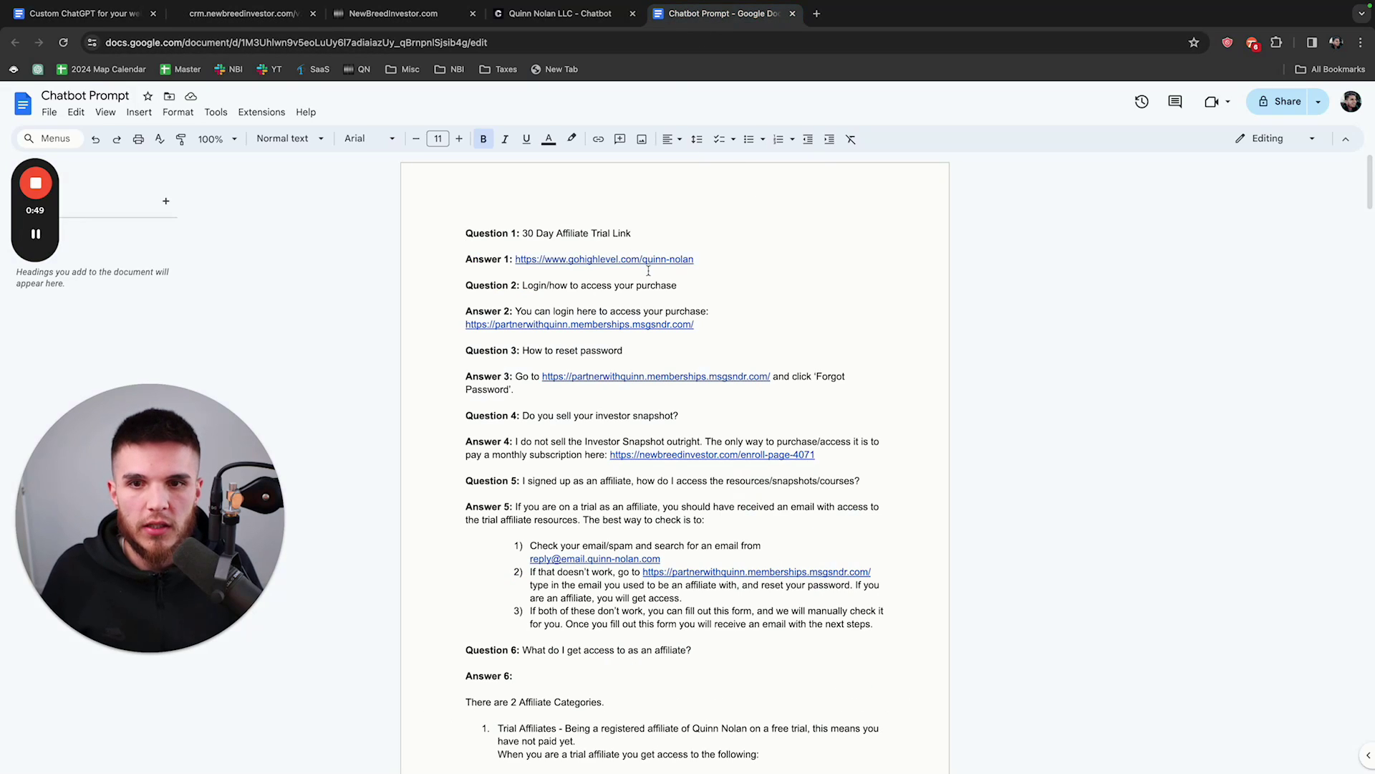
left_click(240, 14)
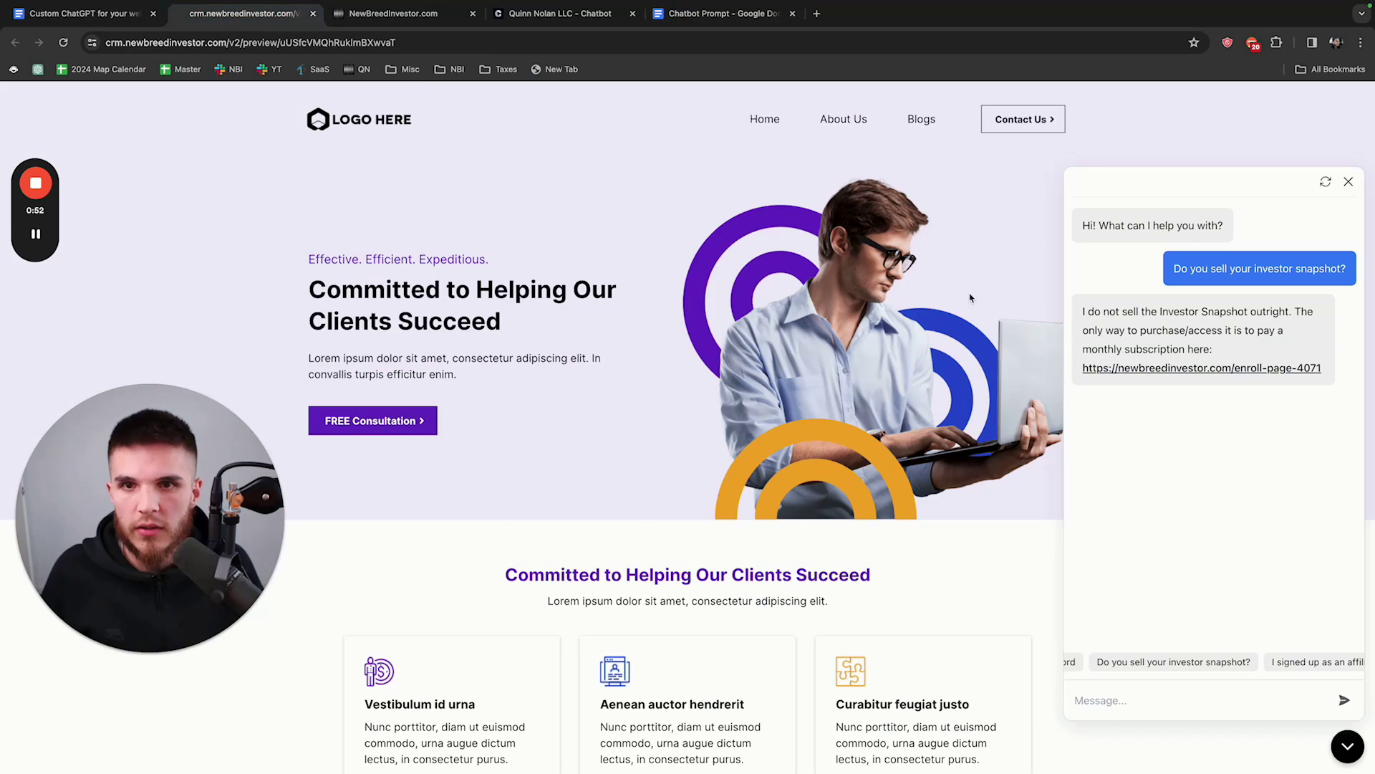
scroll(1163, 661, "left", 5)
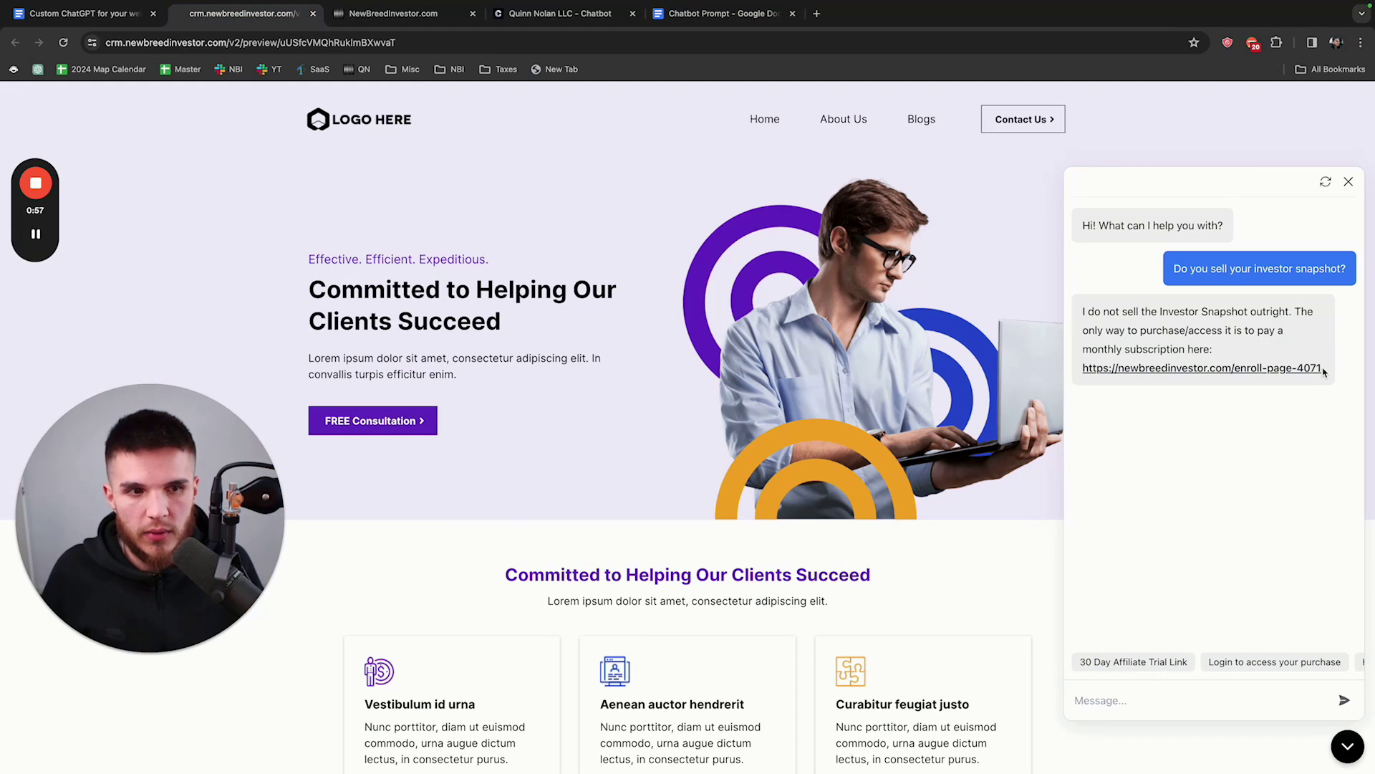
Step: Ask the suggested 'I signed up as an affiliate…' question about accessing resources
left_click_drag(1323, 372, 1122, 305)
left_click(1116, 699)
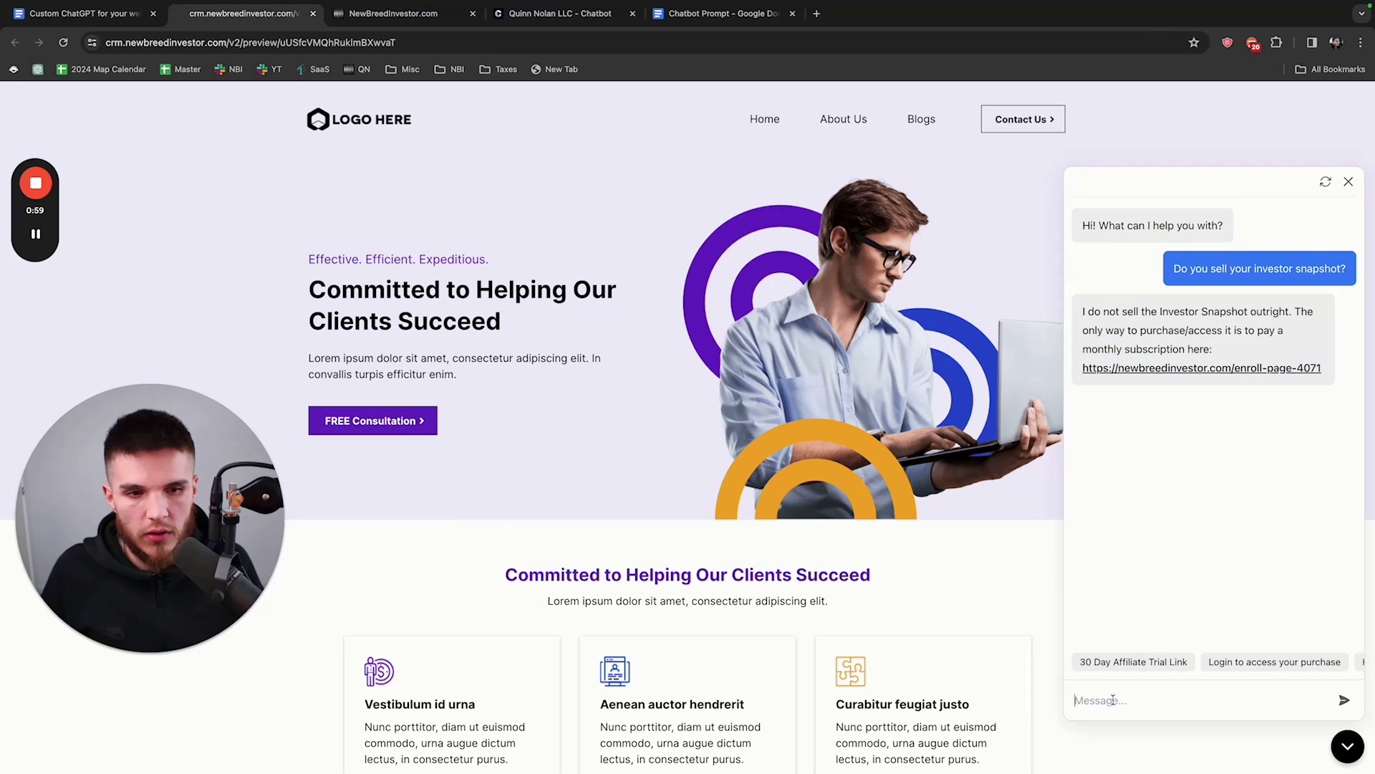
scroll(1175, 663, "right", 10)
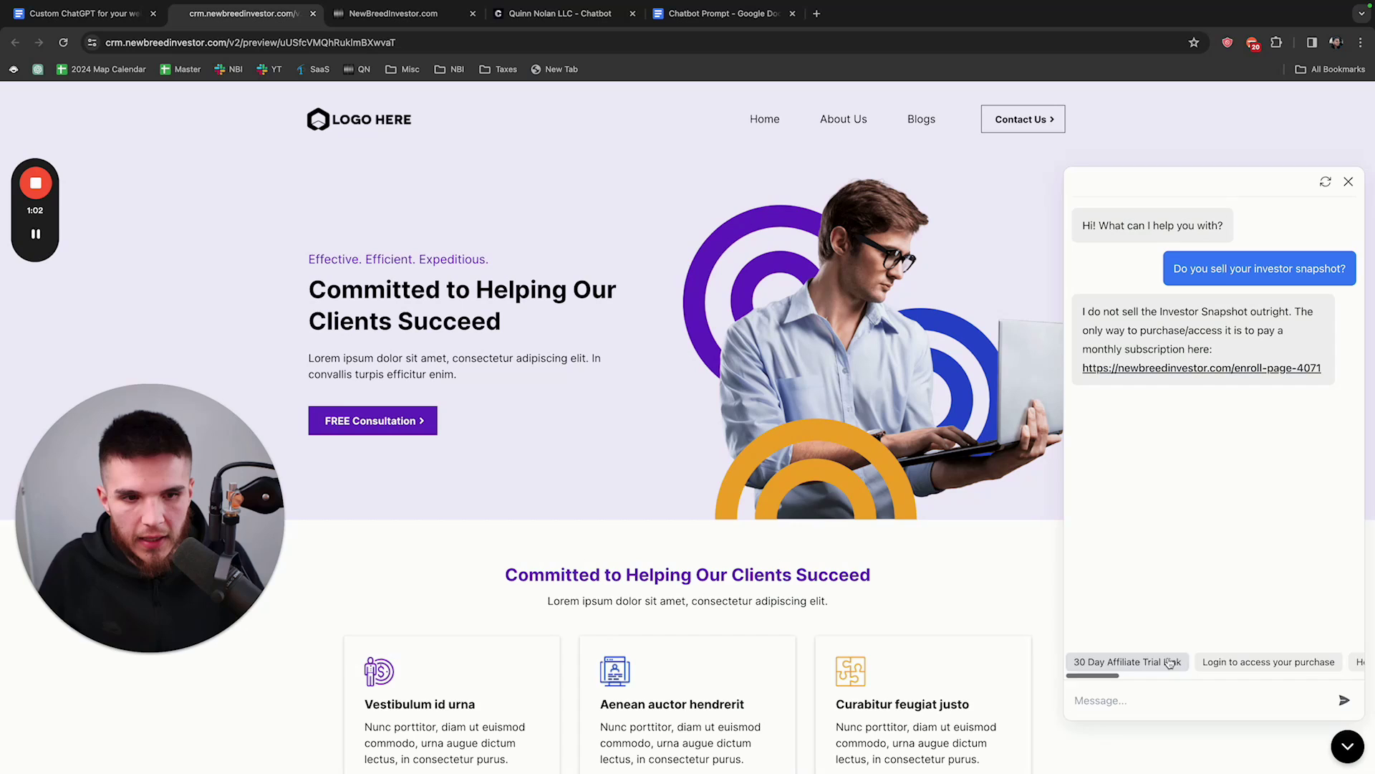
scroll(1196, 662, "right", 2)
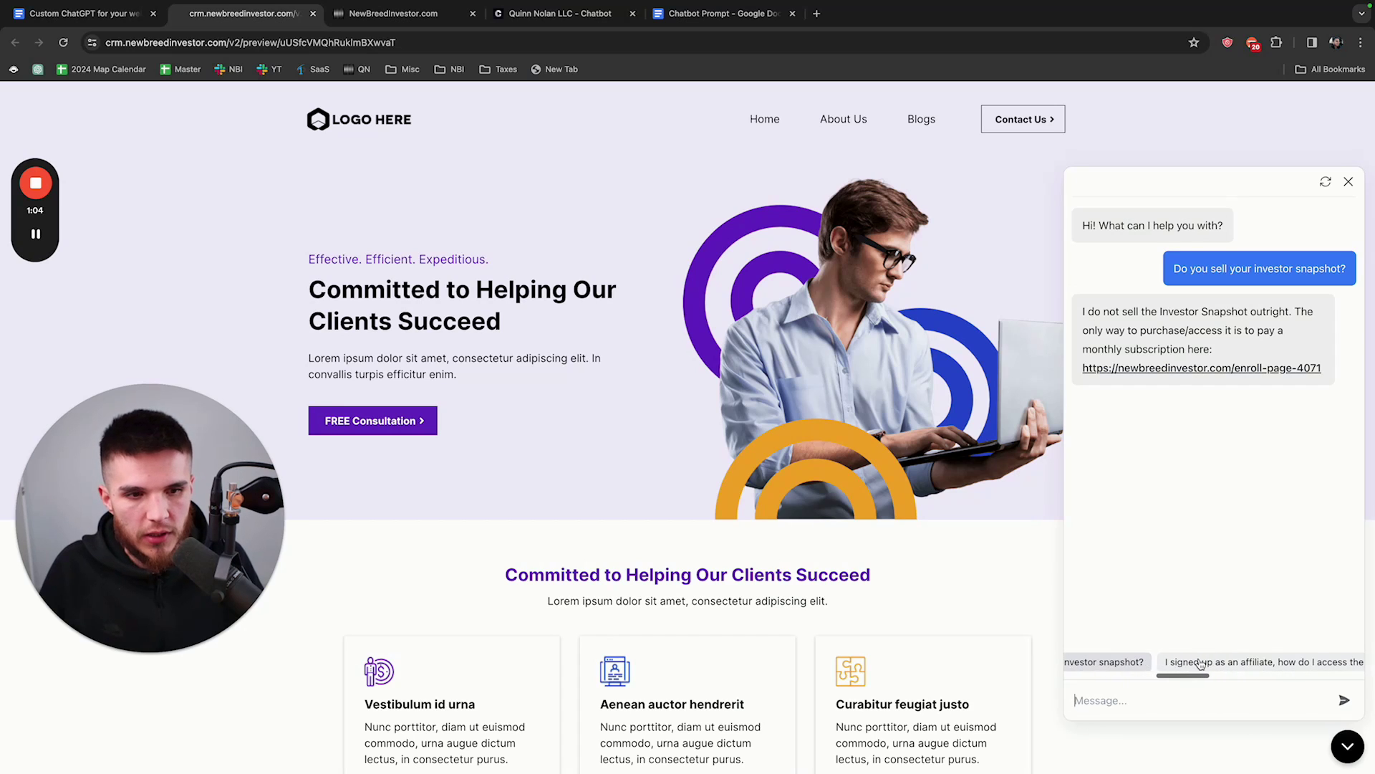
left_click(1218, 662)
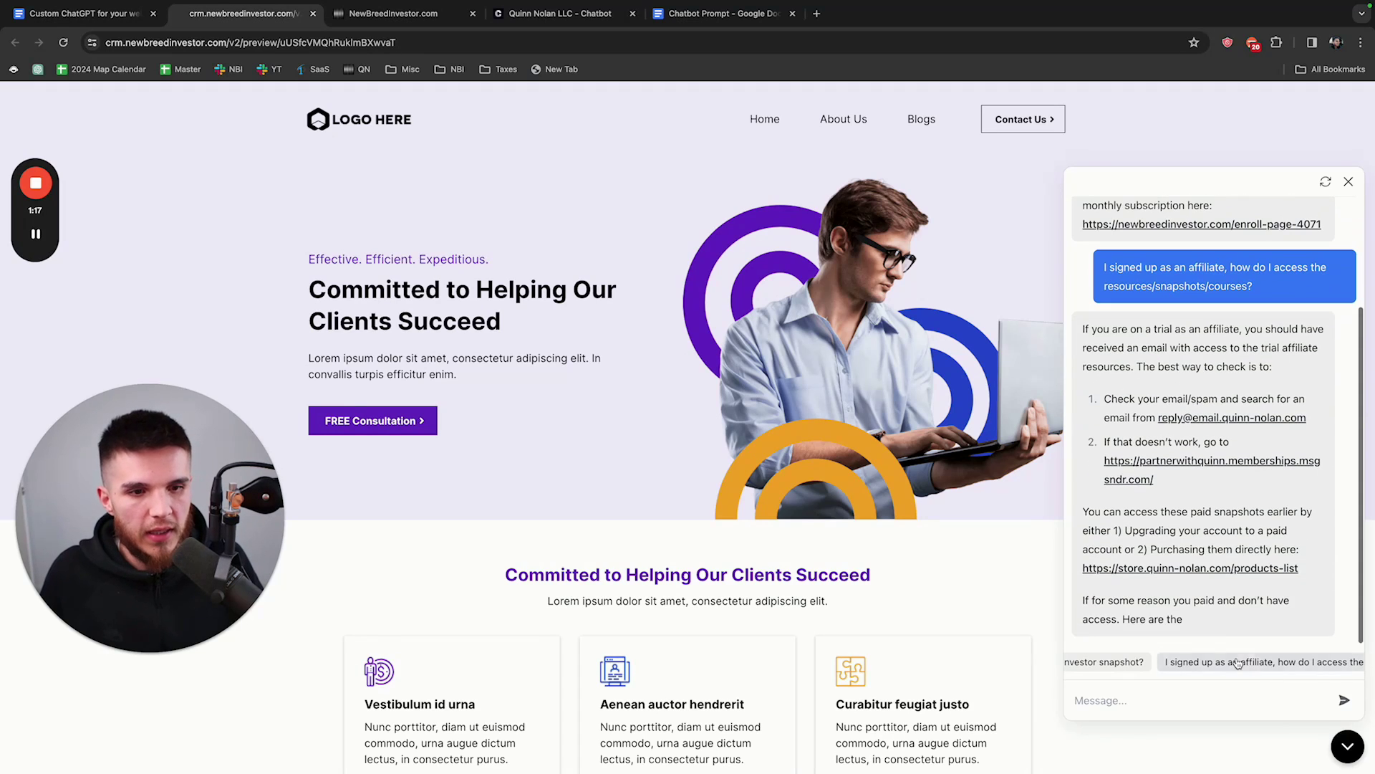
Step: Read through the bot's step-by-step affiliate access reply, including the troubleshooting steps
scroll(1203, 501, "up", 1)
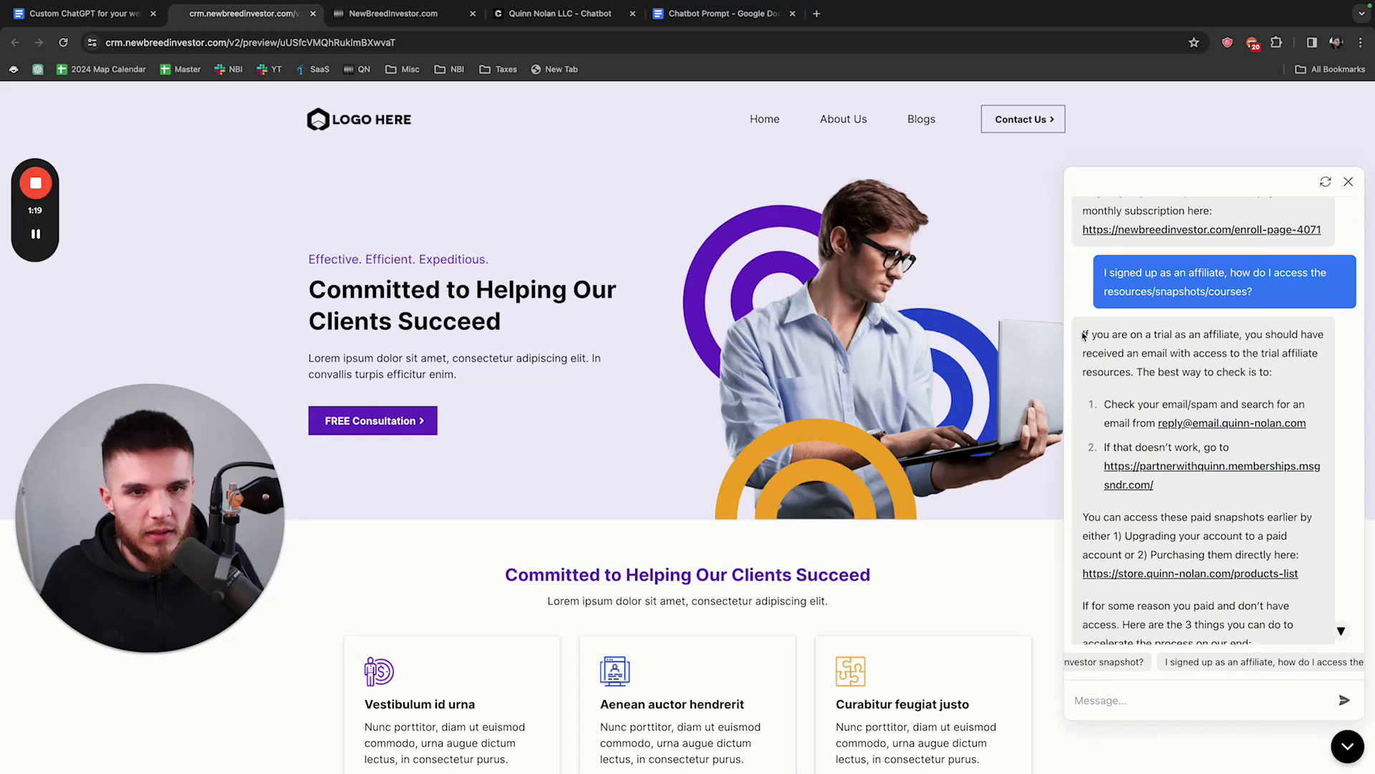
left_click_drag(1084, 335, 1253, 577)
left_click(1130, 389)
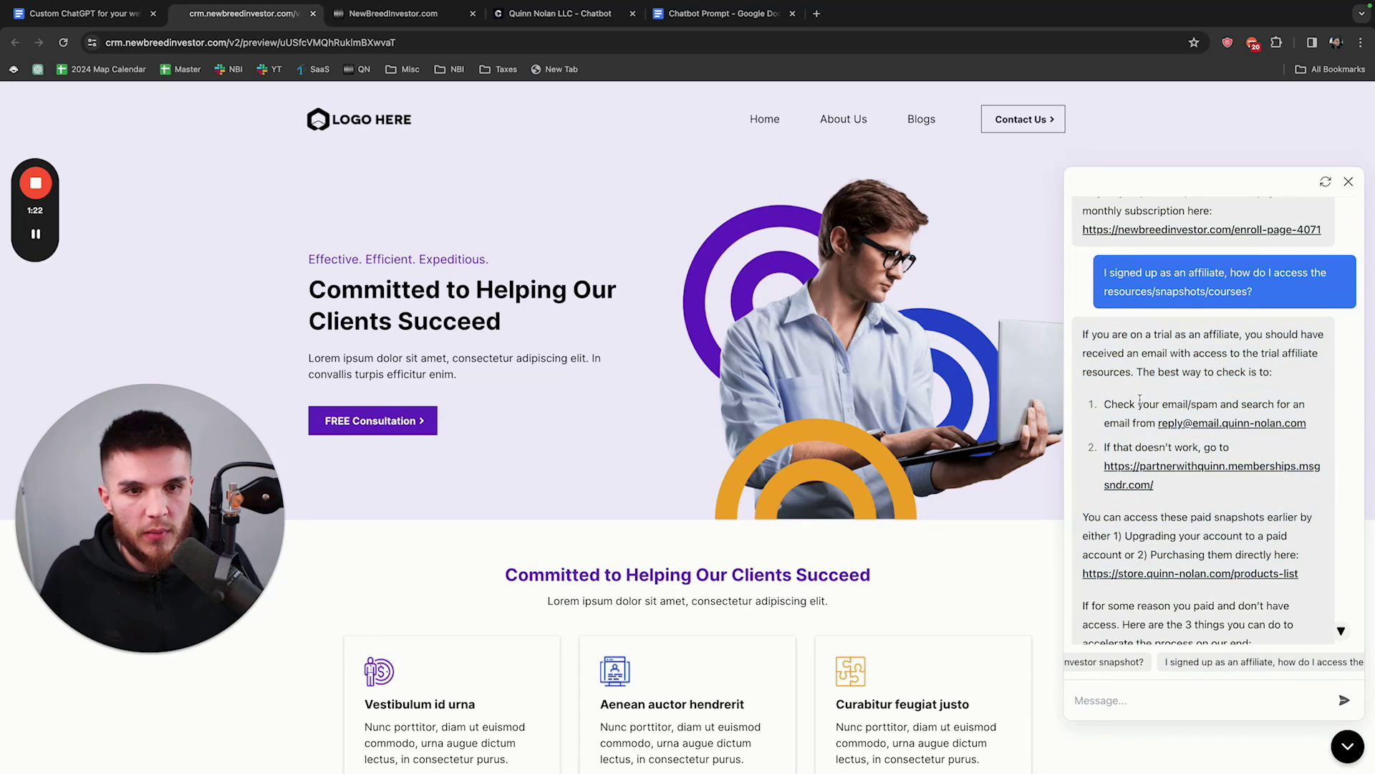
scroll(1140, 399, "down", 2)
scroll(1145, 506, "down", 2)
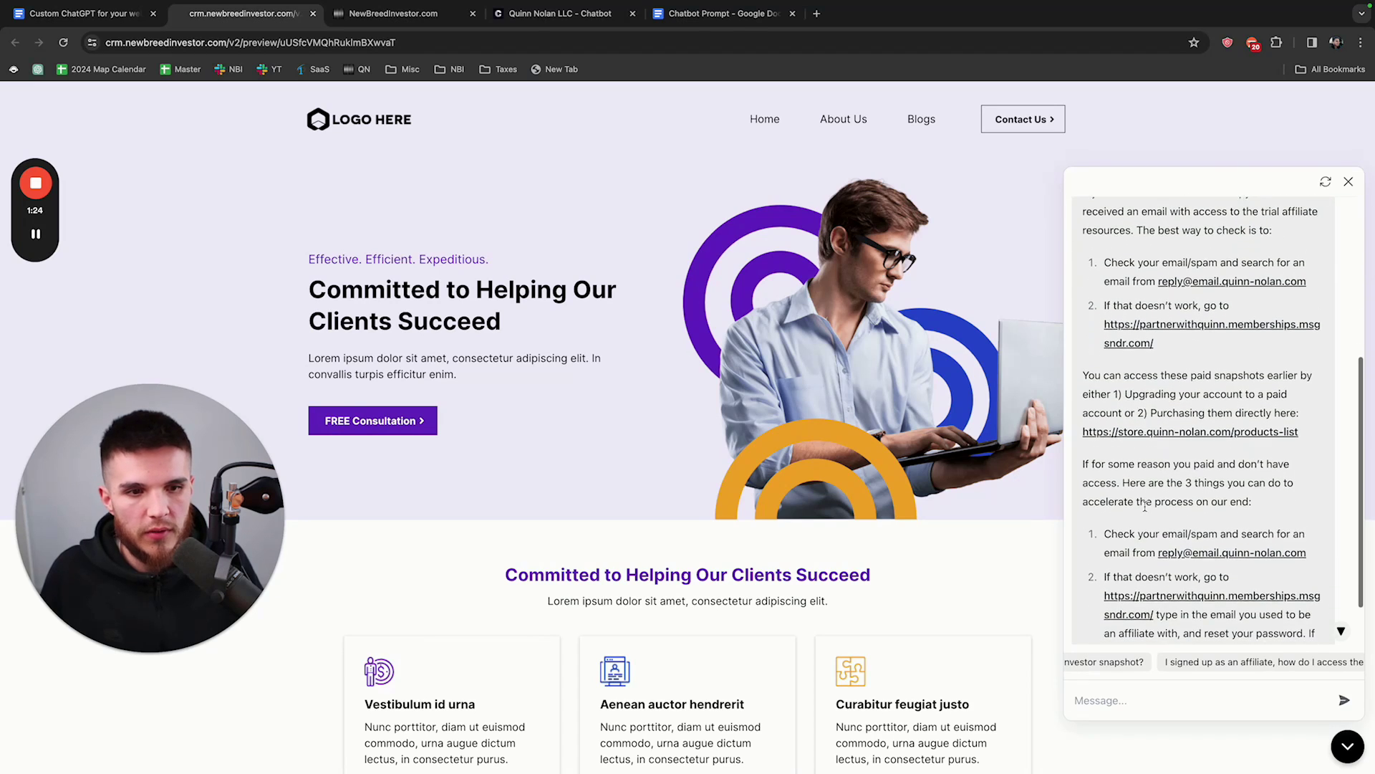
scroll(1165, 501, "down", 2)
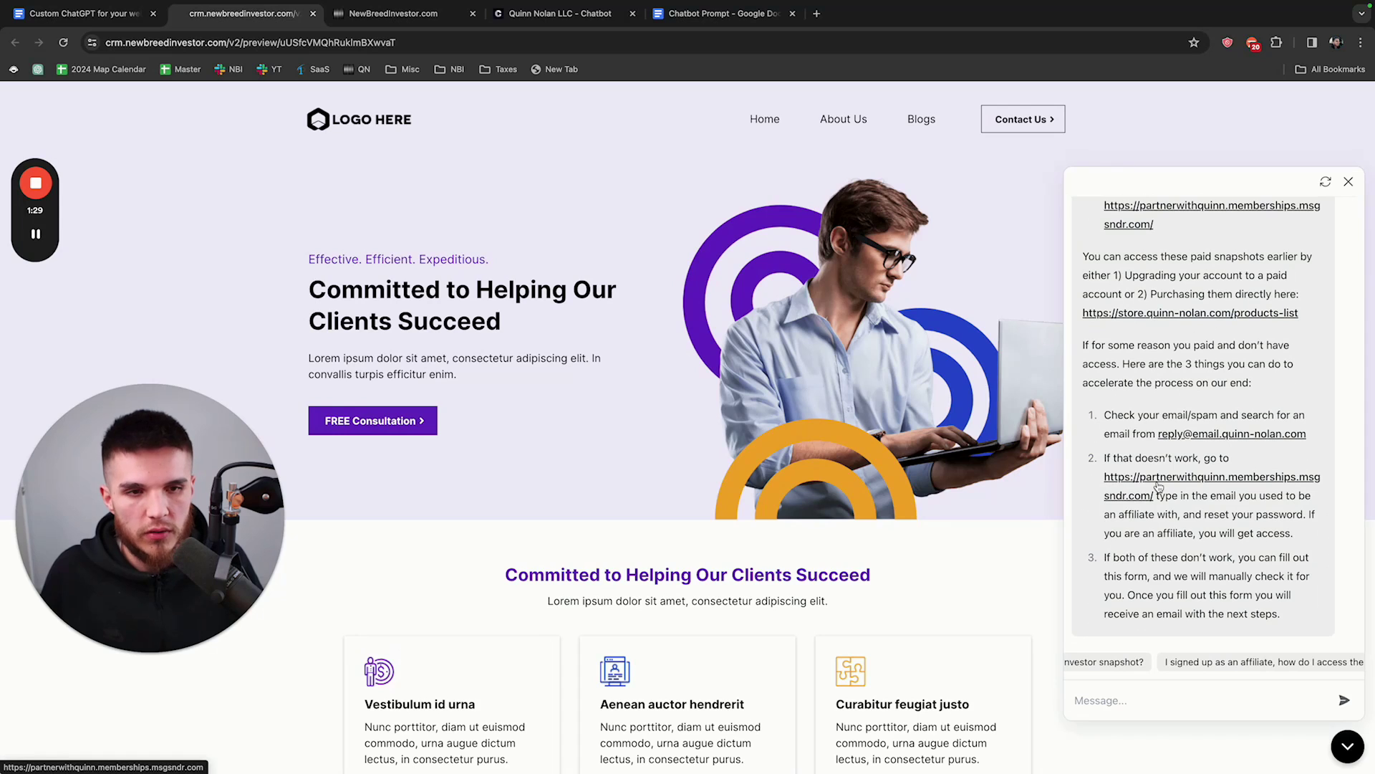
scroll(1154, 445, "up", 5)
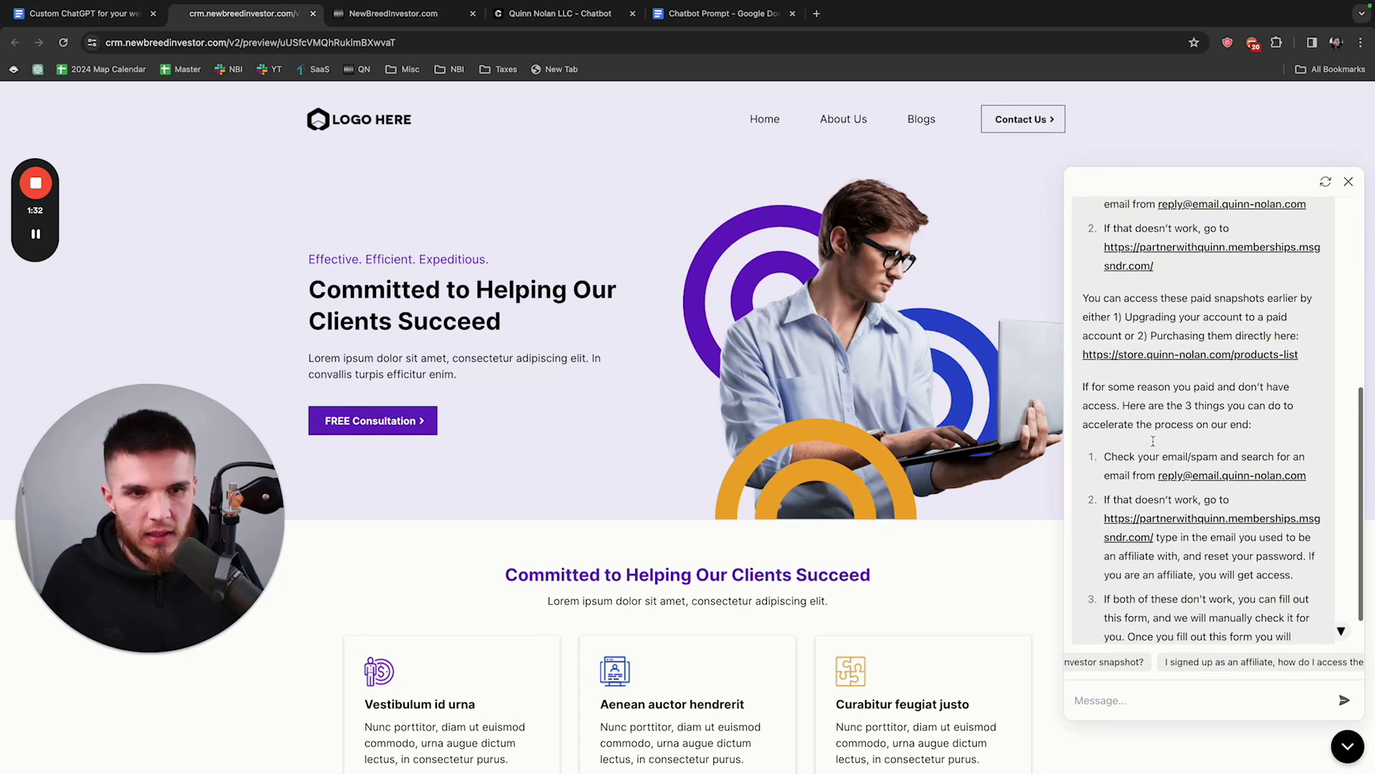
scroll(1153, 441, "down", 2)
scroll(1152, 441, "down", 2)
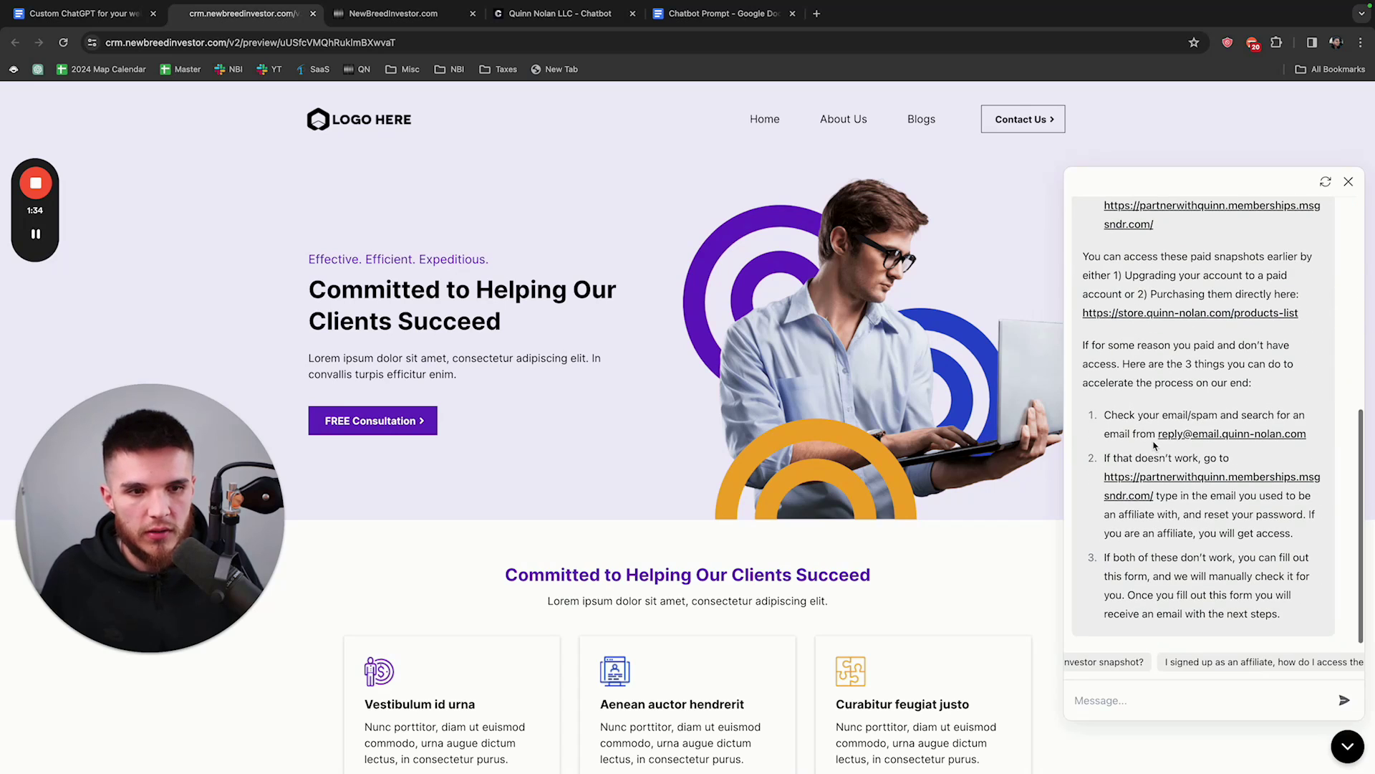
scroll(1175, 552, "up", 5)
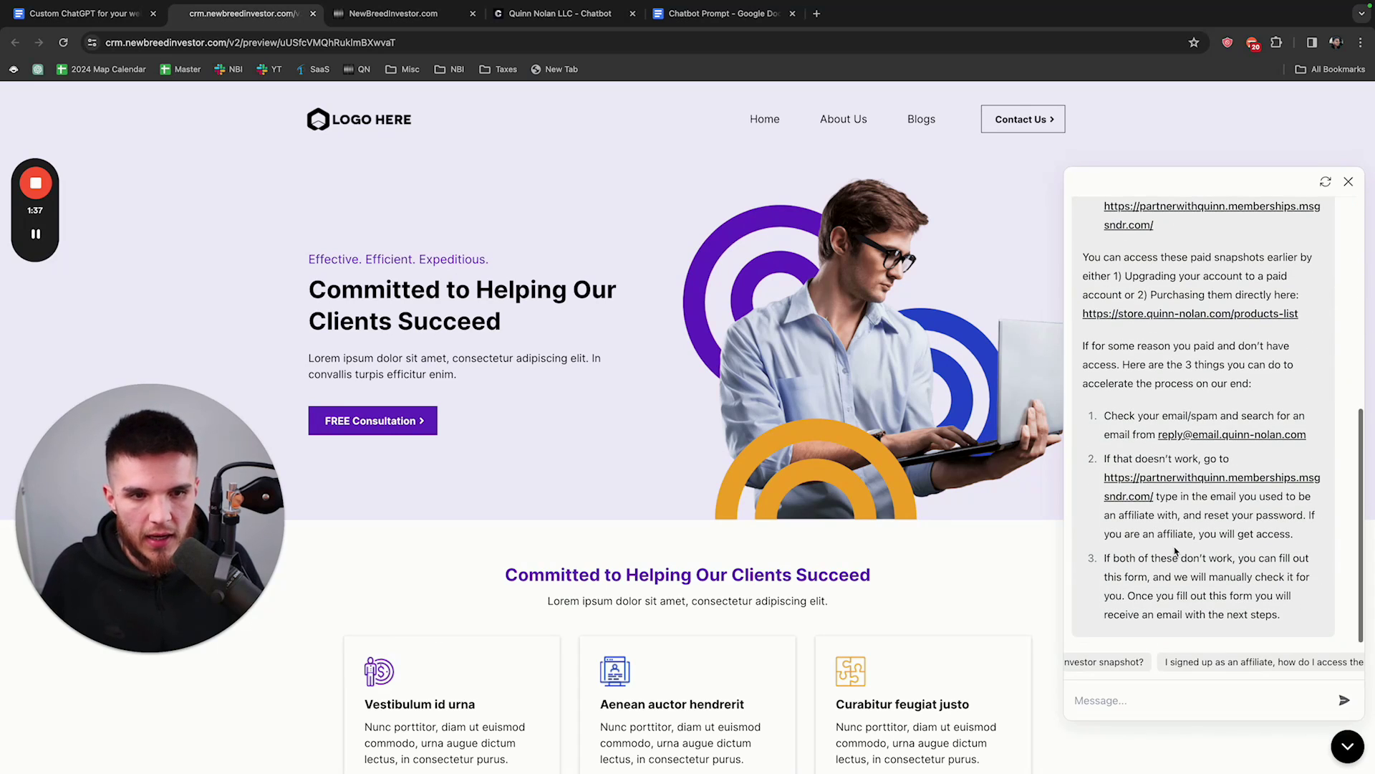
scroll(1162, 422, "down", 2)
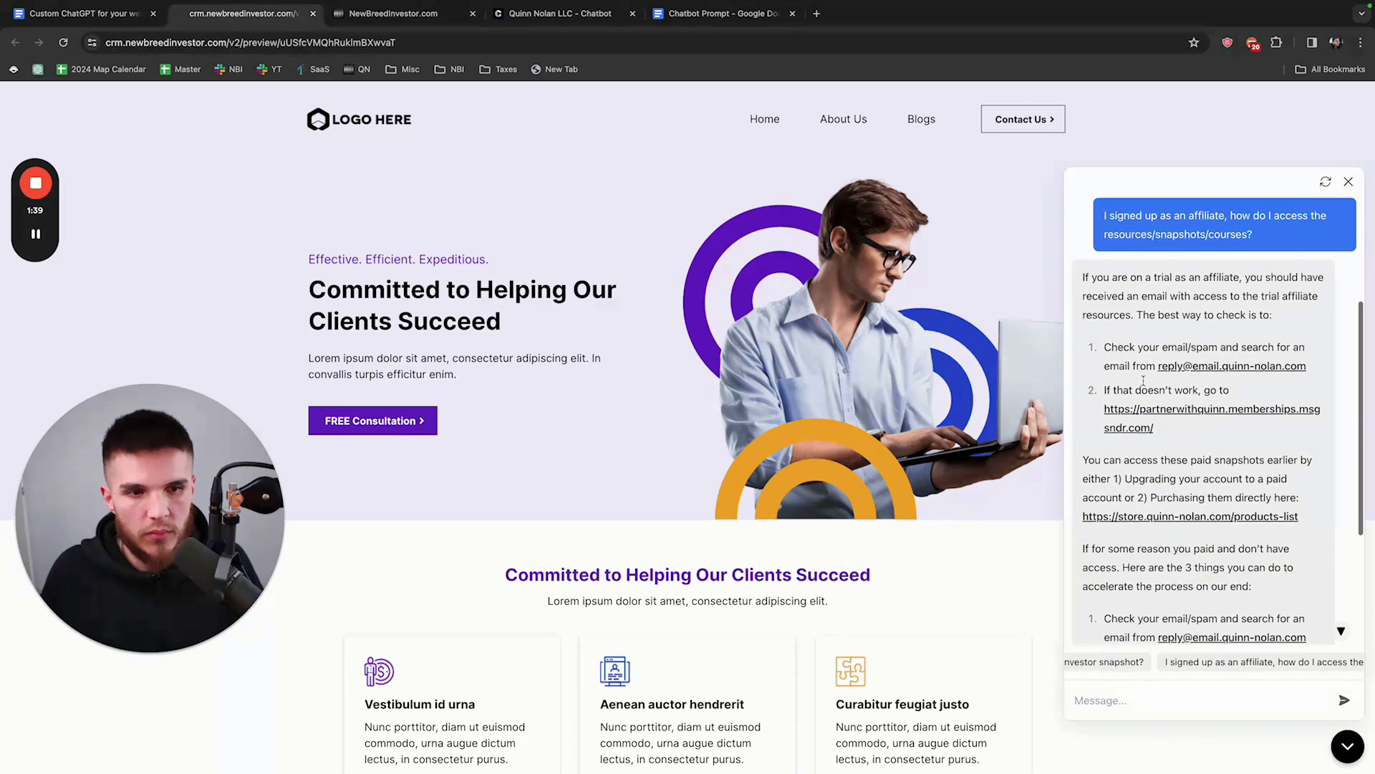
left_click_drag(1082, 278, 1252, 580)
scroll(1252, 580, "down", 3)
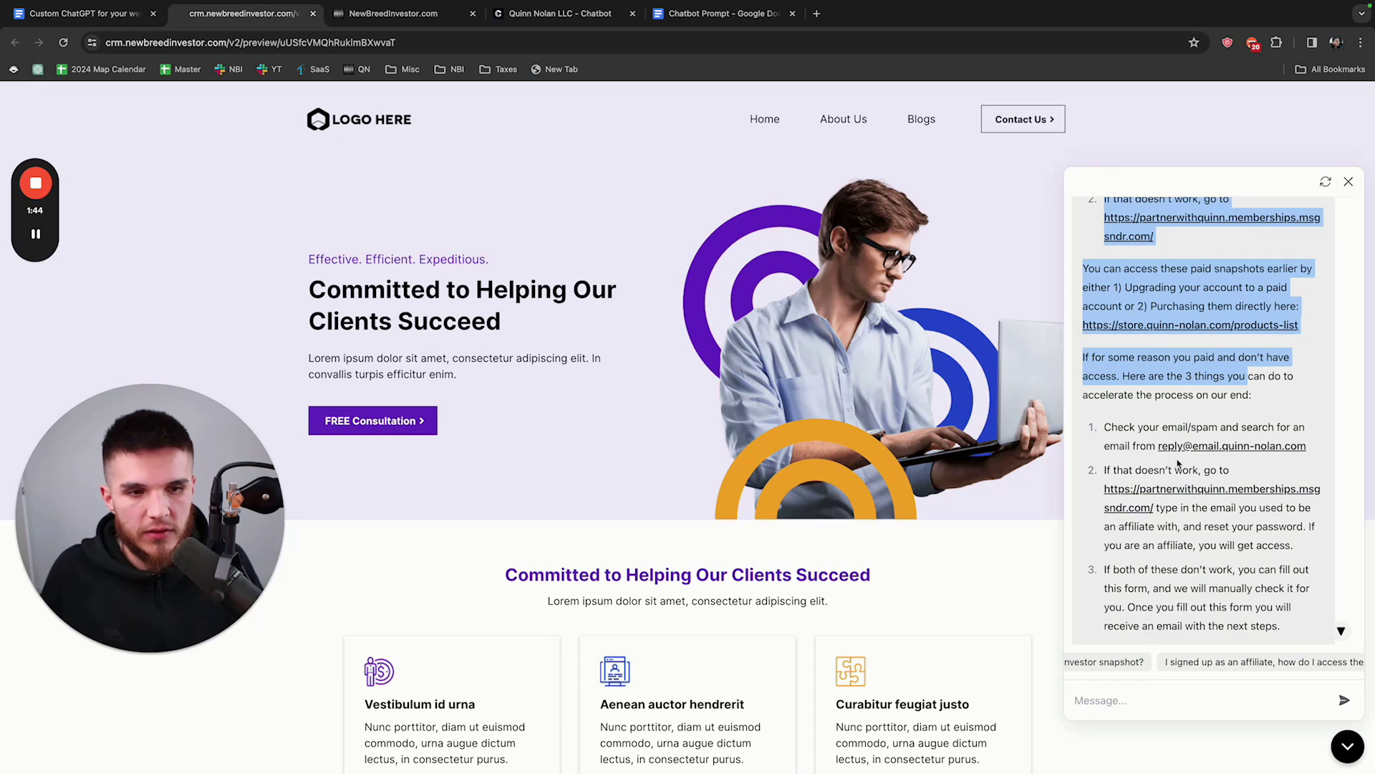
left_click(1144, 388)
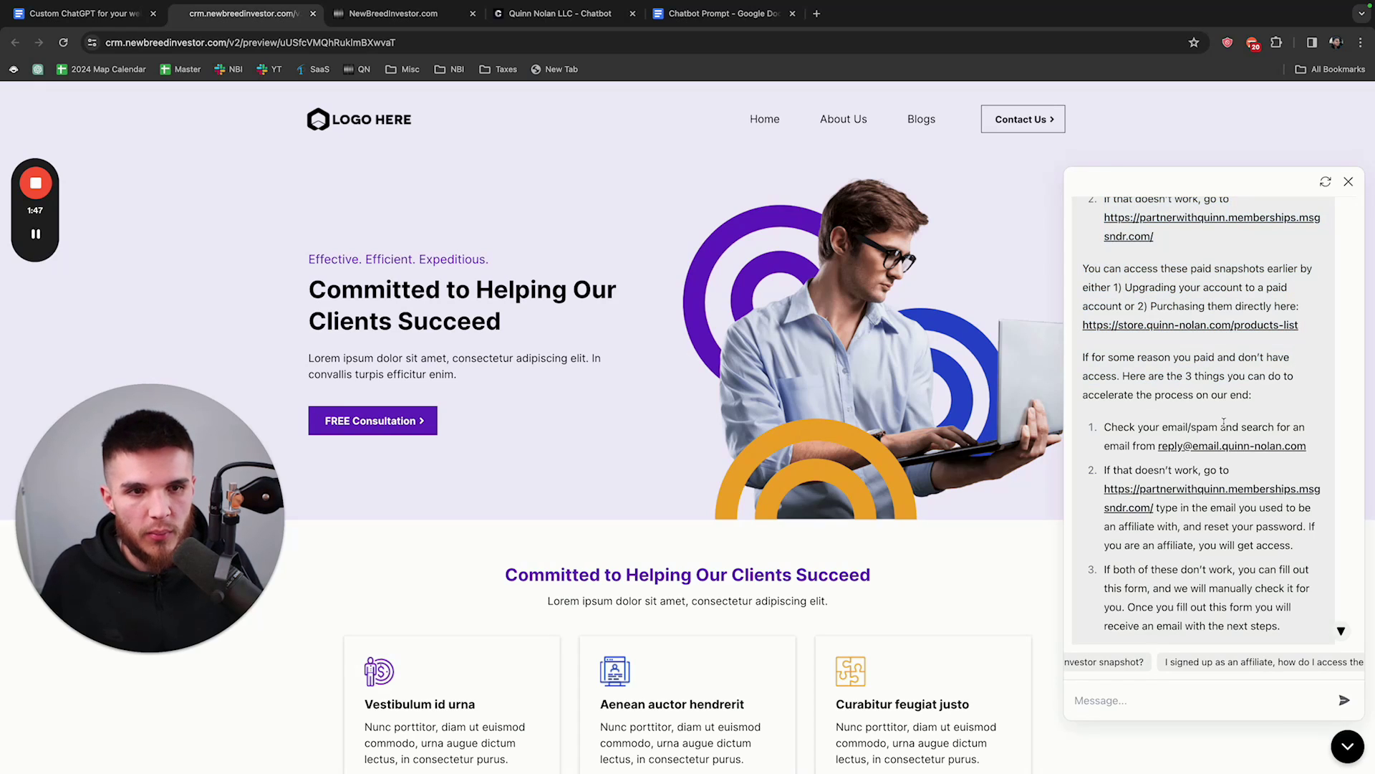
scroll(1177, 390, "up", 4)
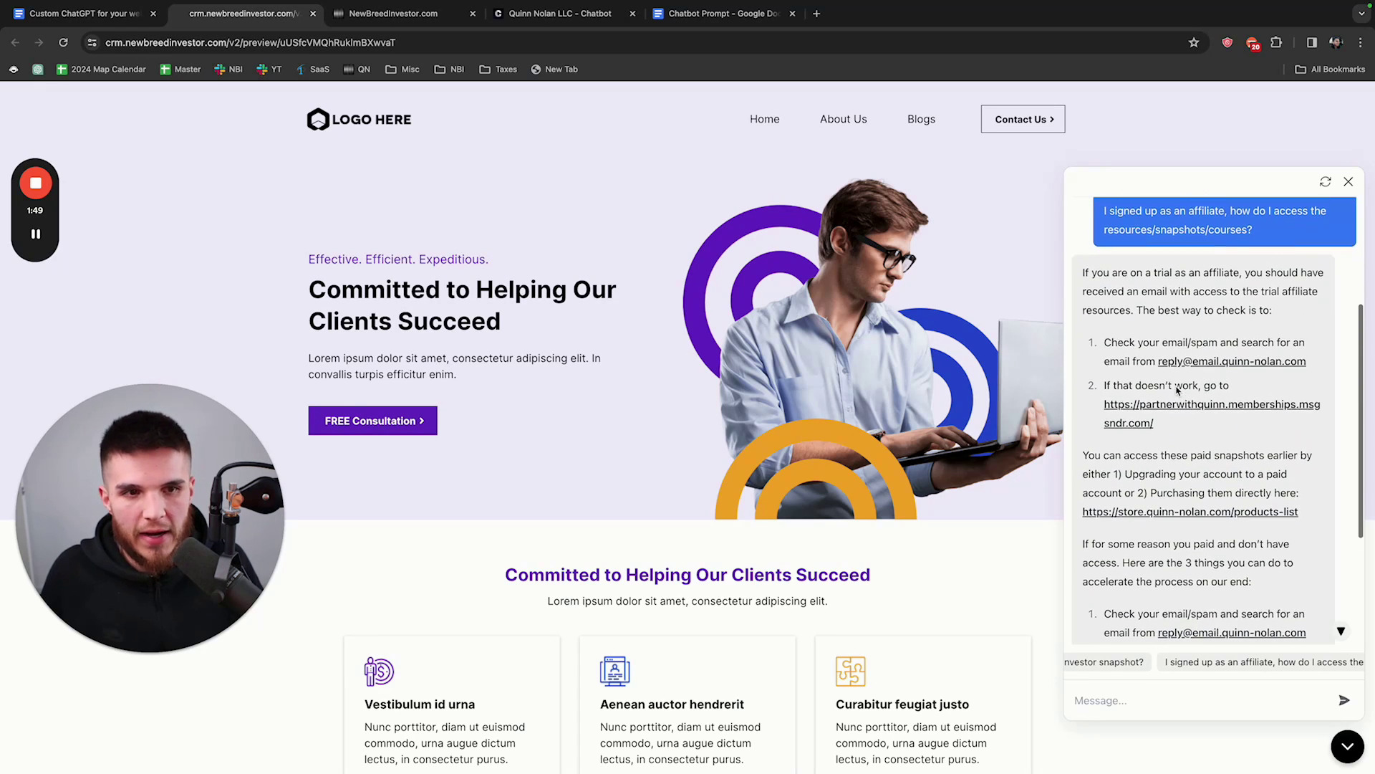
scroll(1189, 545, "down", 5)
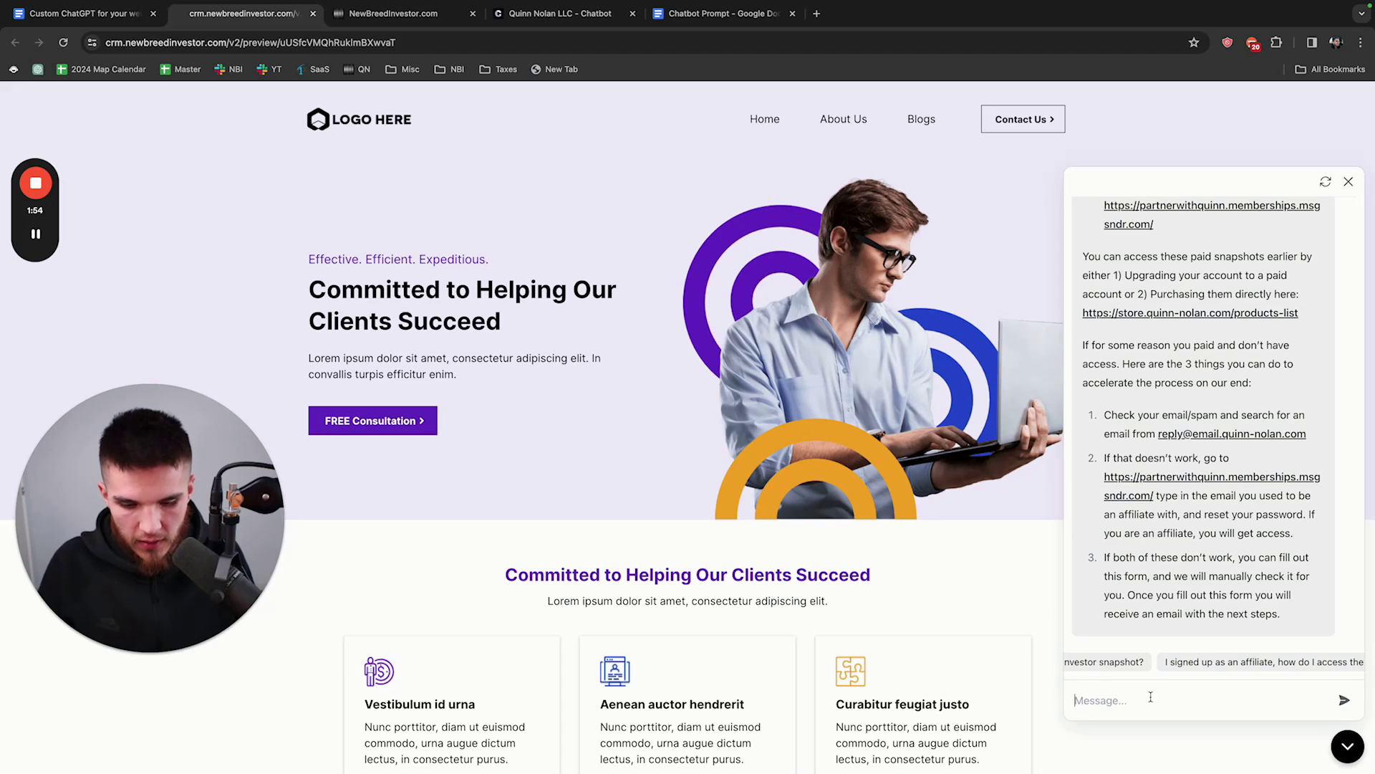
Step: Ask the chatbot 'what is included inside saas in a box' and read the answer
type("what is included inside saas in a box")
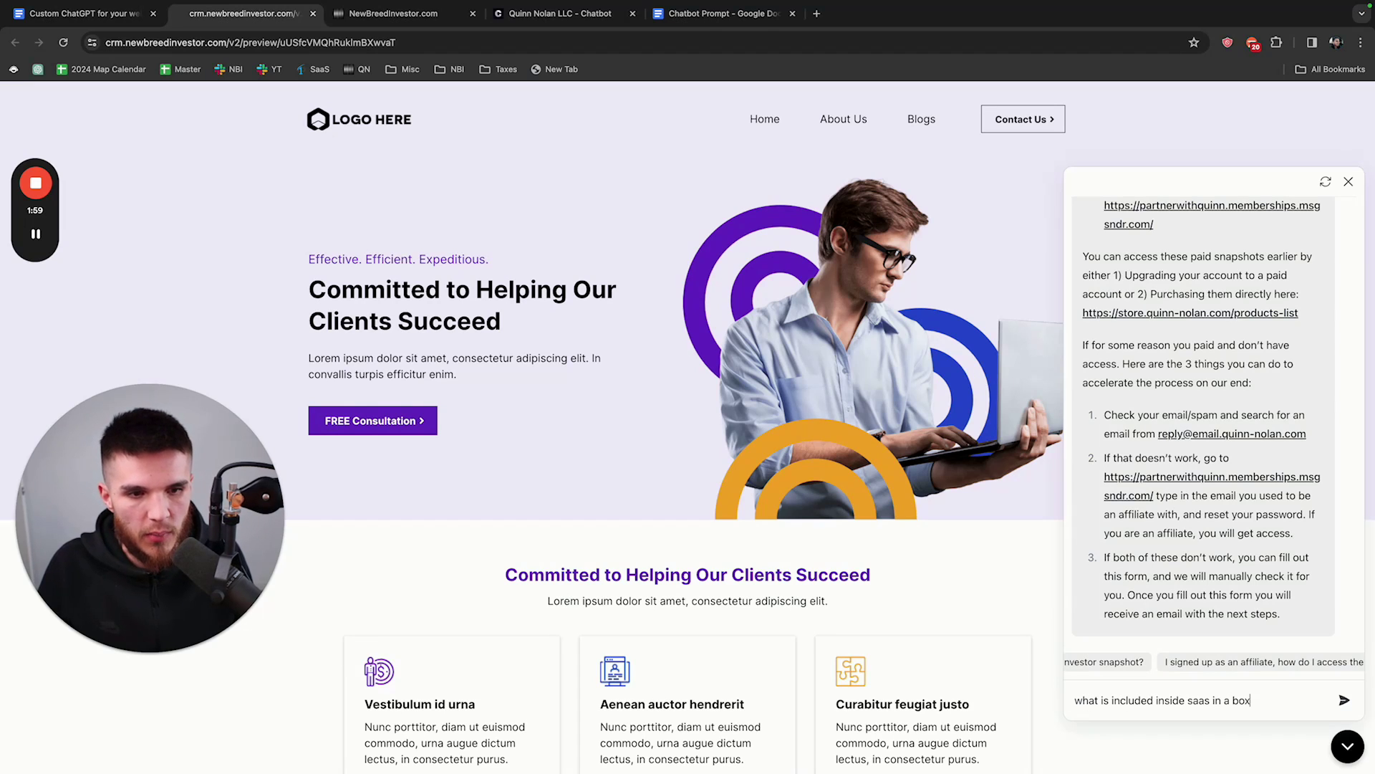
key("Return")
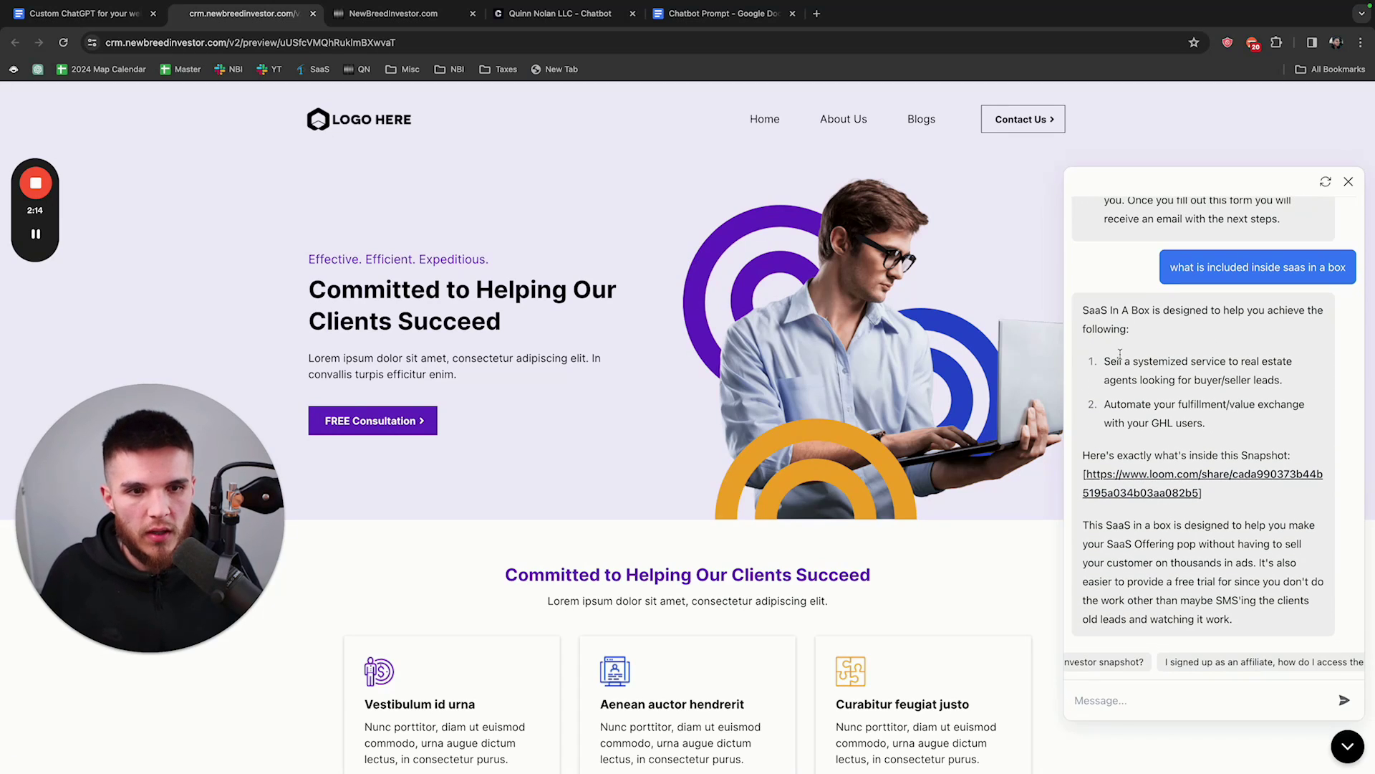
left_click_drag(1088, 313, 1234, 432)
left_click(1235, 432)
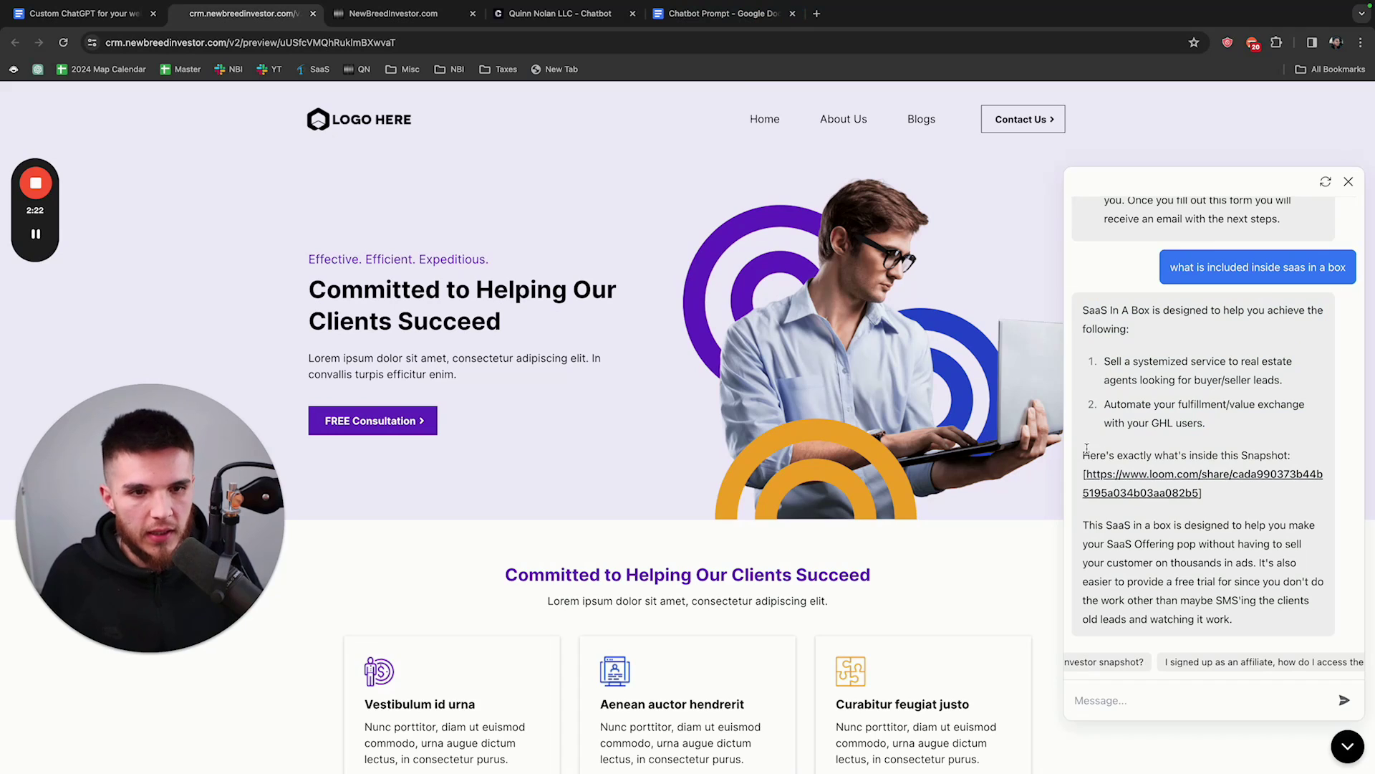
Step: Open the answer's Loom snapshot link in an incognito window
left_click_drag(1083, 452, 1295, 457)
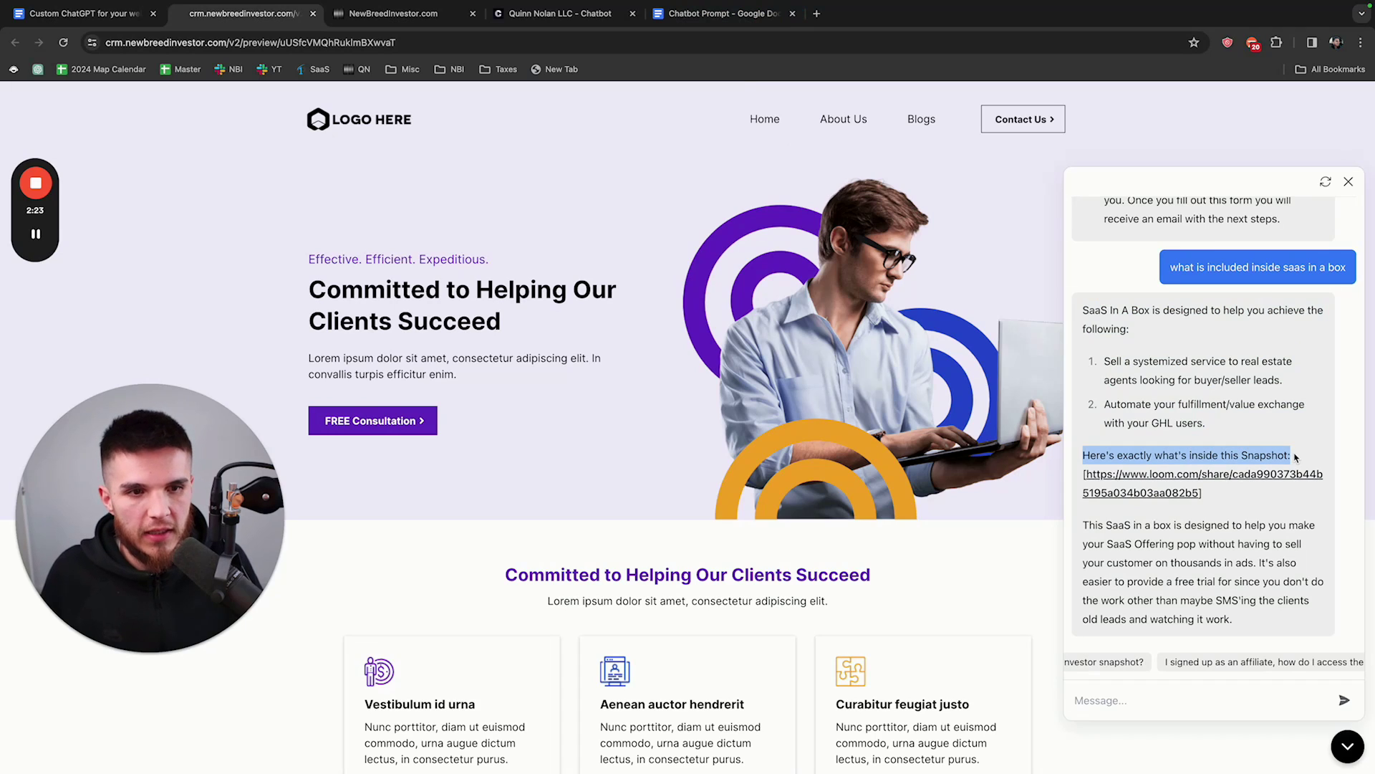
left_click_drag(1149, 486, 1149, 487)
right_click(1149, 484)
left_click(1211, 513)
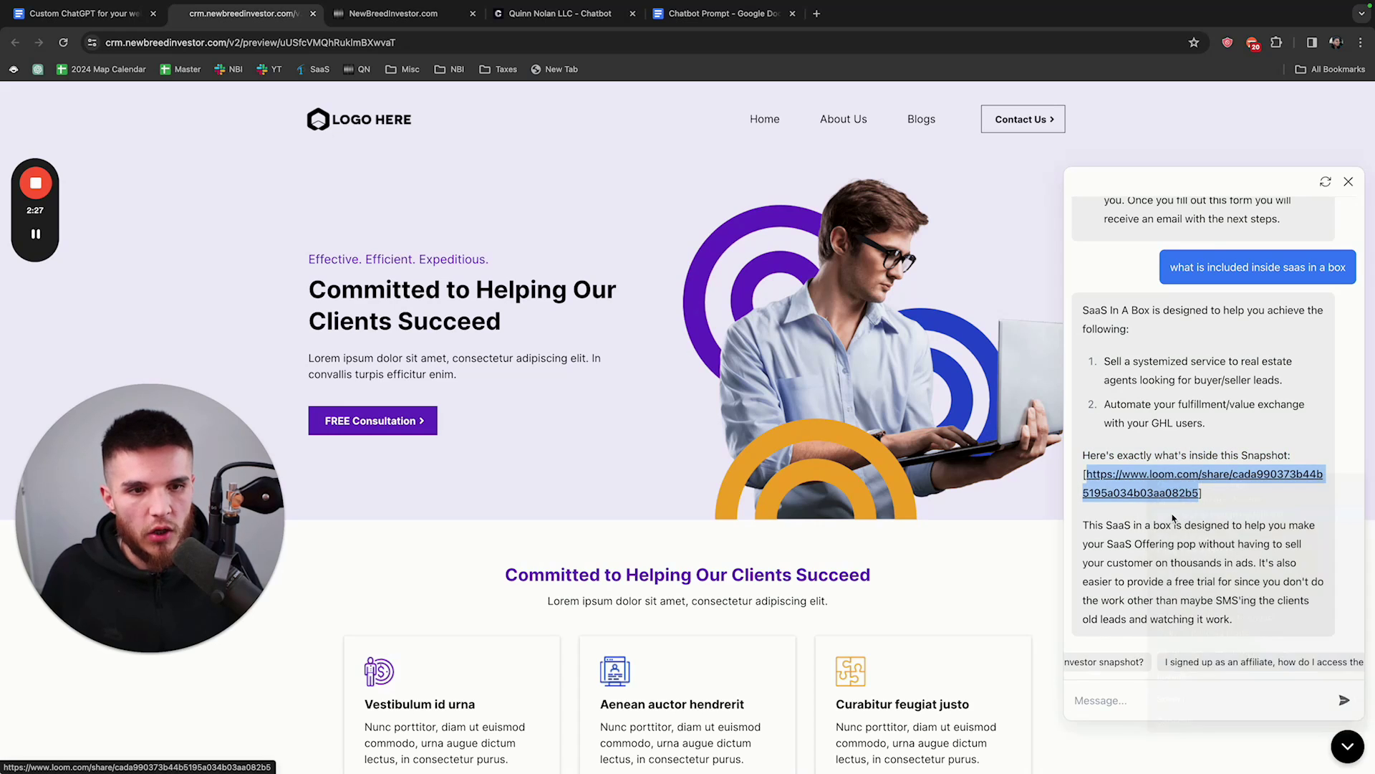
Step: Look over the Loom snapshot video page, then close the private window
scroll(215, 457, "down", 1)
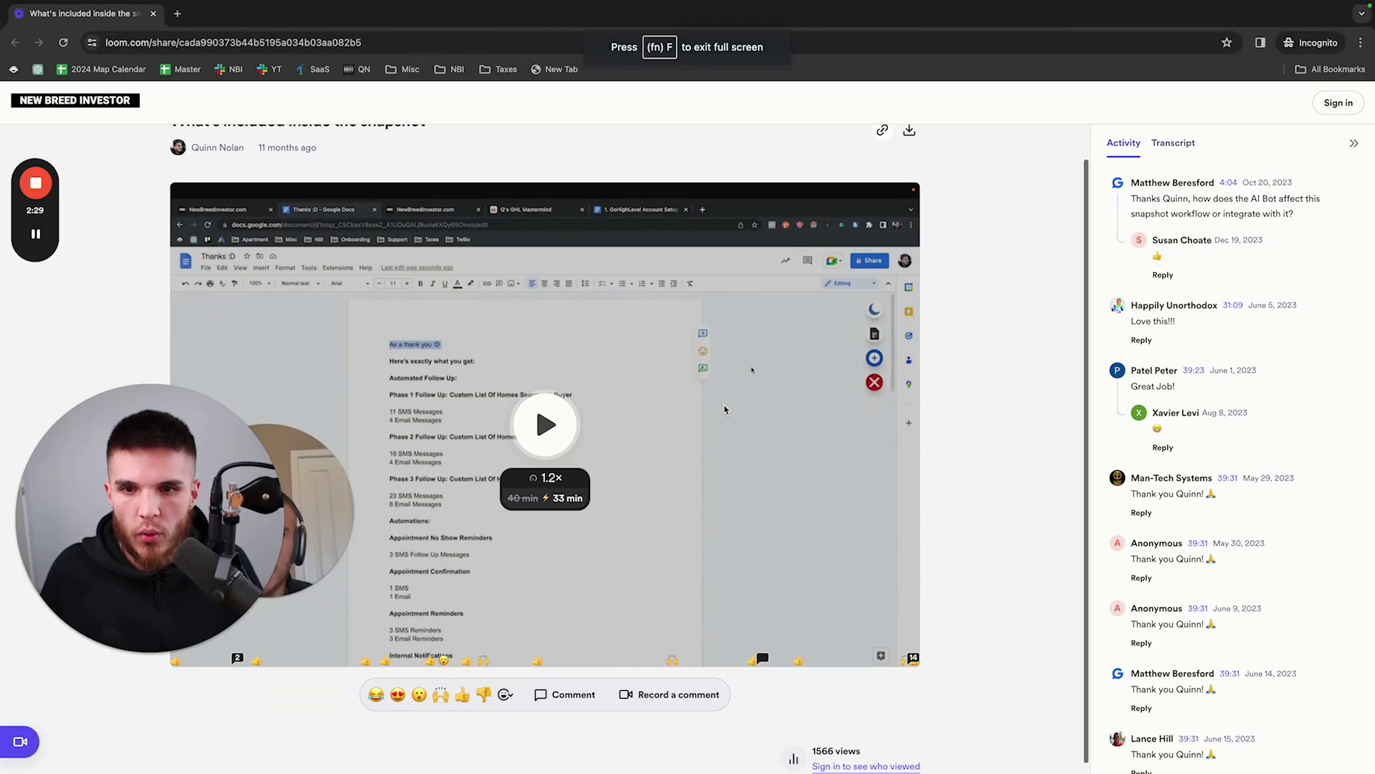
left_click_drag(215, 457, 1141, 455)
scroll(594, 464, "down", 1)
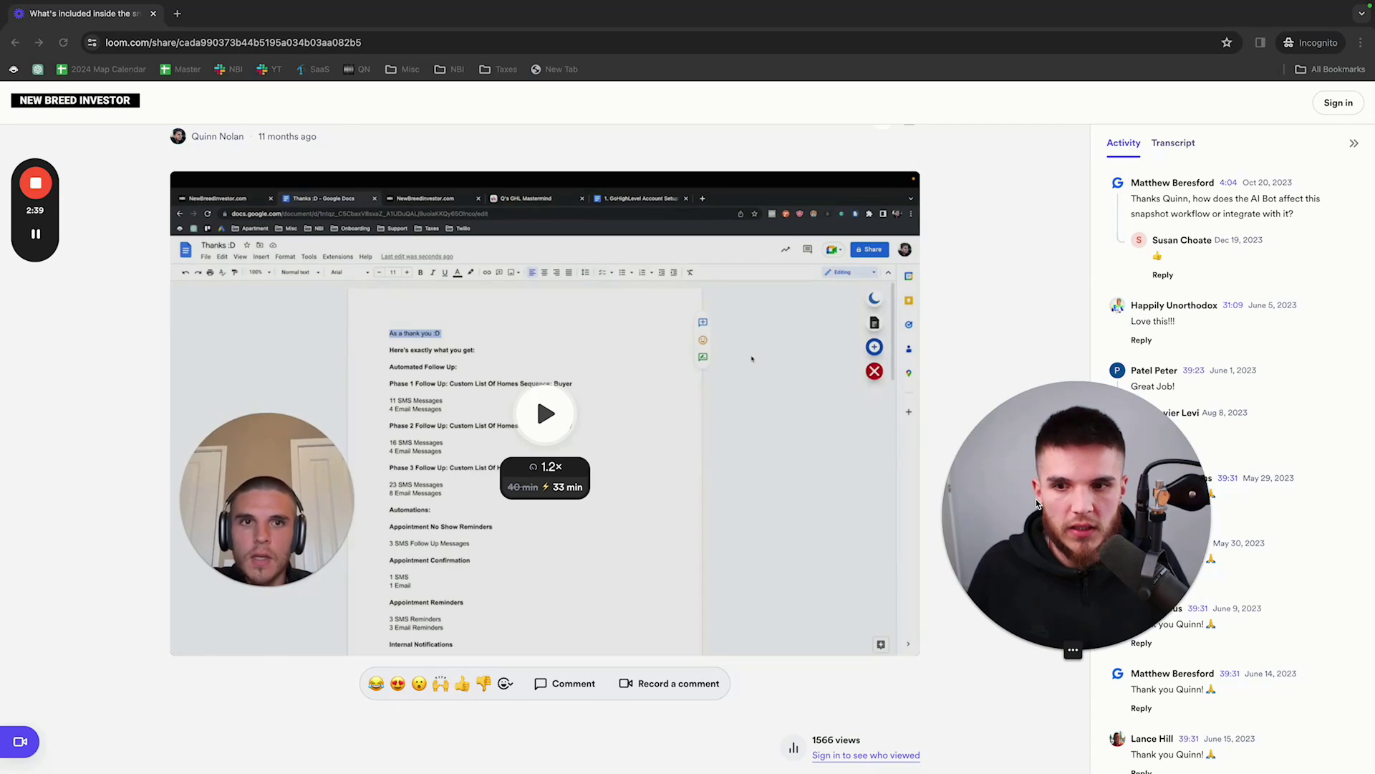
left_click_drag(1051, 520, 228, 523)
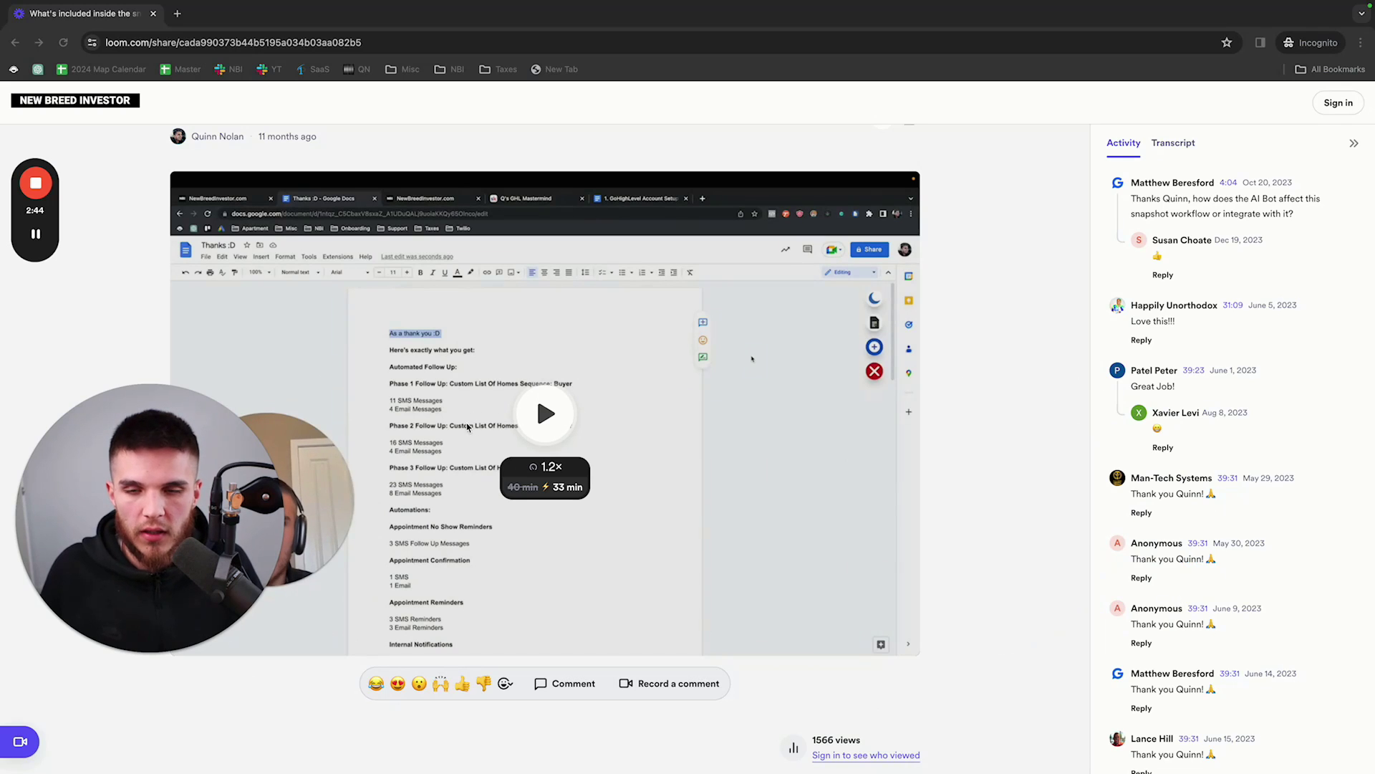
key("super+w")
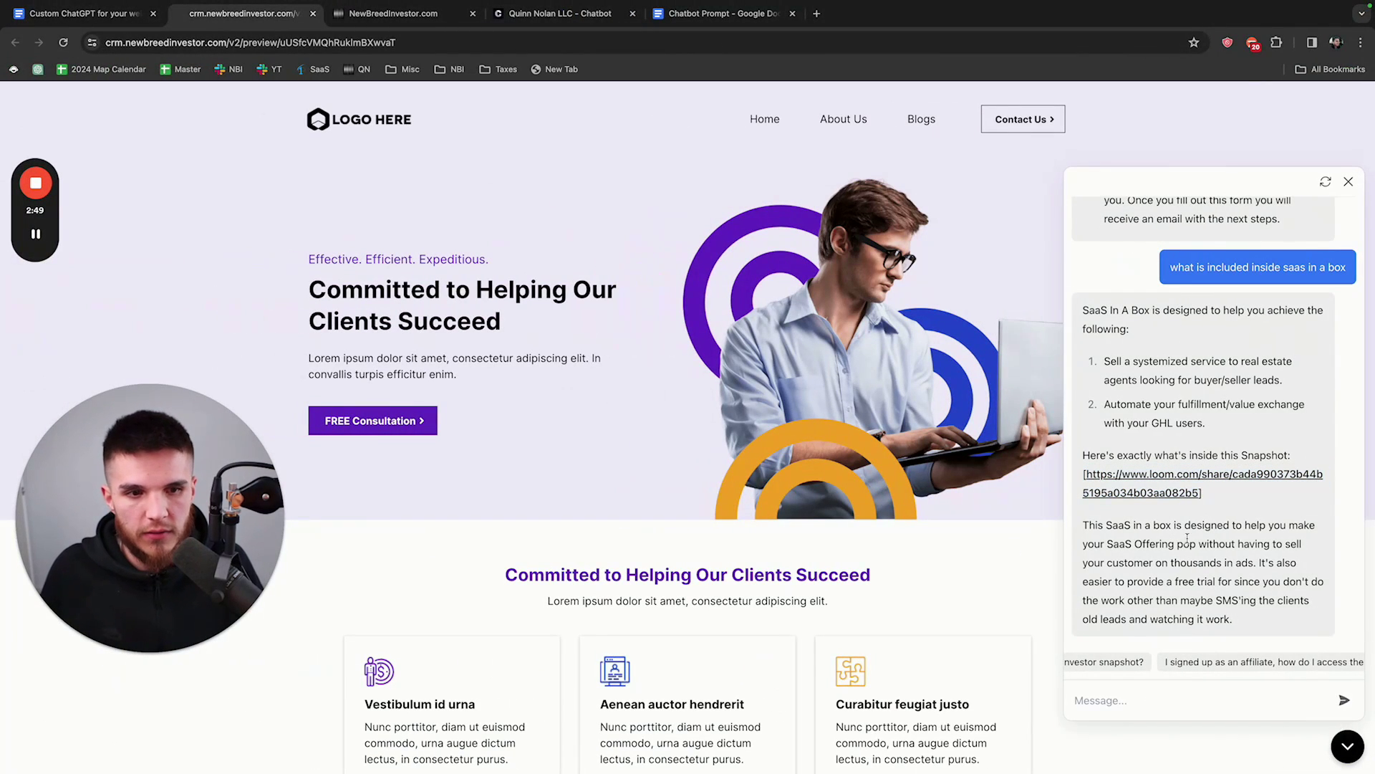
Step: Ask the chatbot 'is follow up sms included?' and read its reply
left_click(1115, 699)
type("is follow up sms includ")
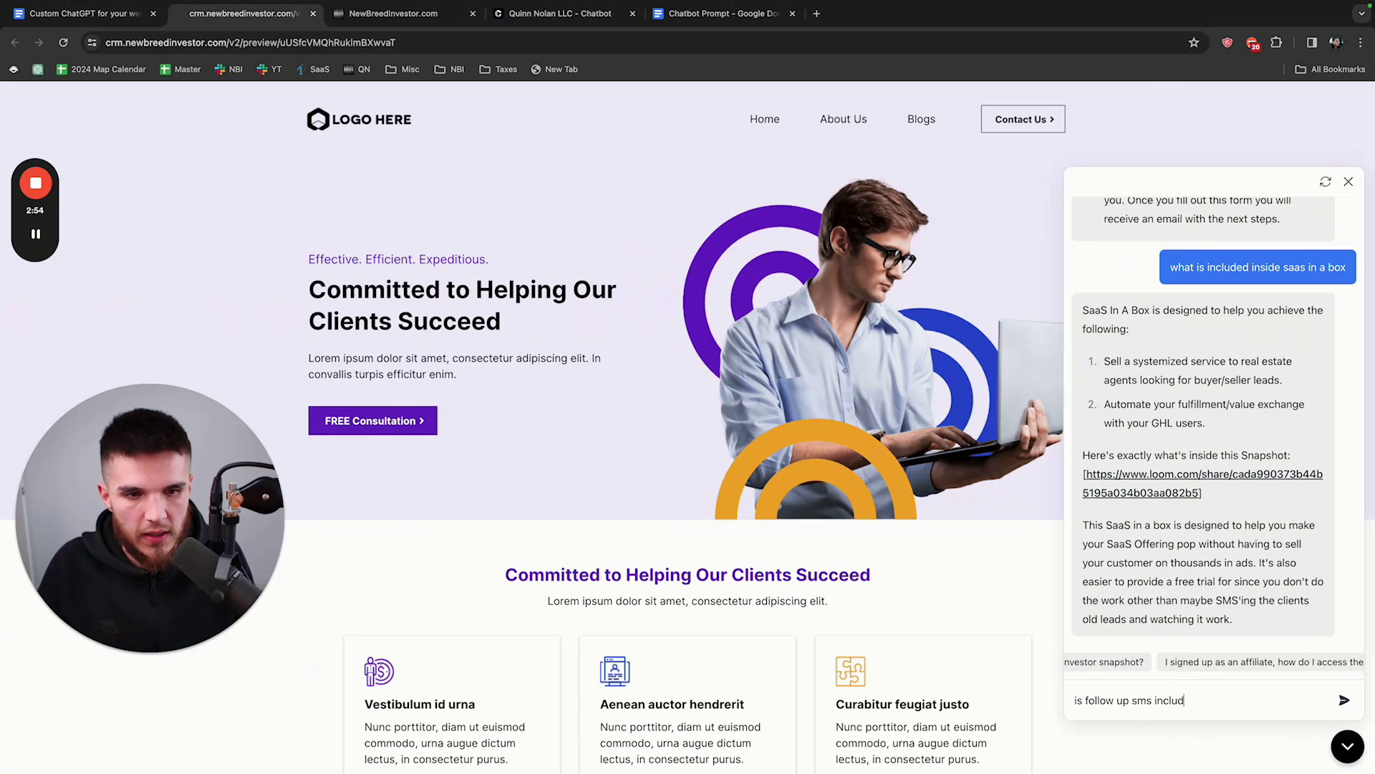
type("ed?")
key("Return")
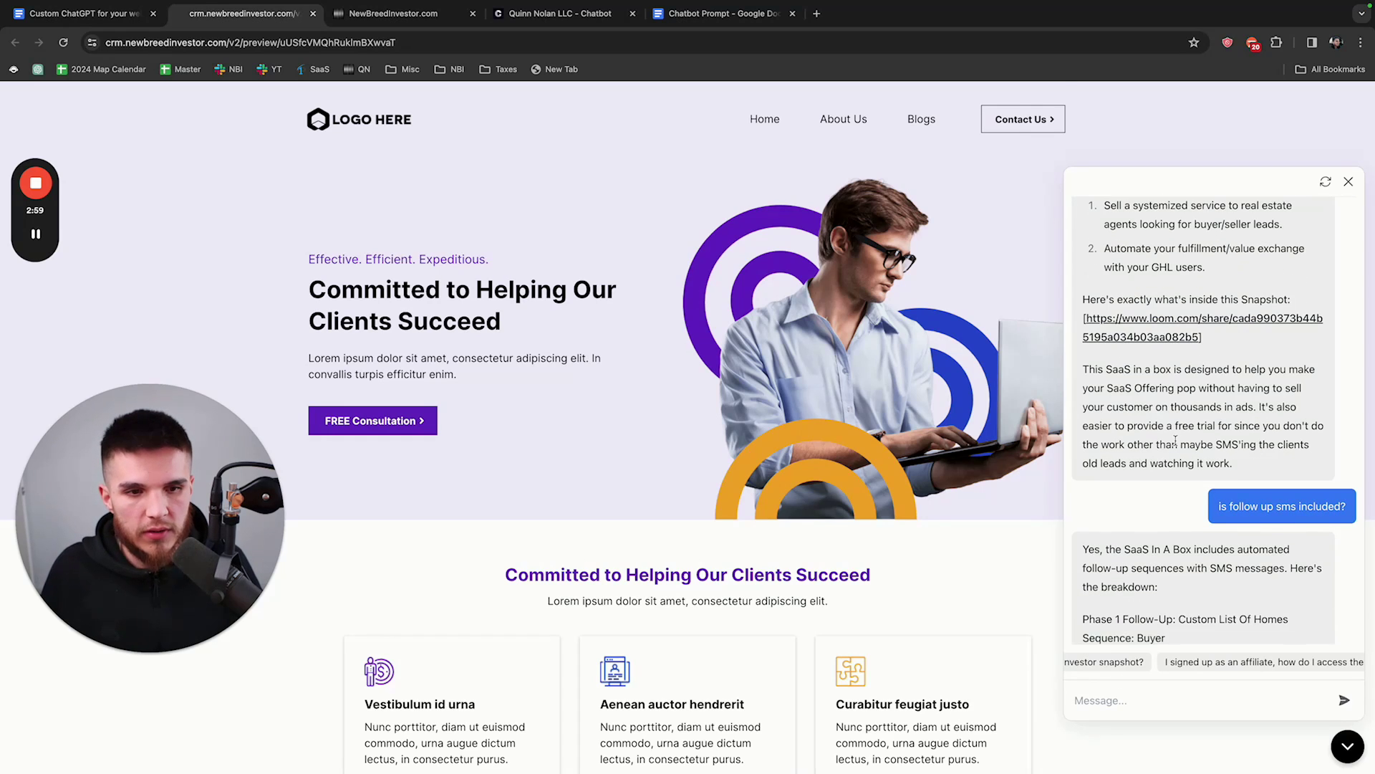
scroll(1157, 574, "down", 2)
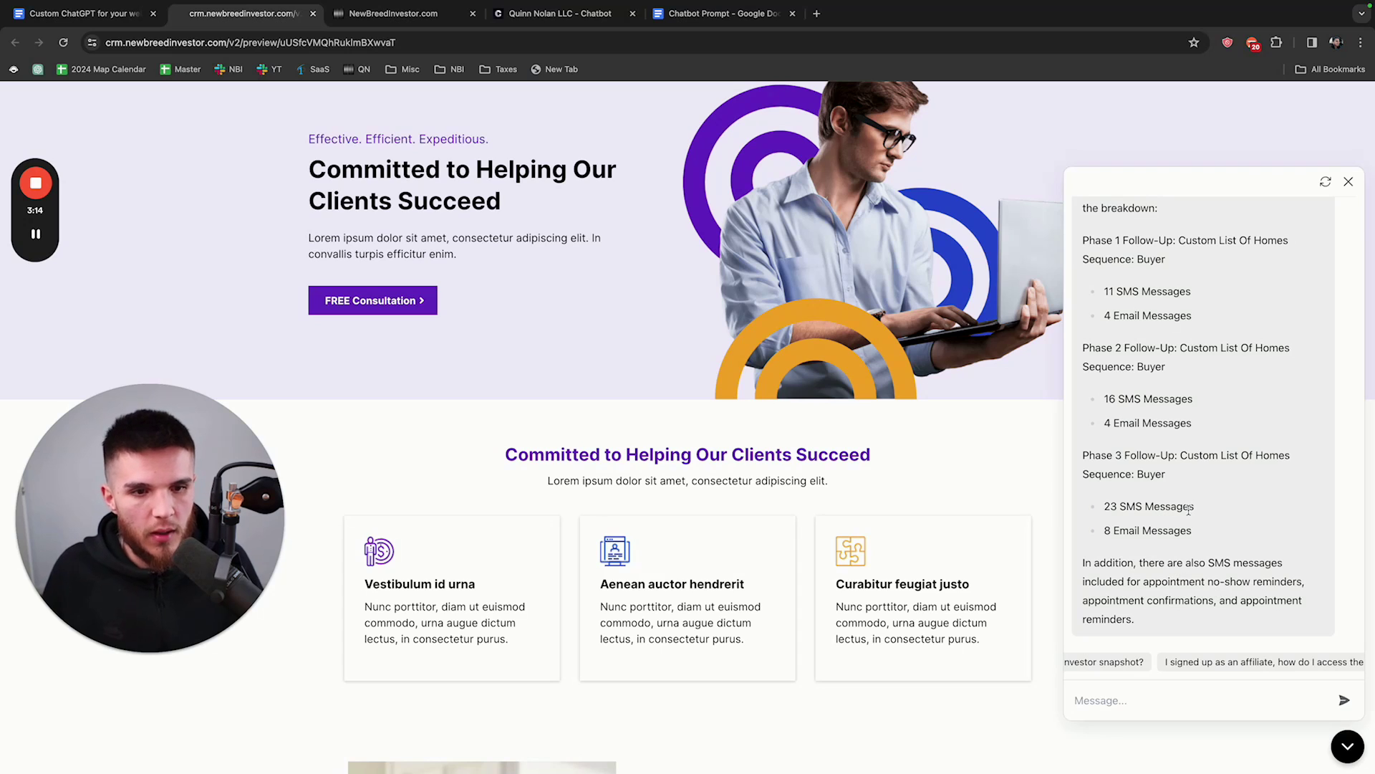
scroll(1188, 510, "up", 3)
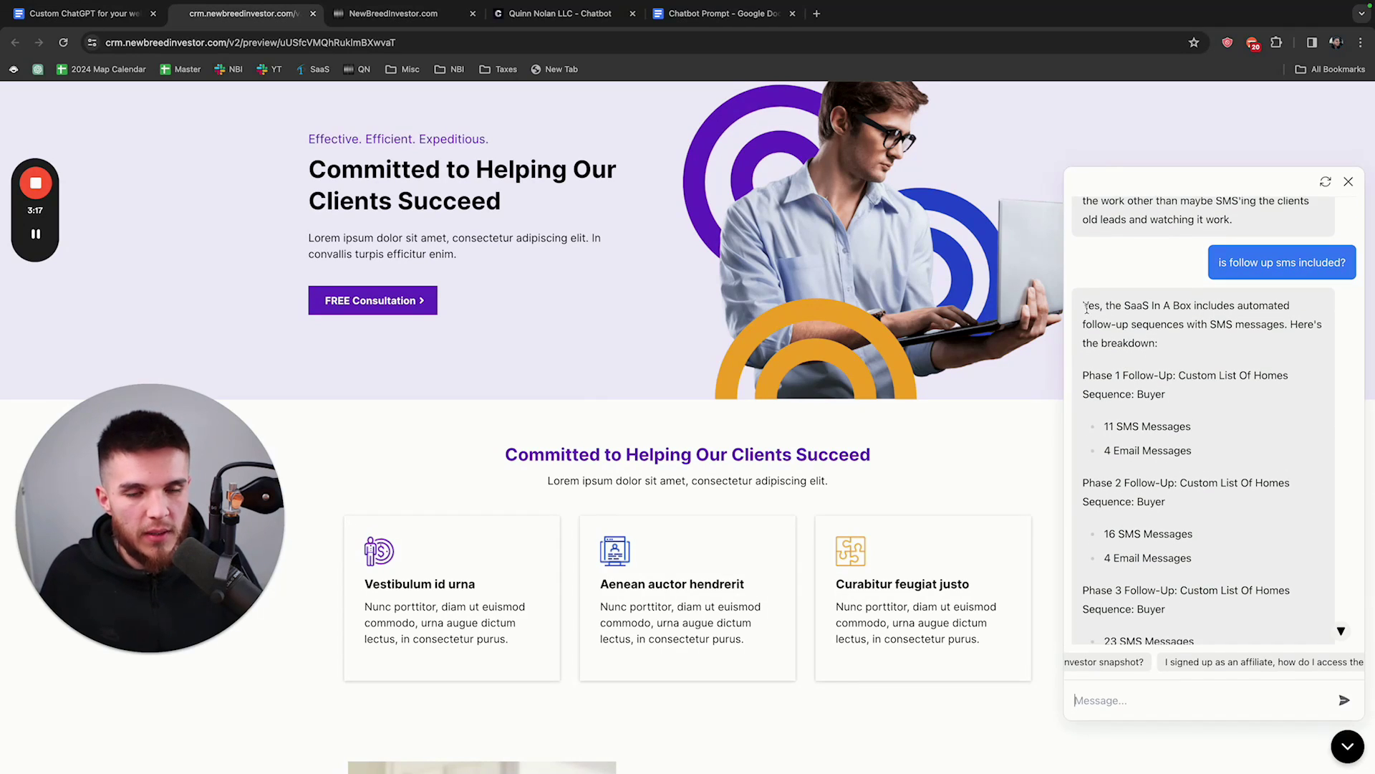
left_click_drag(1087, 308, 1232, 663)
left_click(1193, 450)
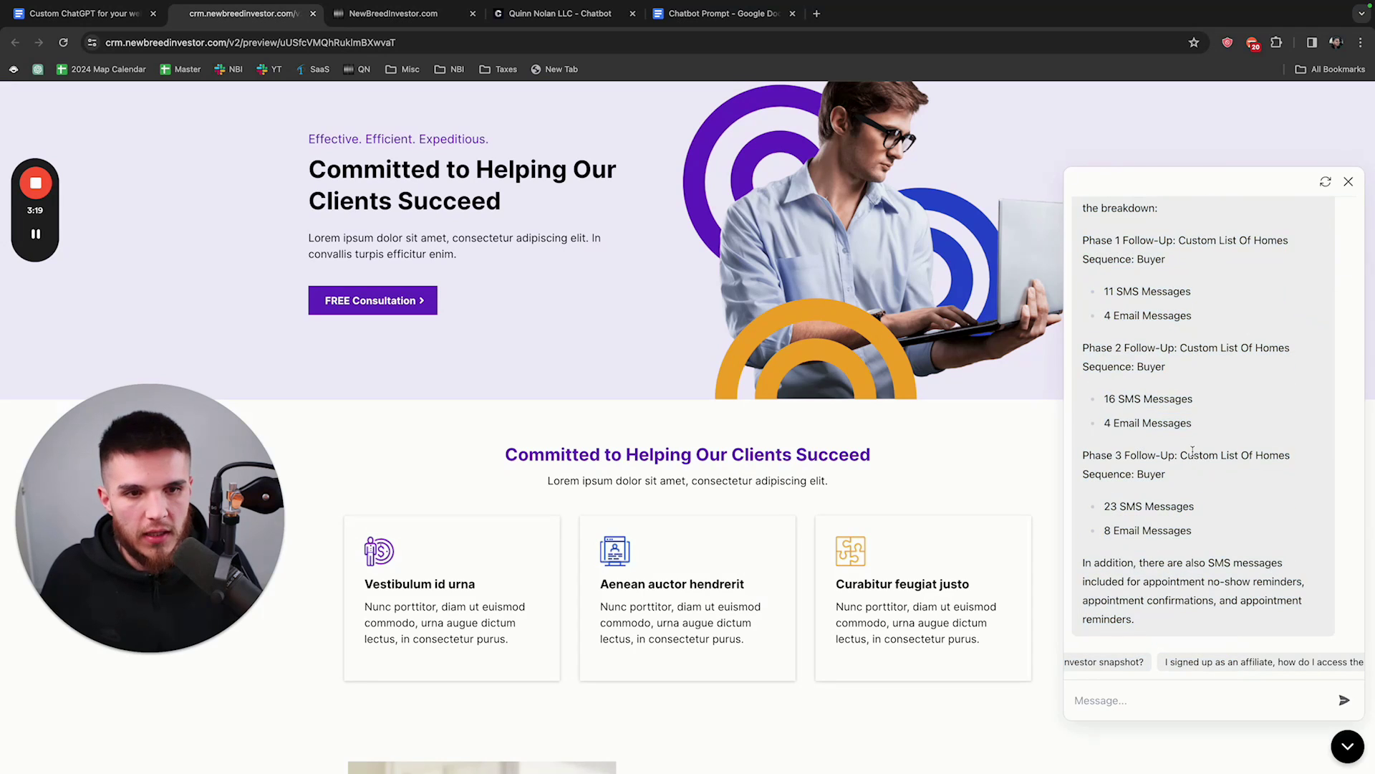
scroll(1189, 452, "up", 2)
scroll(1186, 459, "down", 2)
Step: Ask 'how do i purchase it' and 'do i get this if i am a paying affiliate though?'
left_click(1121, 700)
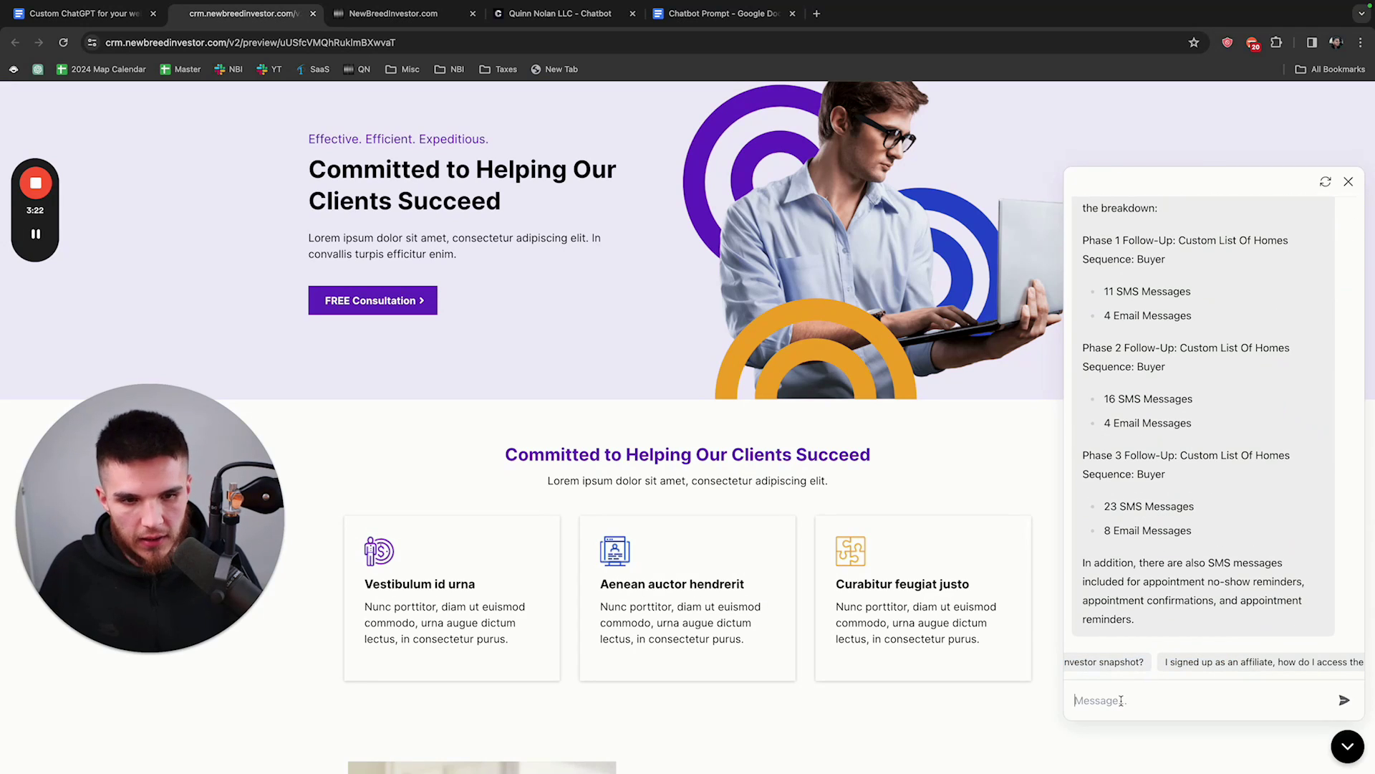
type("how do i purchase ")
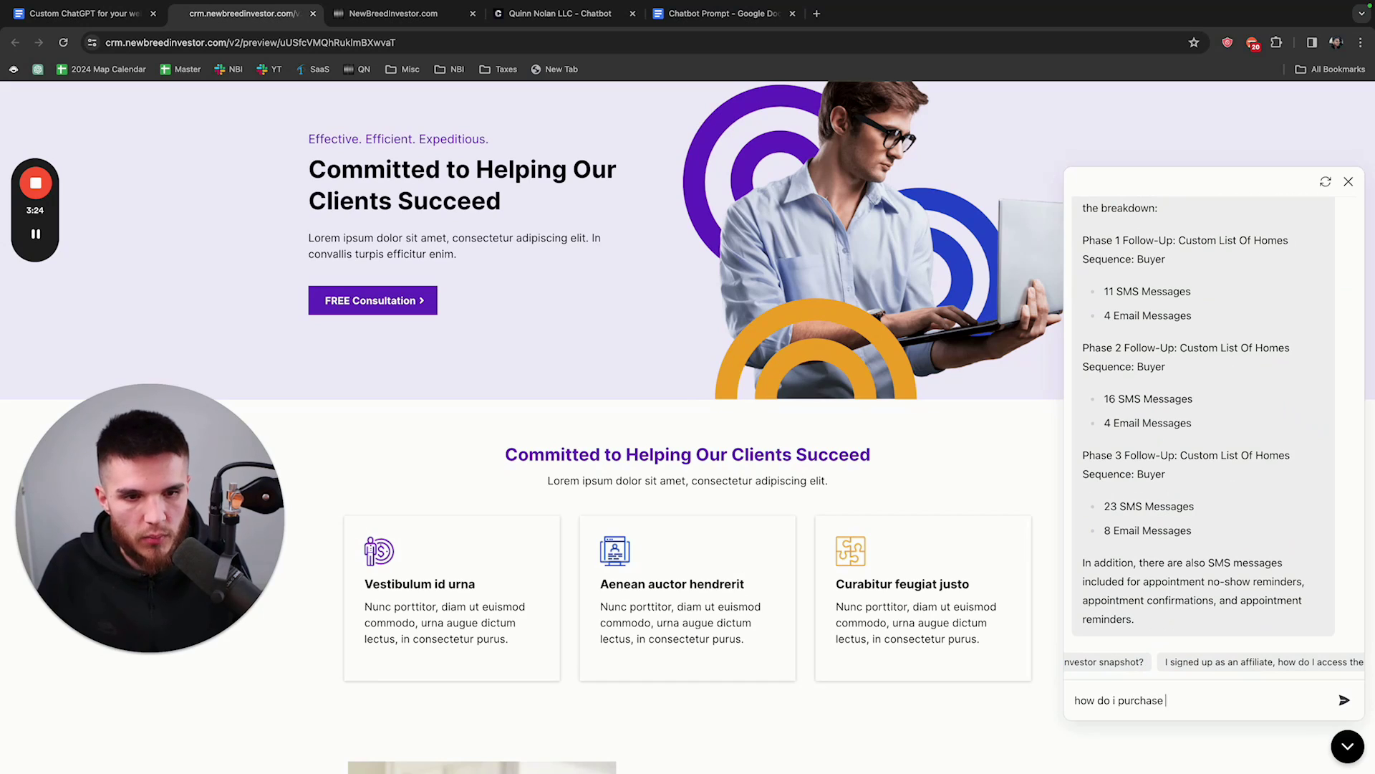
type("it")
key("Return")
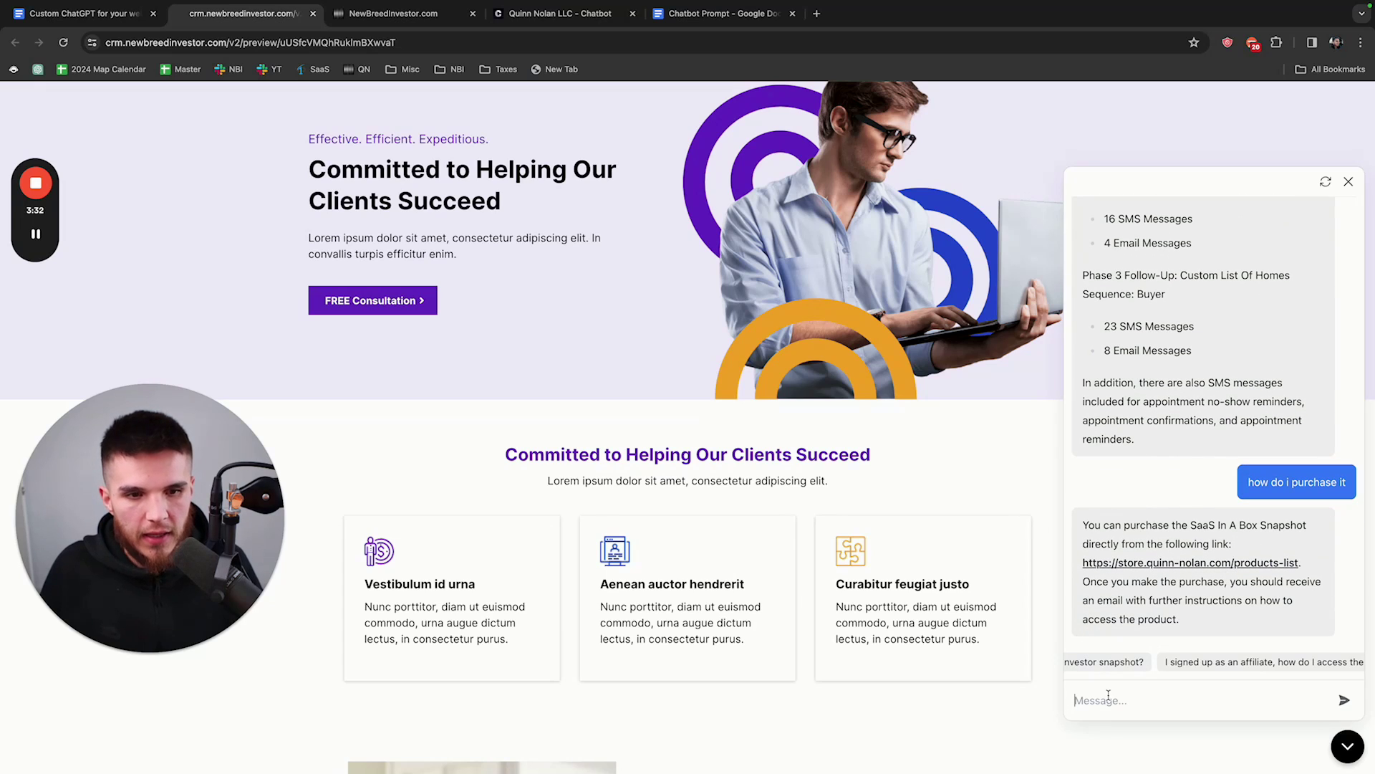
type("do i get this if i am a paying")
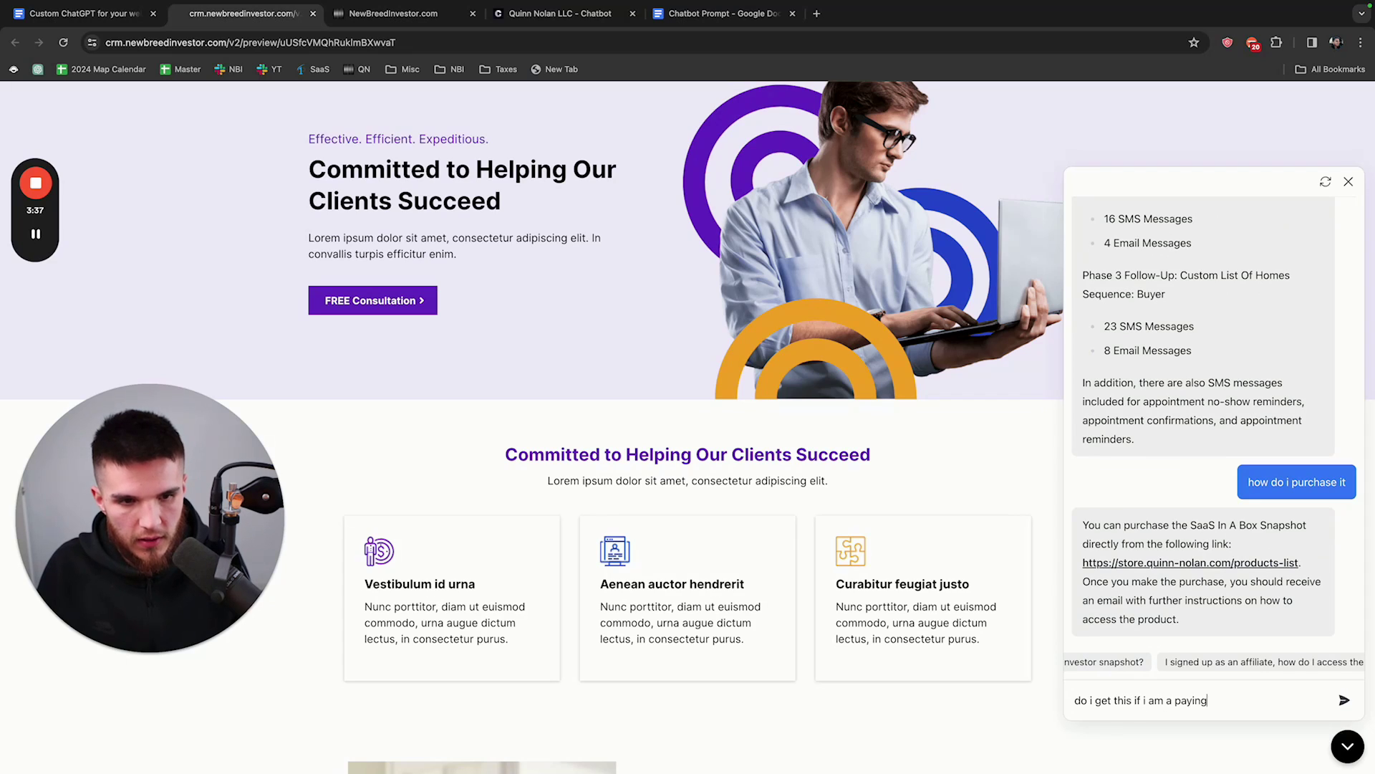
type(" affiliate ")
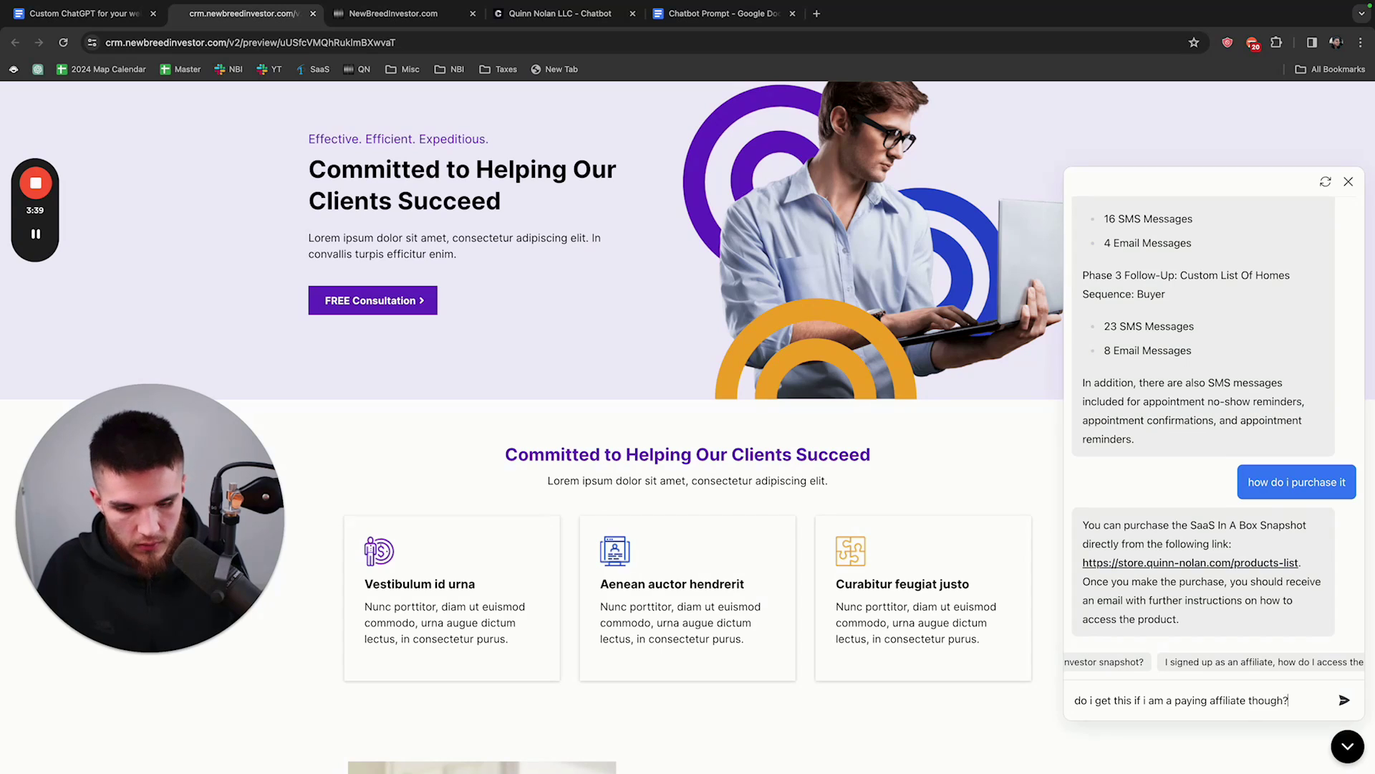
type("though?")
key("Return")
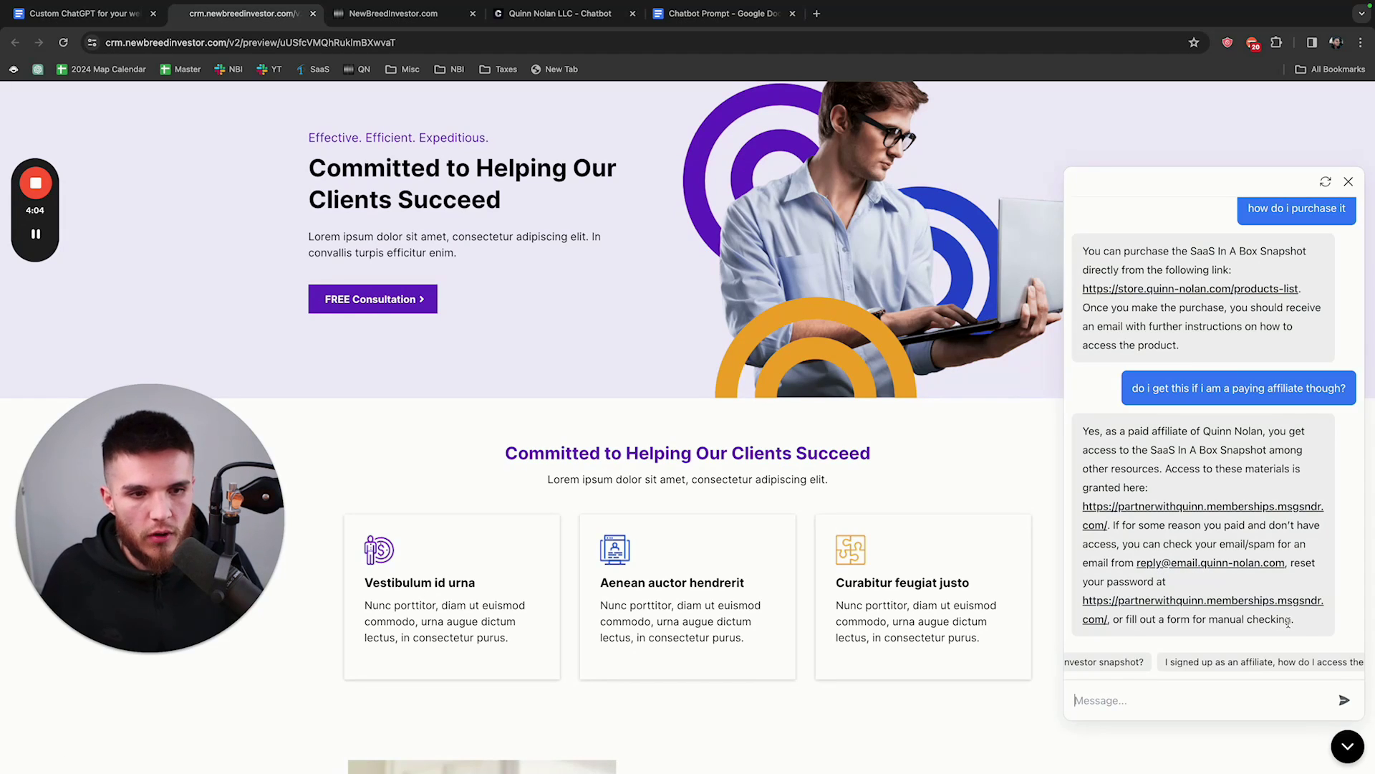
Step: Read the finished paid-affiliate answer and scroll back through the whole test conversation
left_click_drag(1302, 625, 1118, 620)
left_click(1166, 621)
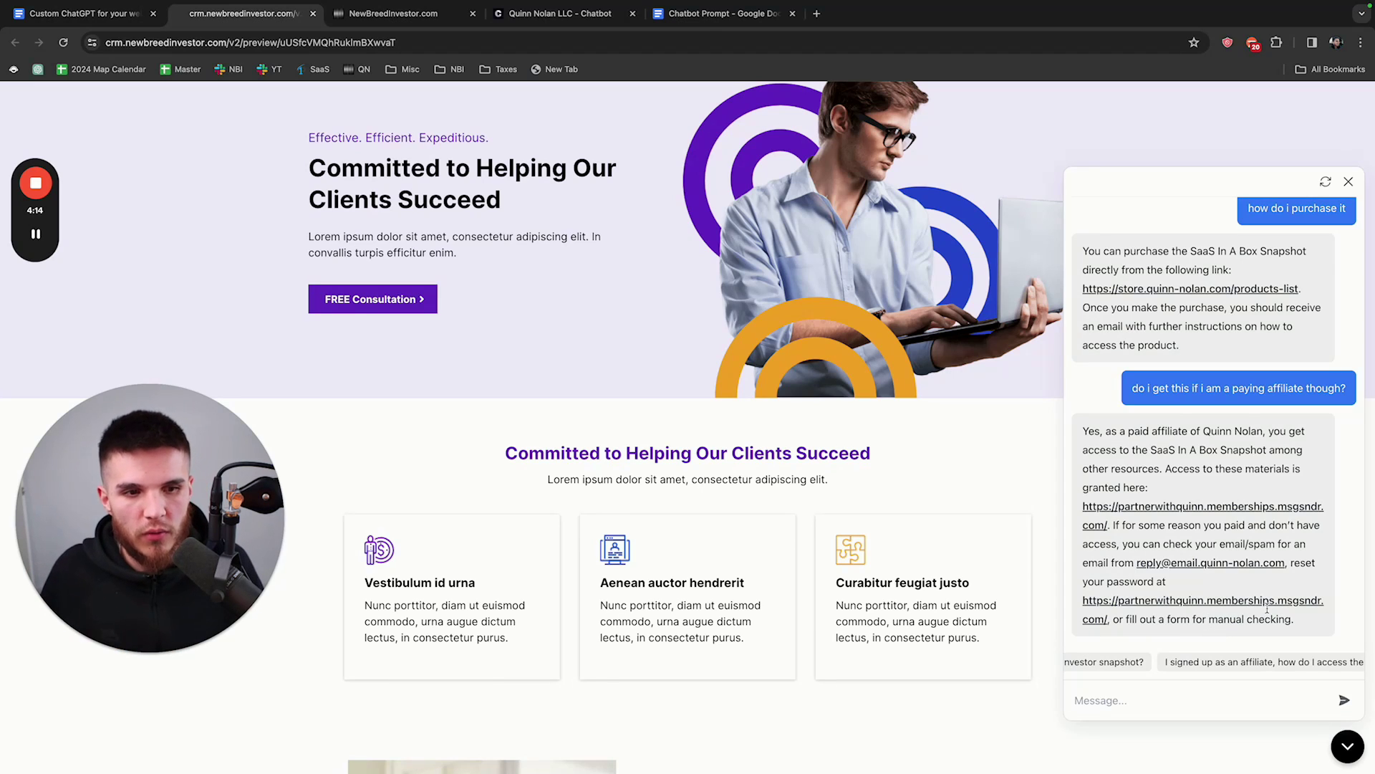
scroll(1210, 615, "down", 10)
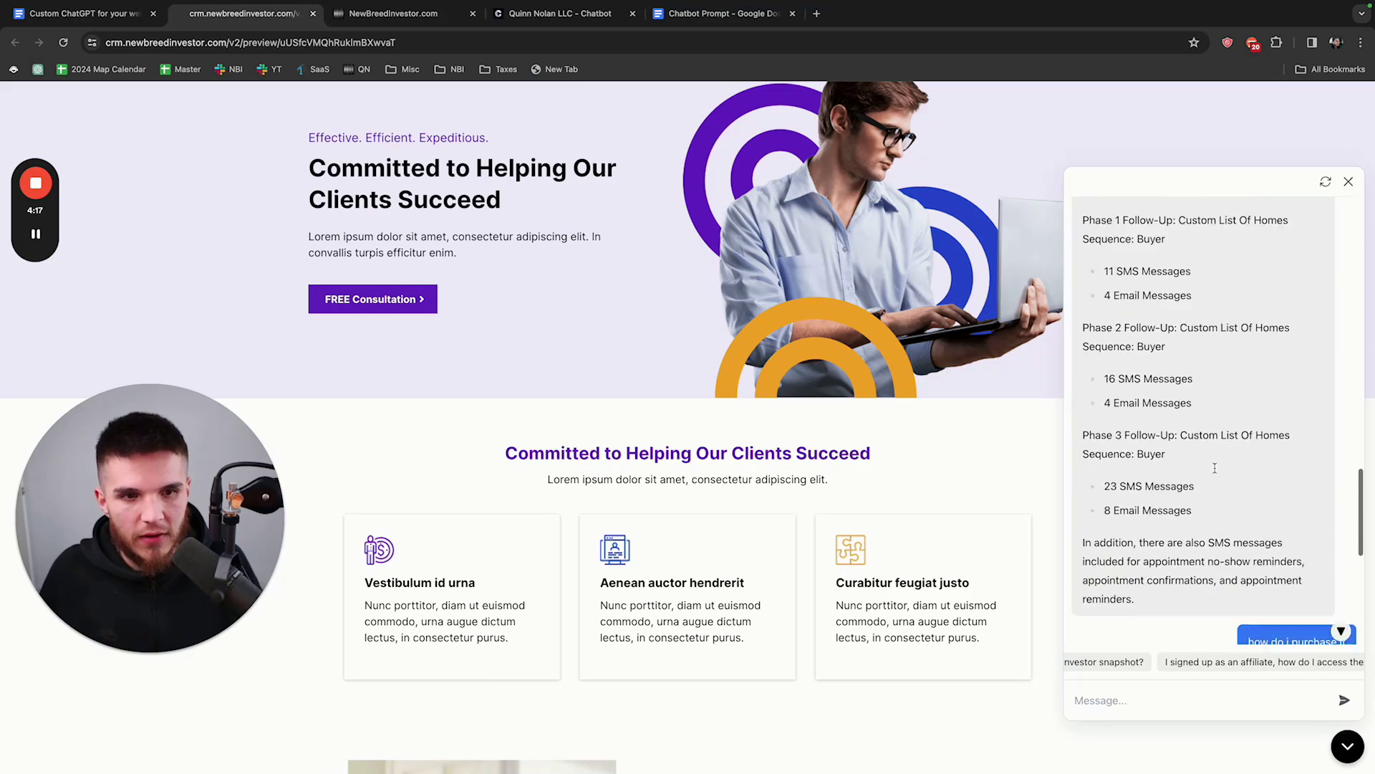
scroll(1215, 468, "up", 5)
scroll(1215, 467, "down", 15)
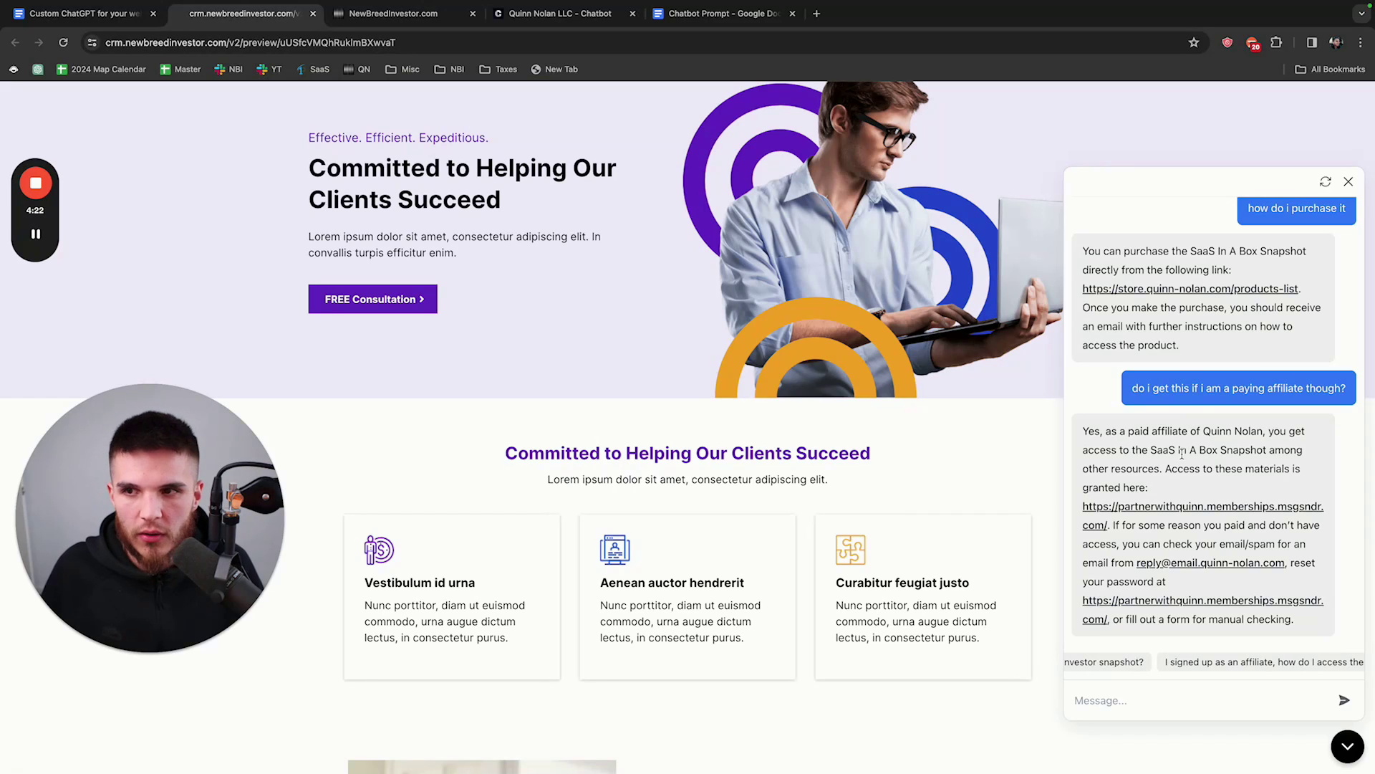
scroll(1183, 375, "up", 15)
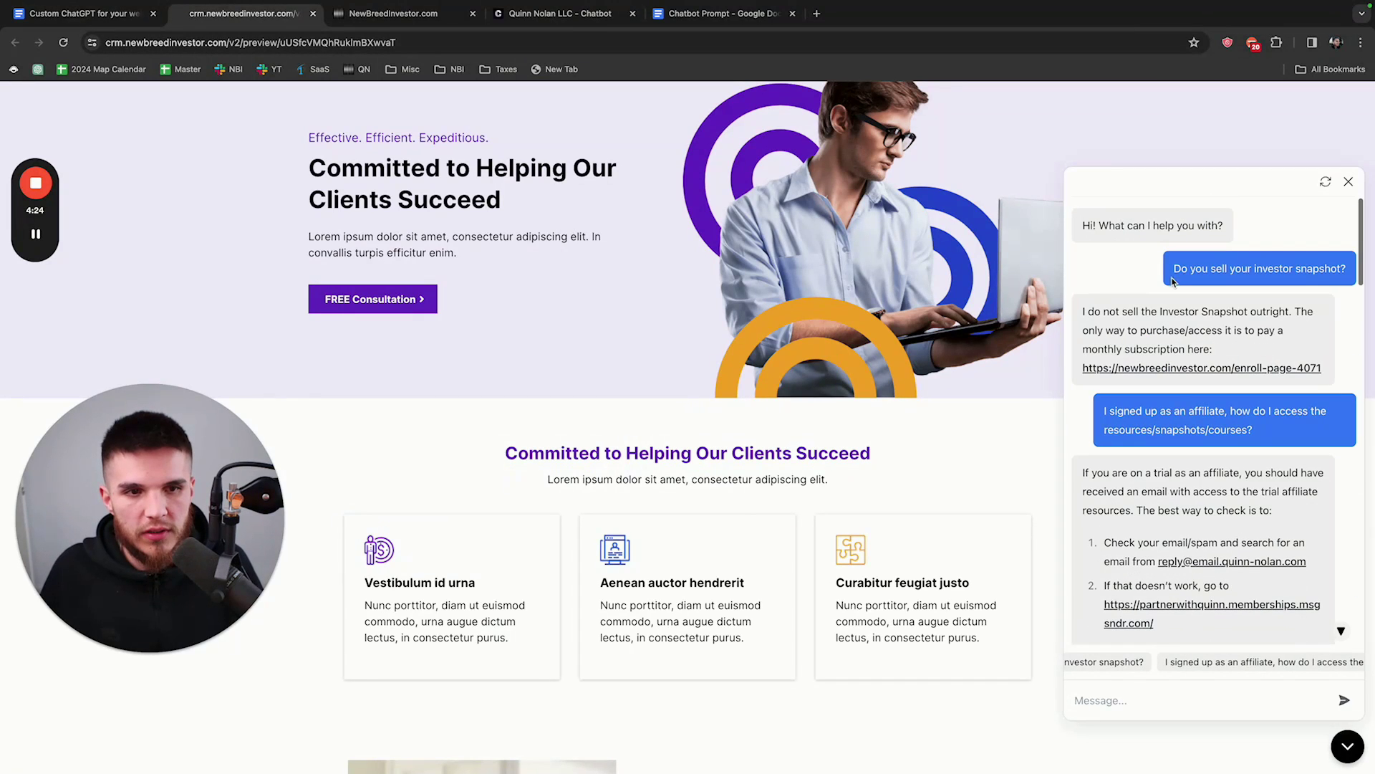
scroll(1175, 349, "down", 3)
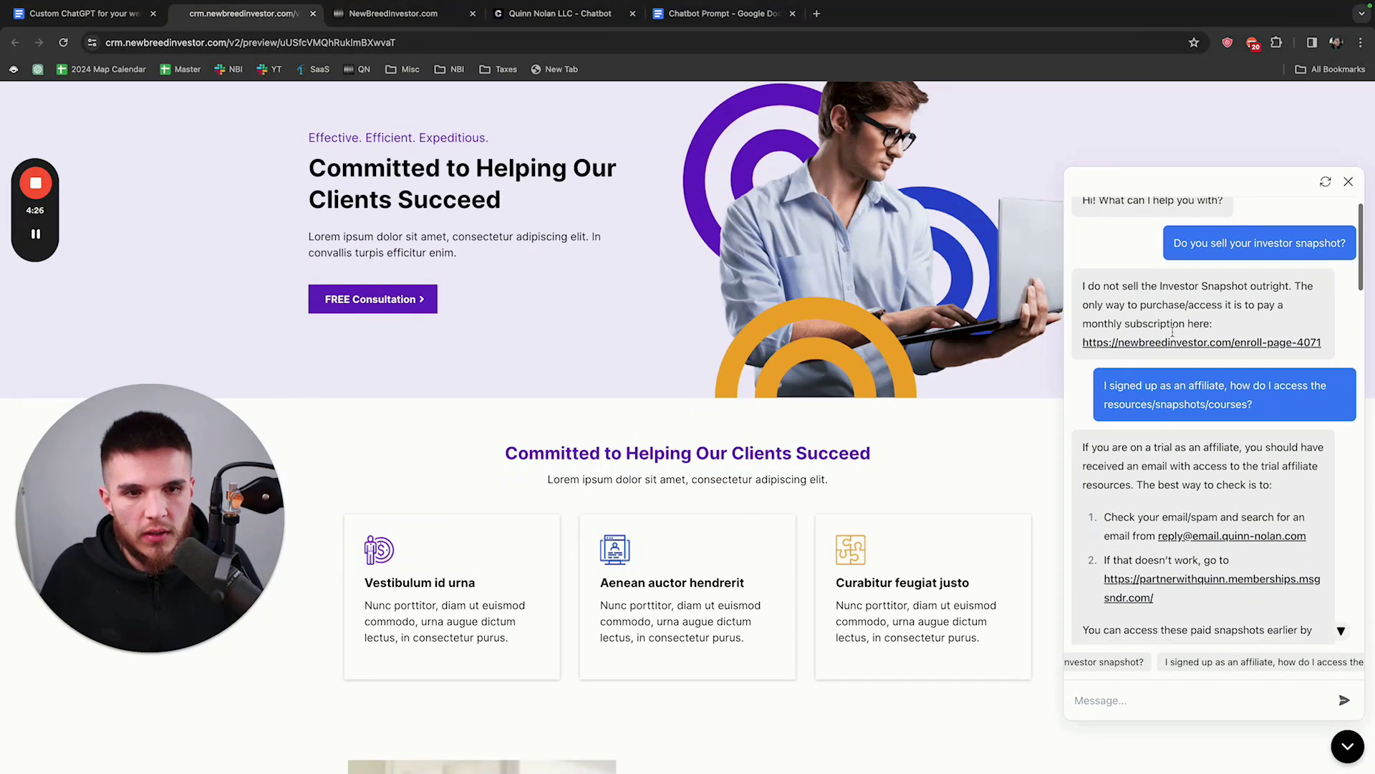
Step: Highlight the outline's first topic on programmable common-question buttons, then go to the Chatbase chatbot page
left_click(92, 13)
scroll(558, 523, "down", 2)
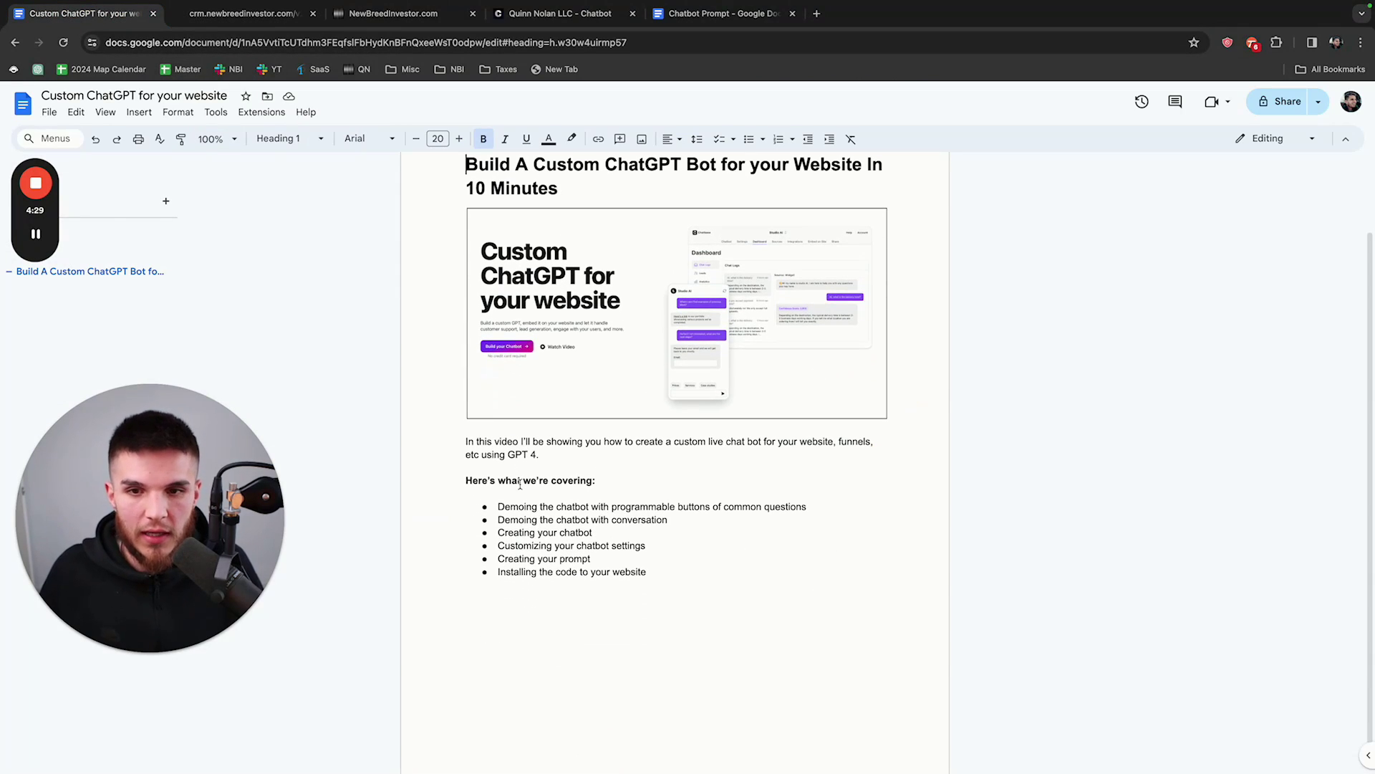
left_click_drag(497, 507, 709, 506)
left_click(749, 500)
triple_click(749, 505)
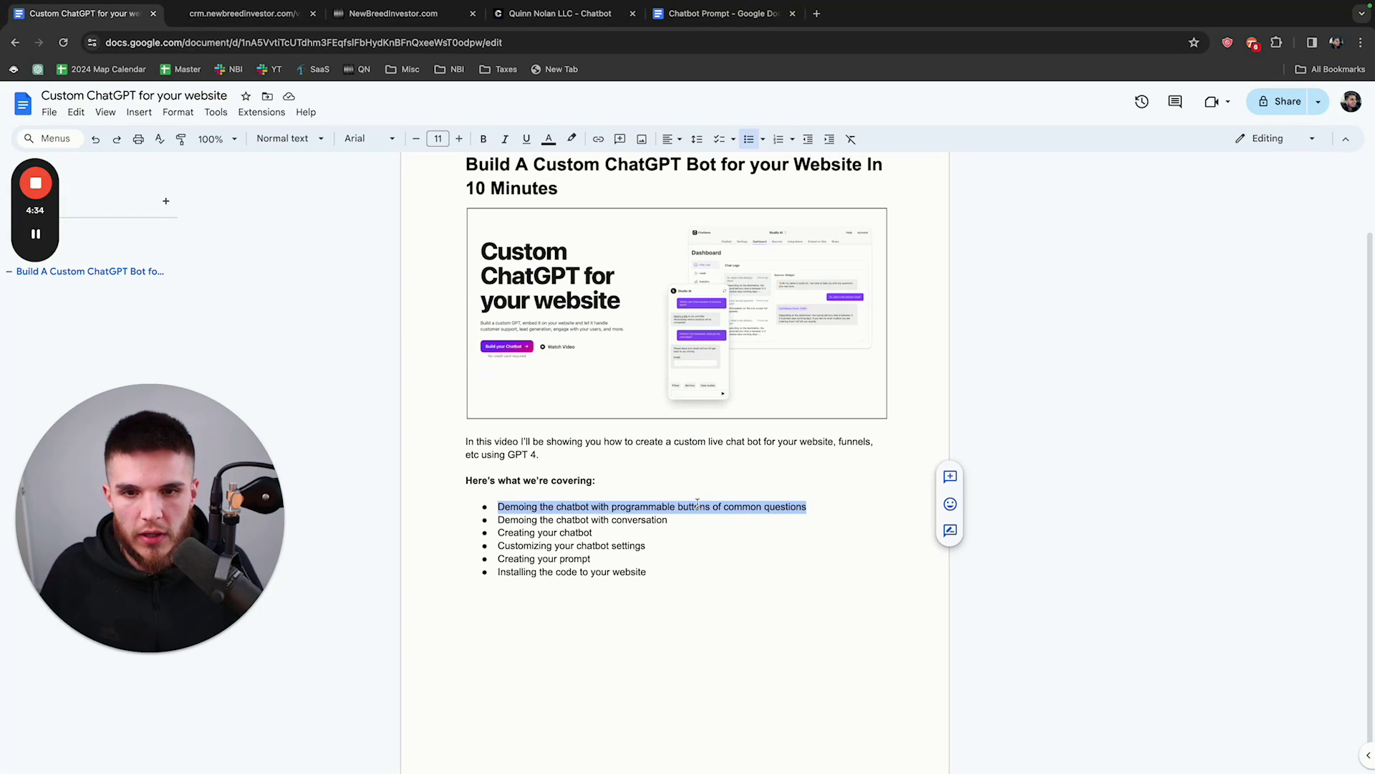
left_click(542, 16)
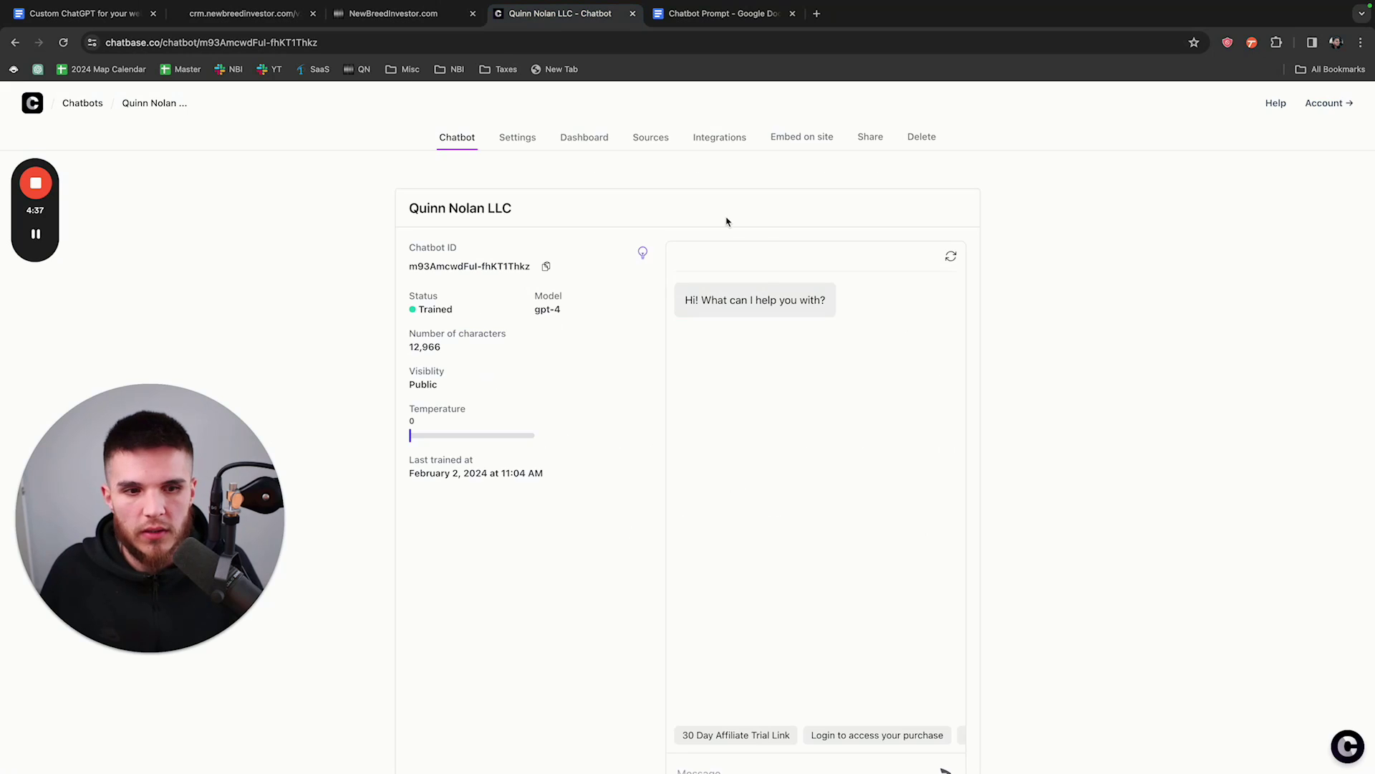
Step: Select the affiliate-access question in the website chat, then go back to the outline document
left_click(291, 30)
scroll(1275, 666, "right", 5)
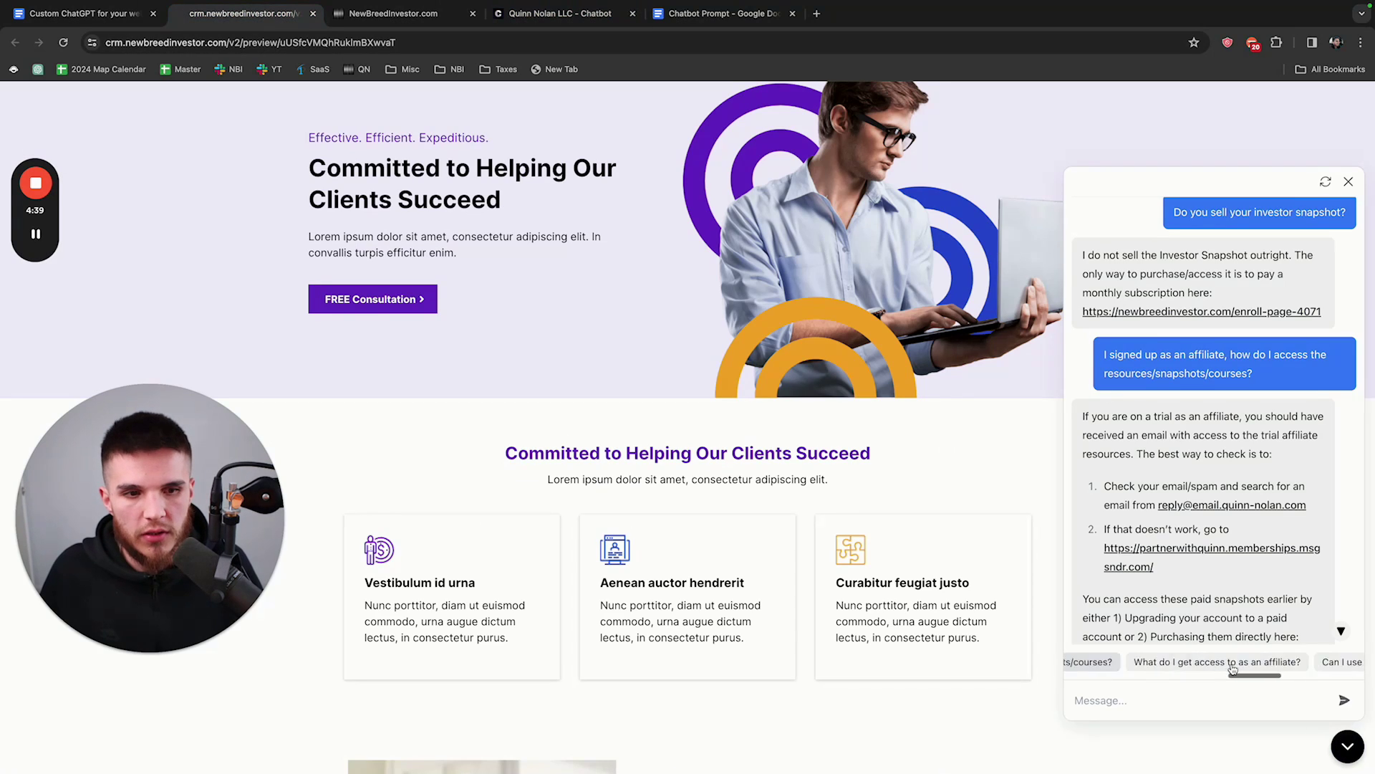
scroll(1275, 666, "right", 3)
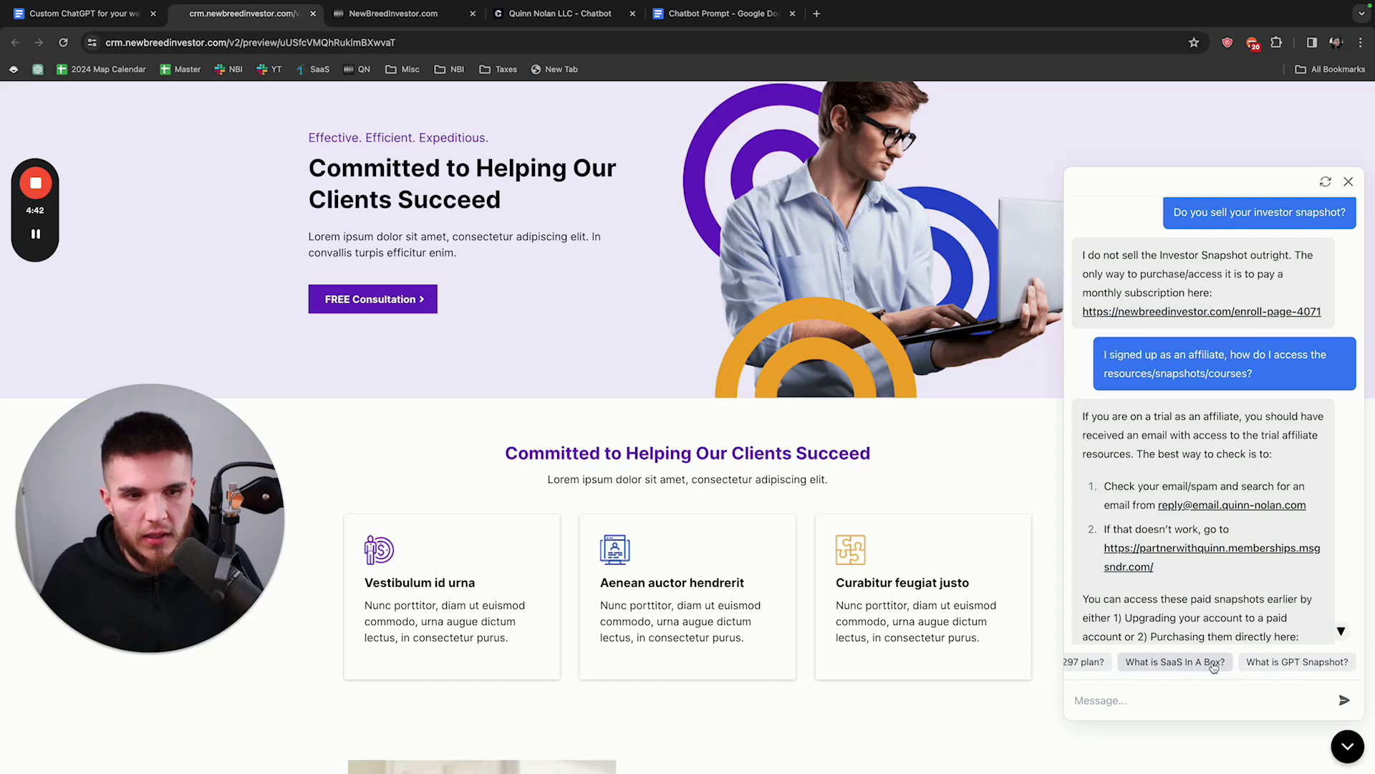
scroll(1207, 579, "up", 1)
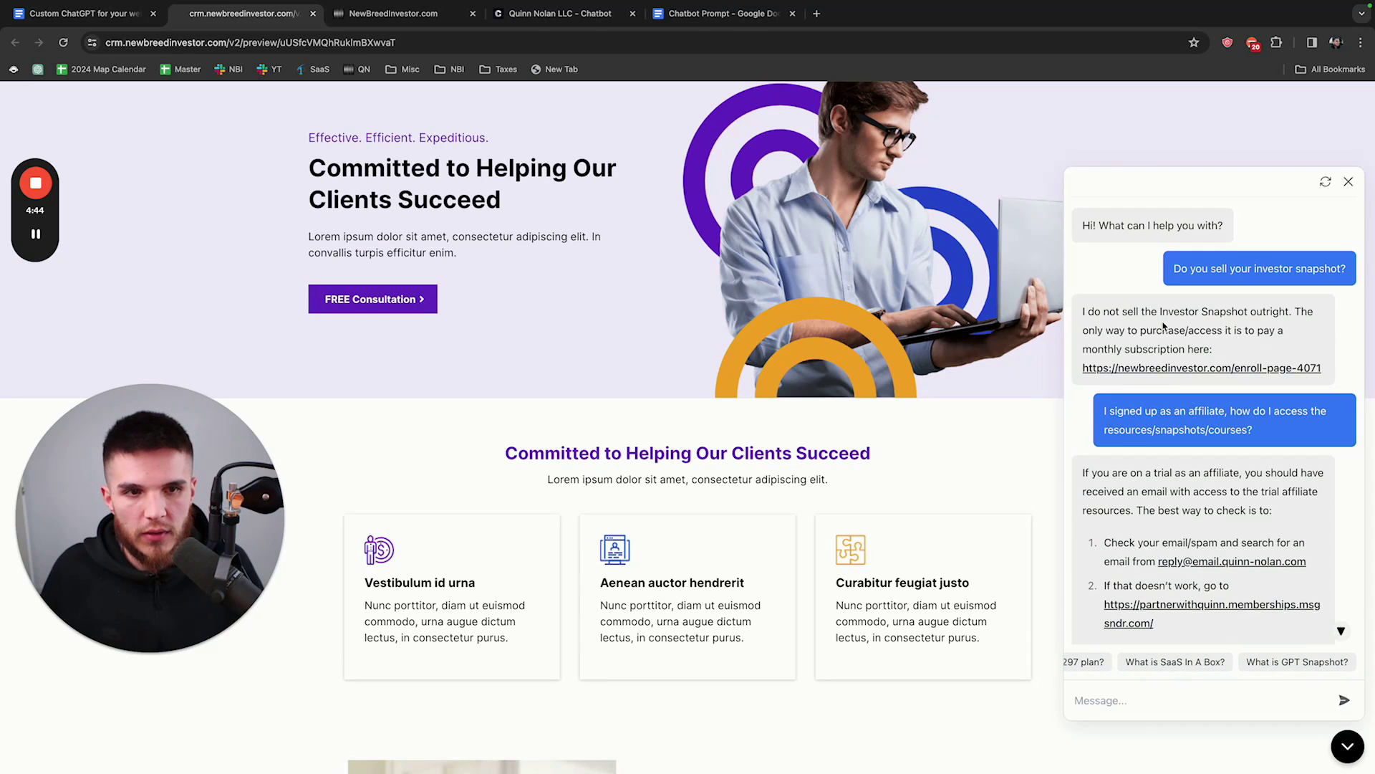
triple_click(1104, 413)
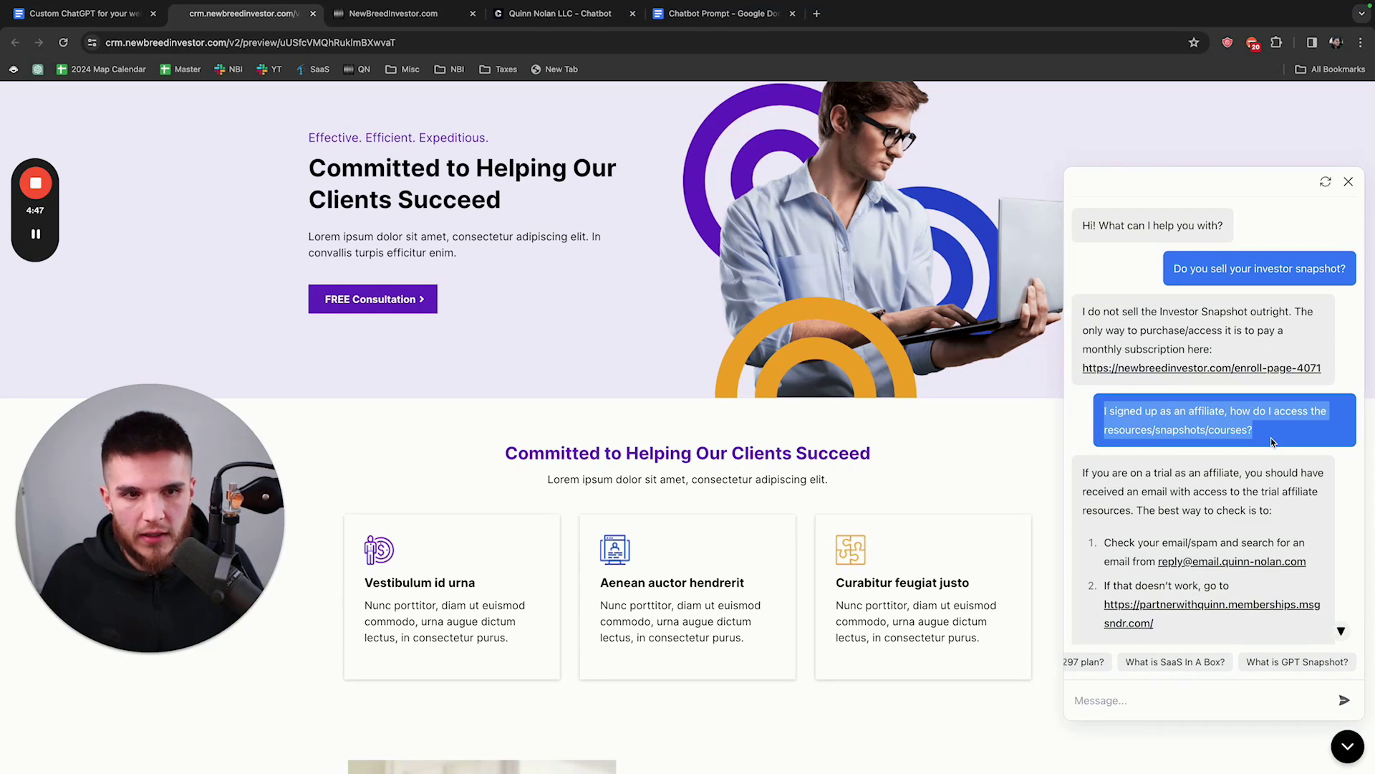
left_click(1271, 439)
left_click_drag(1252, 428, 1104, 410)
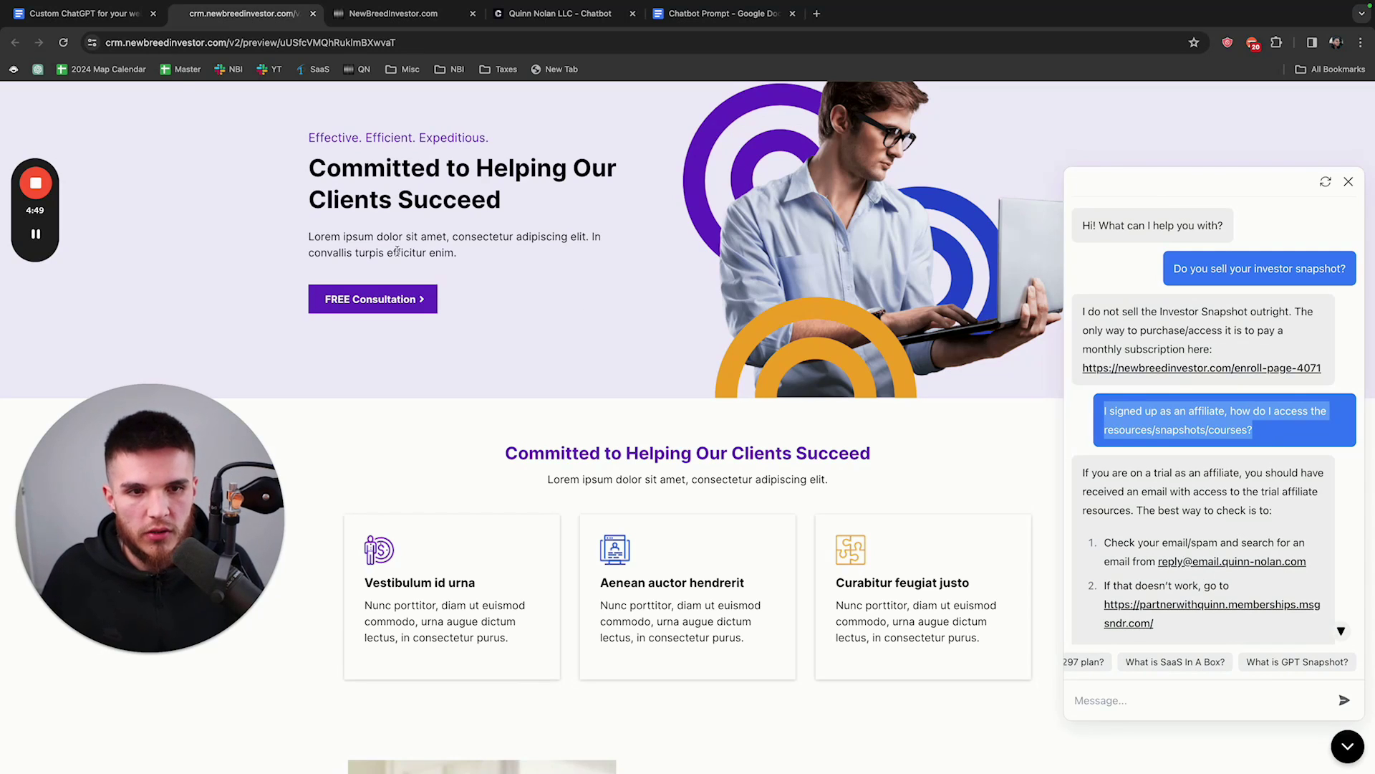
key("ctrl+shift+Tab")
Step: Highlight the two demo items in the outline, then review the gpt-4 chatbot's details in Chatbase
left_click_drag(667, 519, 500, 503)
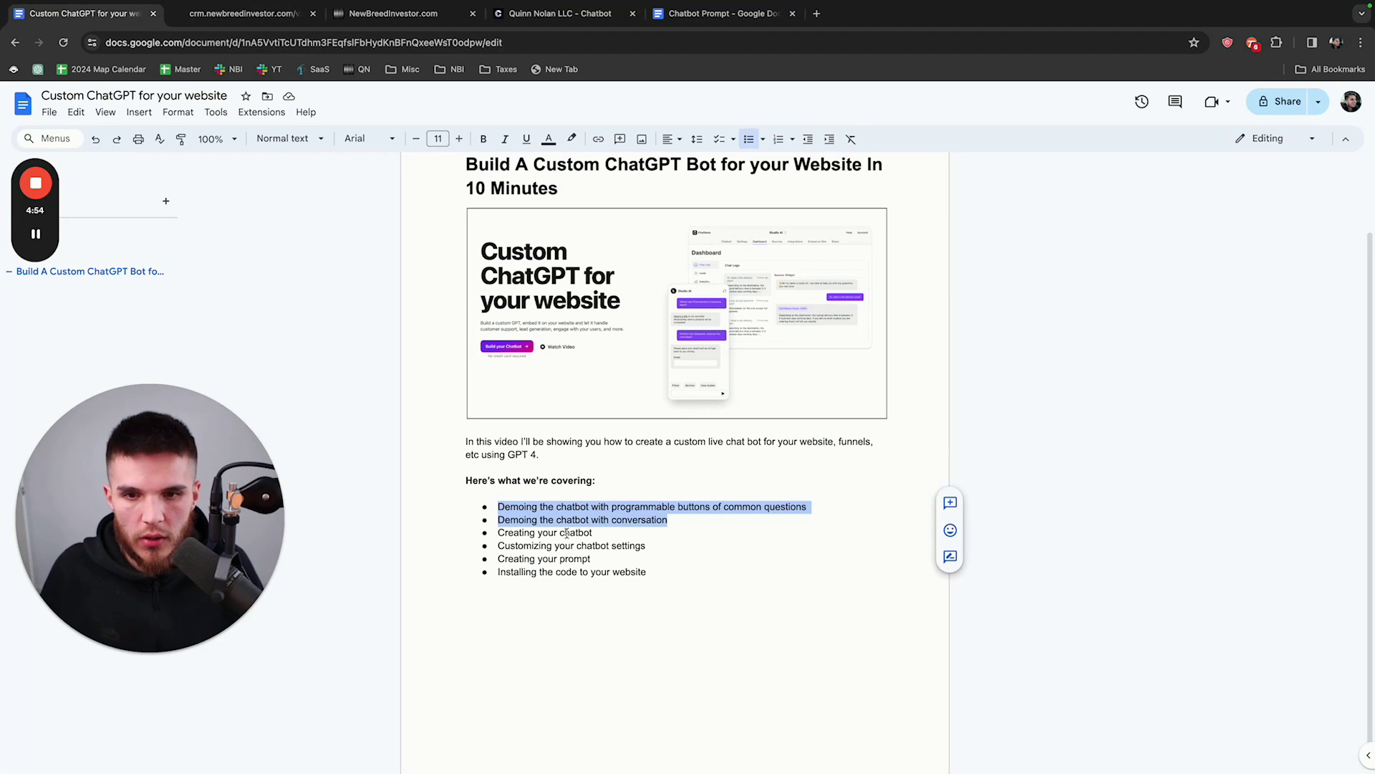
left_click(551, 12)
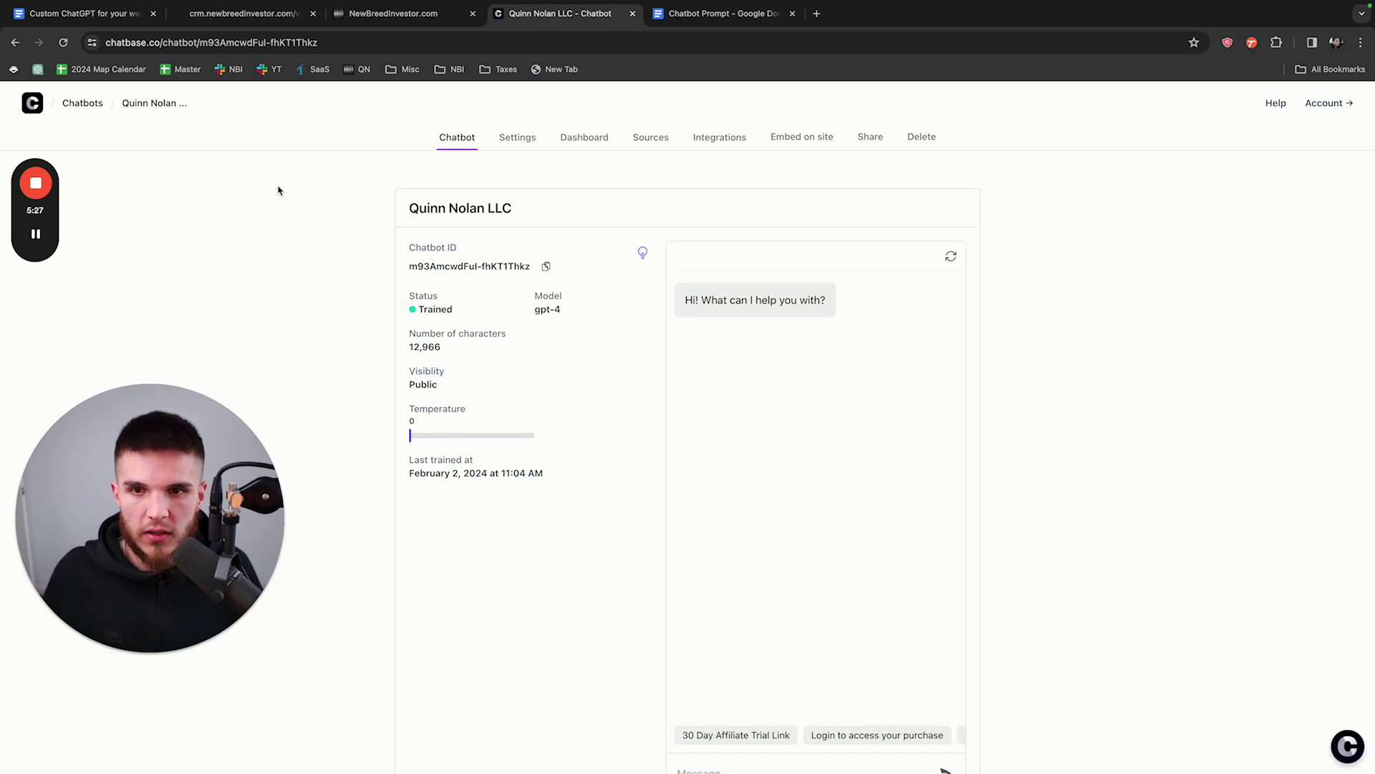
scroll(315, 242, "down", 1)
scroll(315, 243, "up", 1)
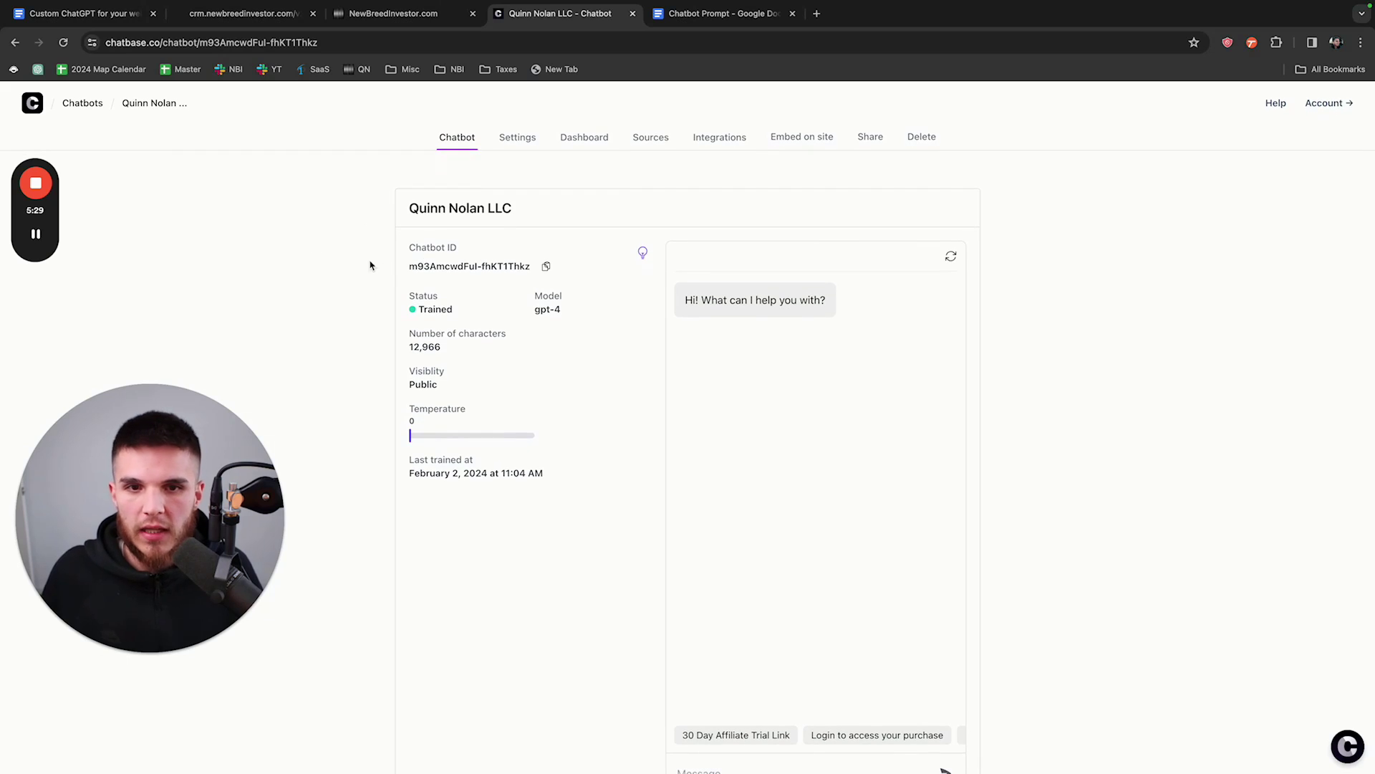
Step: From the chatbots list, start a new chatbot and pick the empty Text data source
left_click(83, 103)
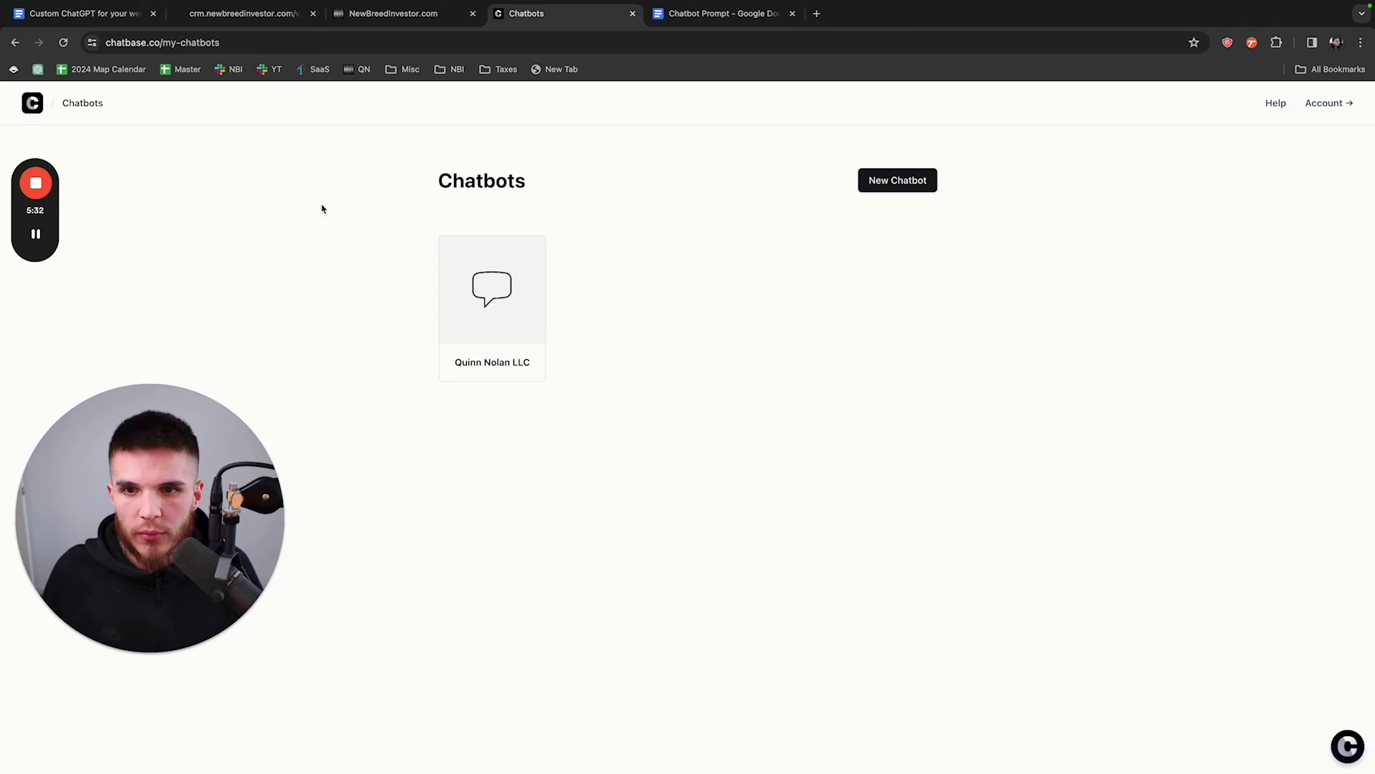
left_click_drag(444, 179, 599, 215)
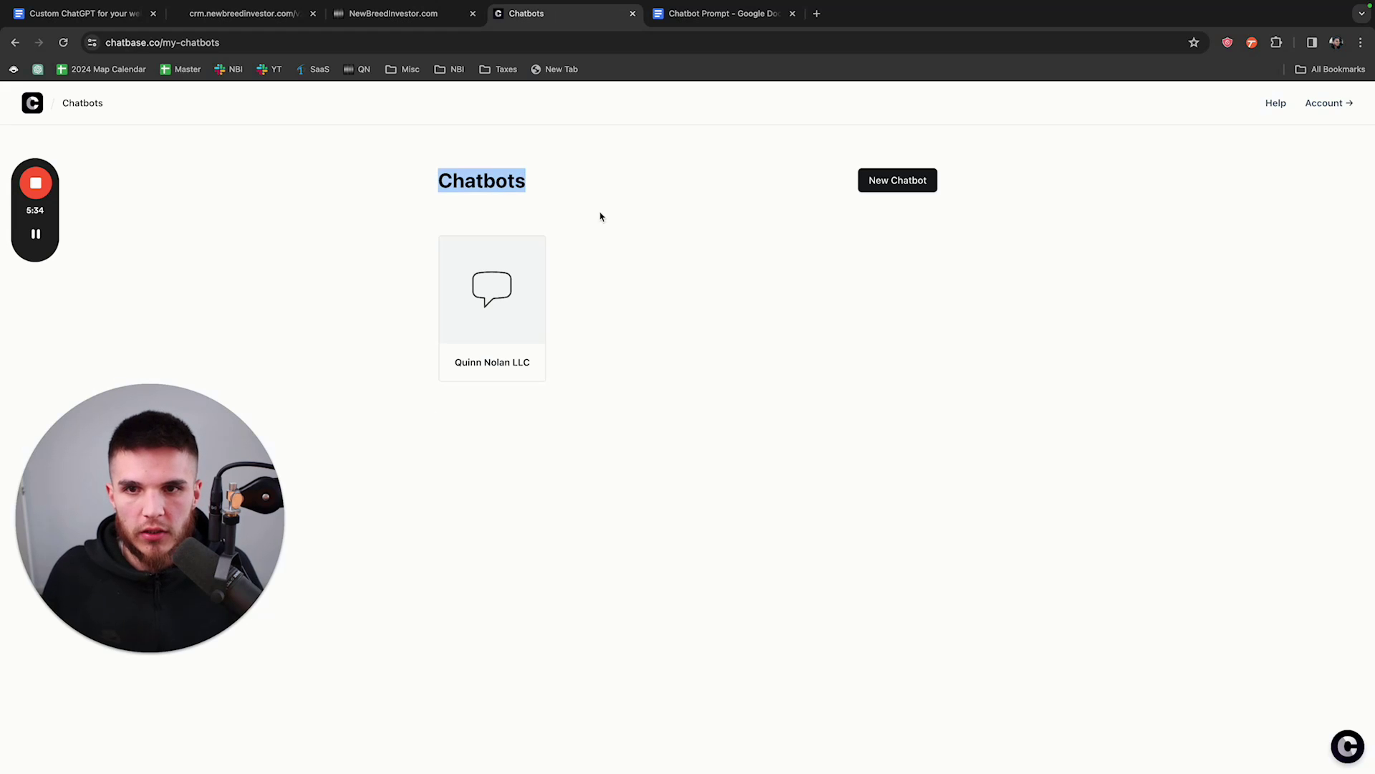
left_click(609, 219)
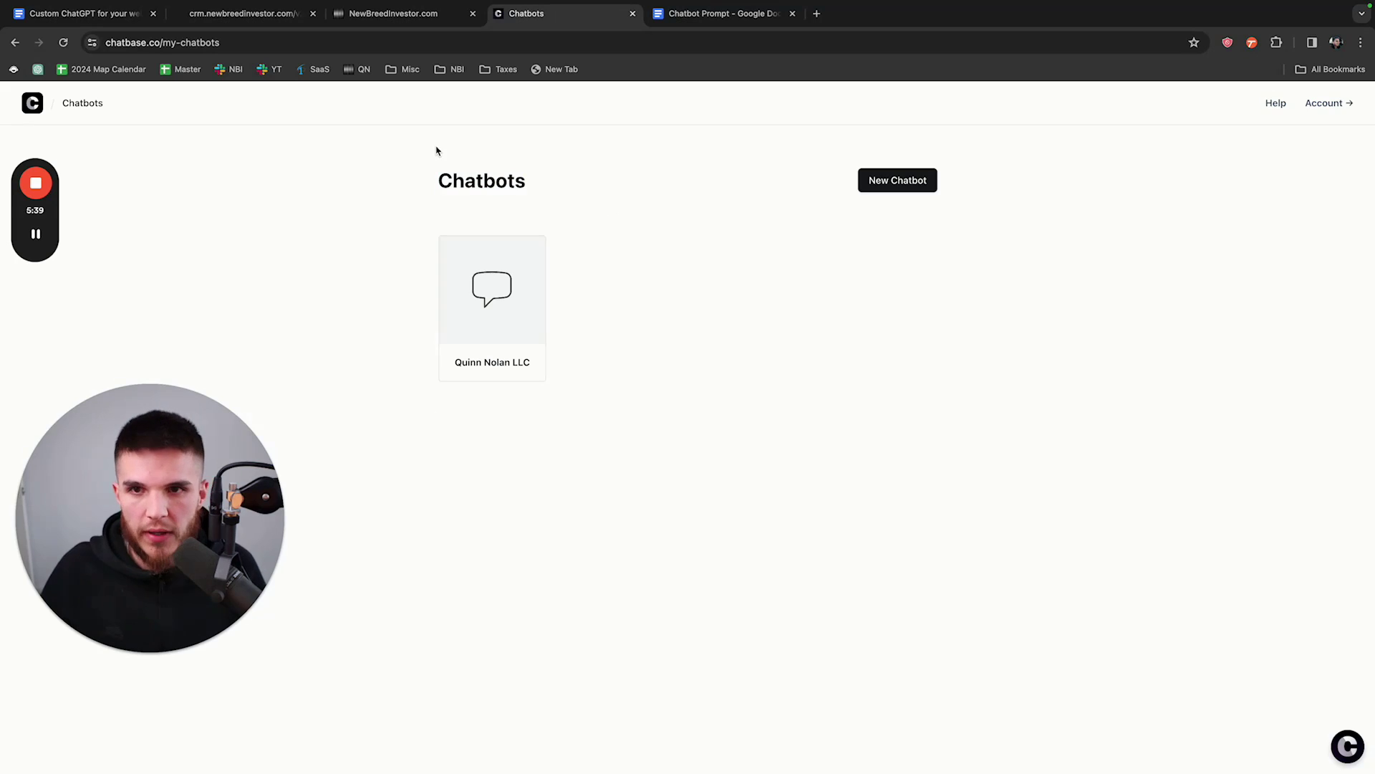
left_click(897, 182)
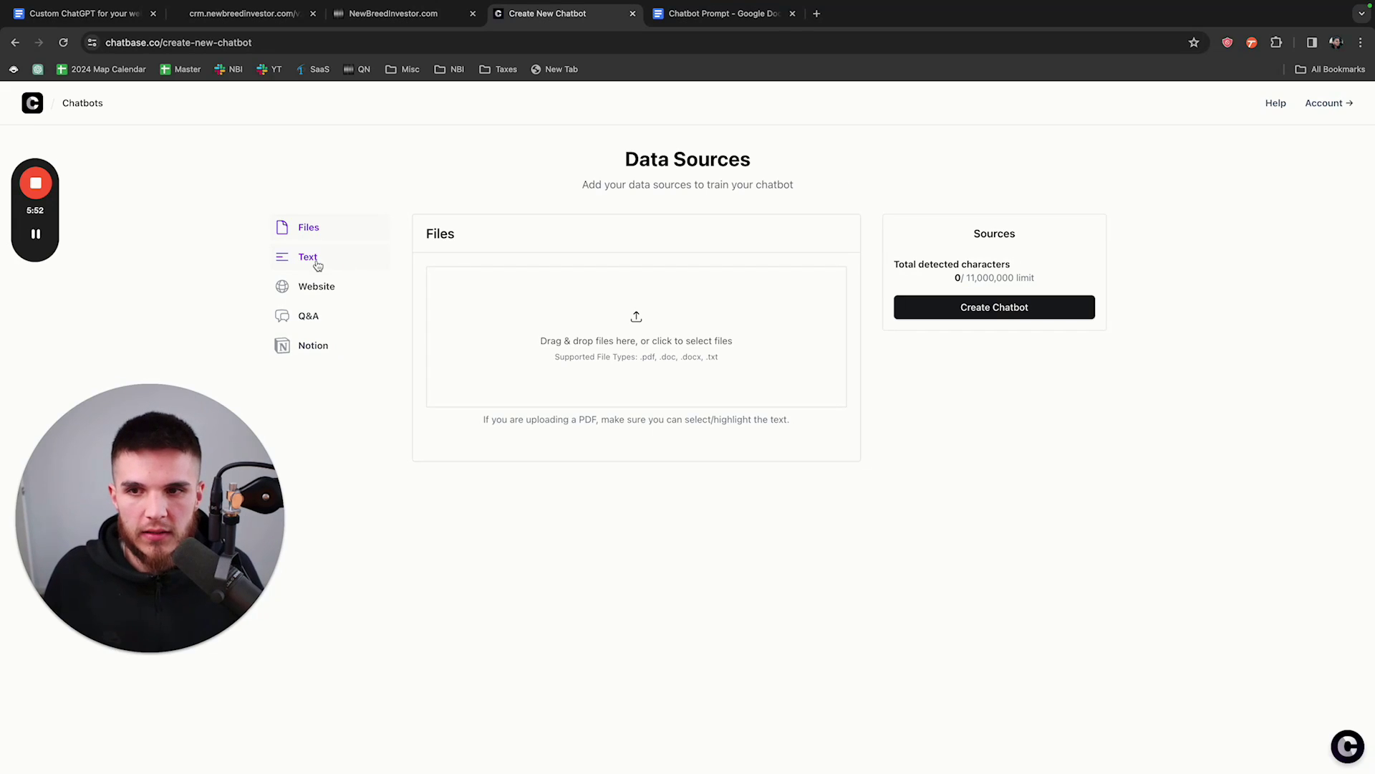
left_click(340, 262)
left_click(450, 285)
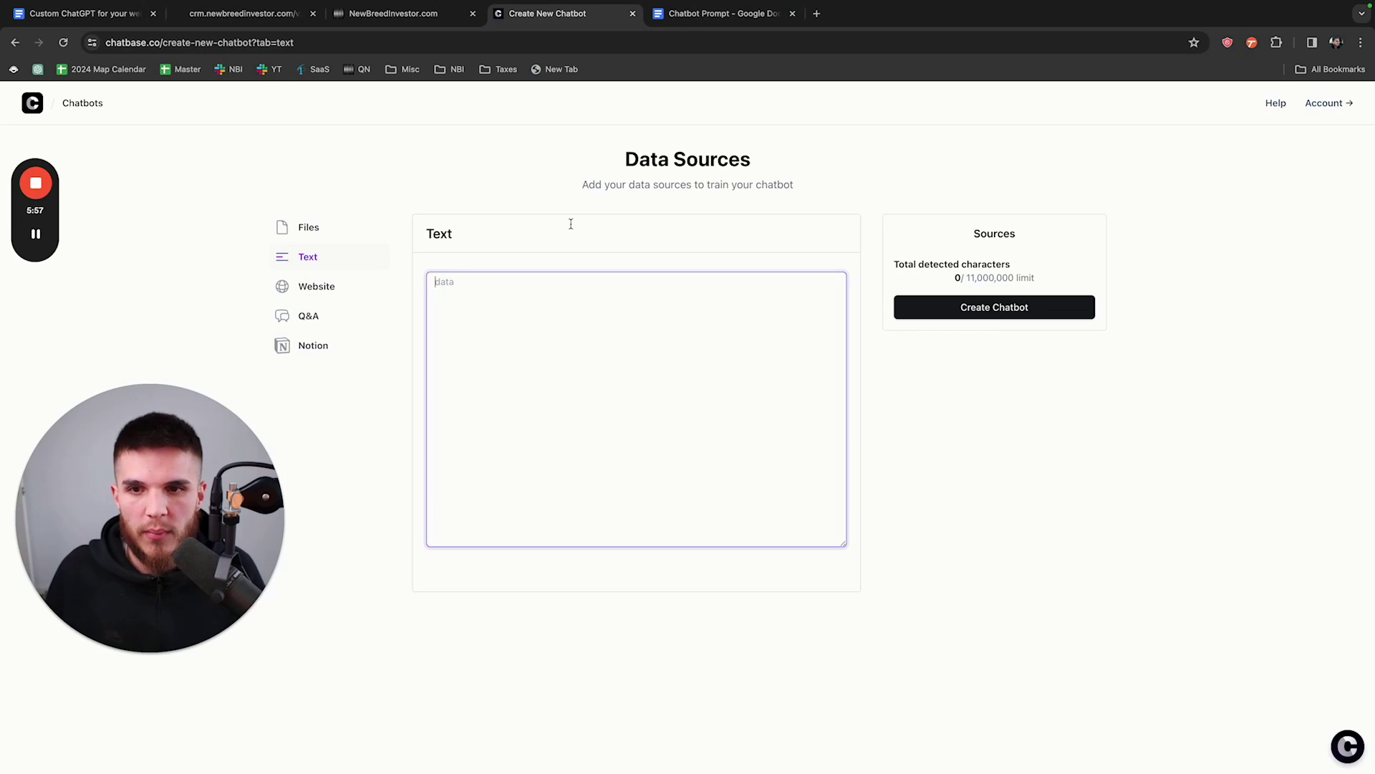
Step: Copy Question 1 ('30 Day Affiliate Trial Link') and Answer 1 from the Chatbot Prompt document
left_click(719, 17)
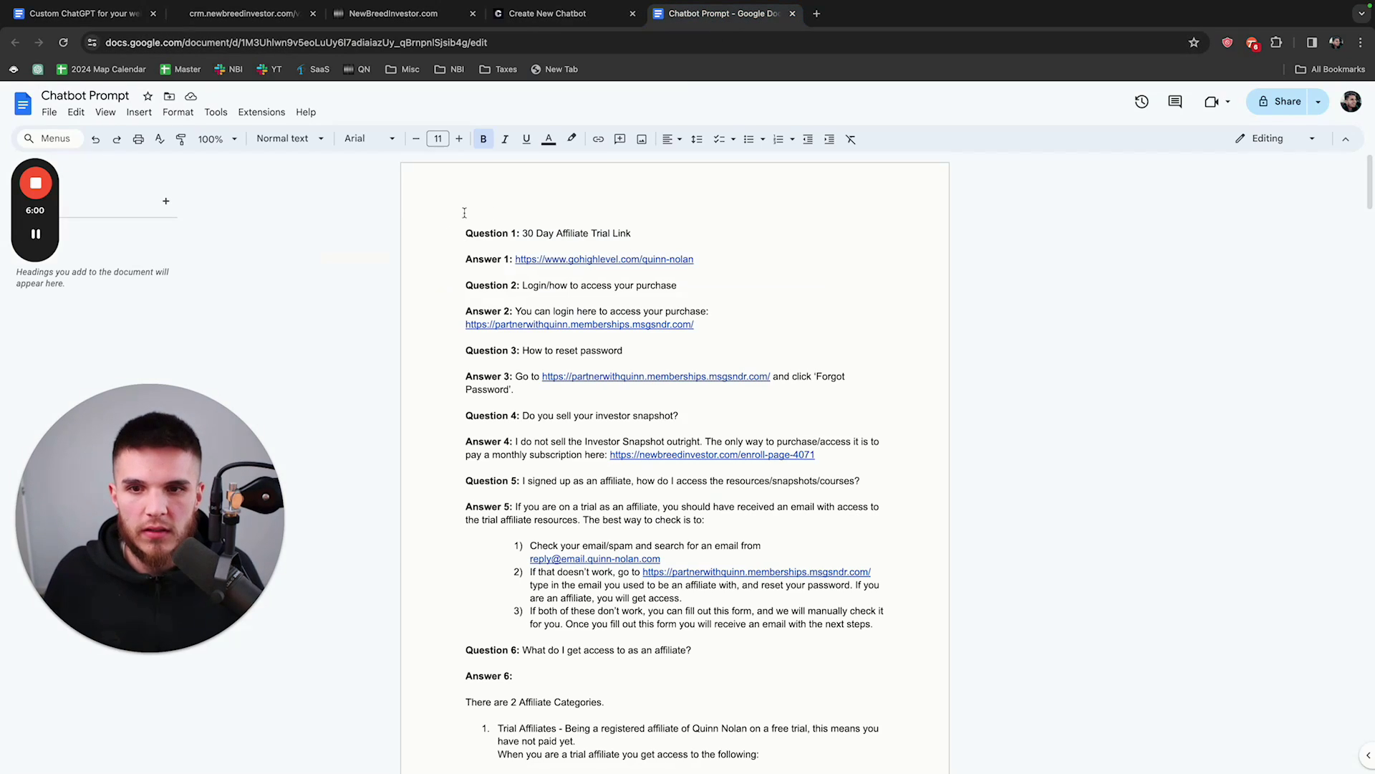
left_click_drag(465, 233, 520, 227)
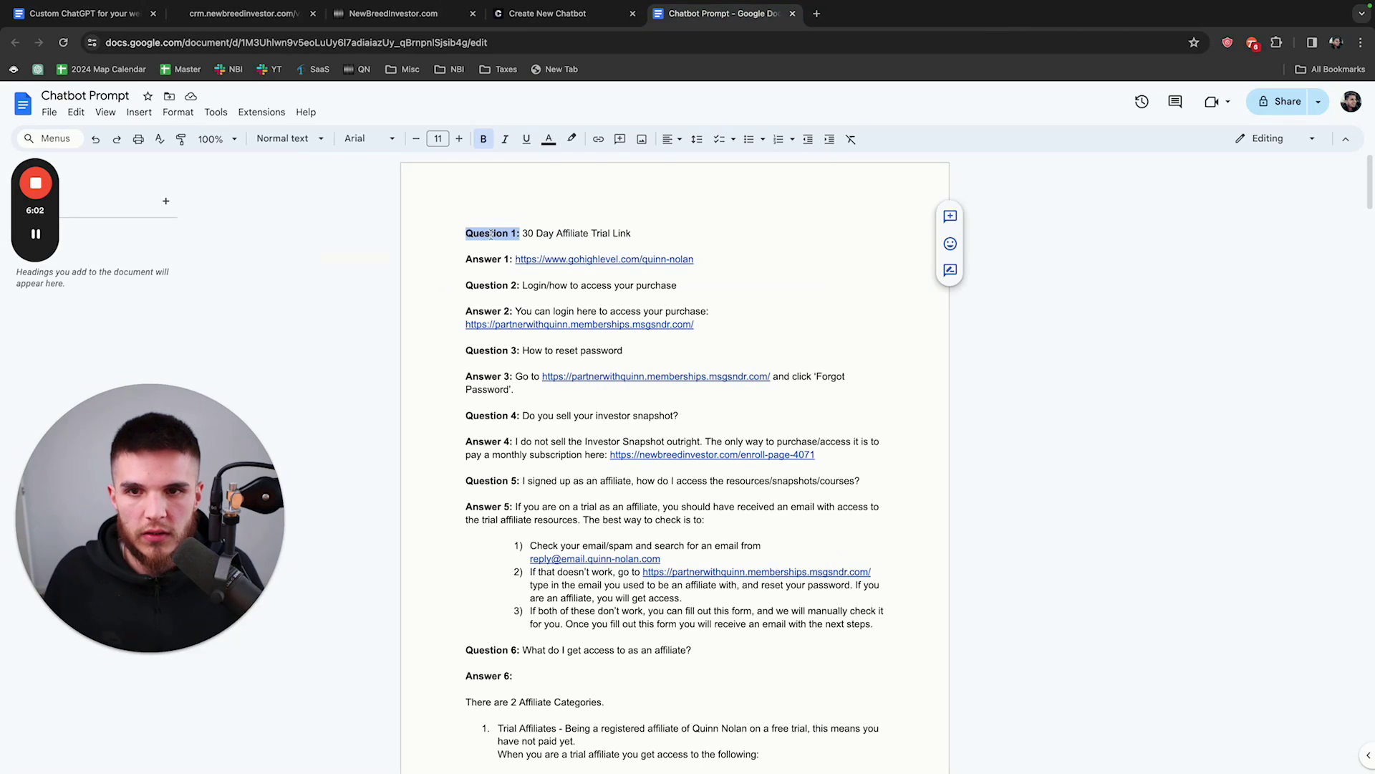
left_click(519, 235)
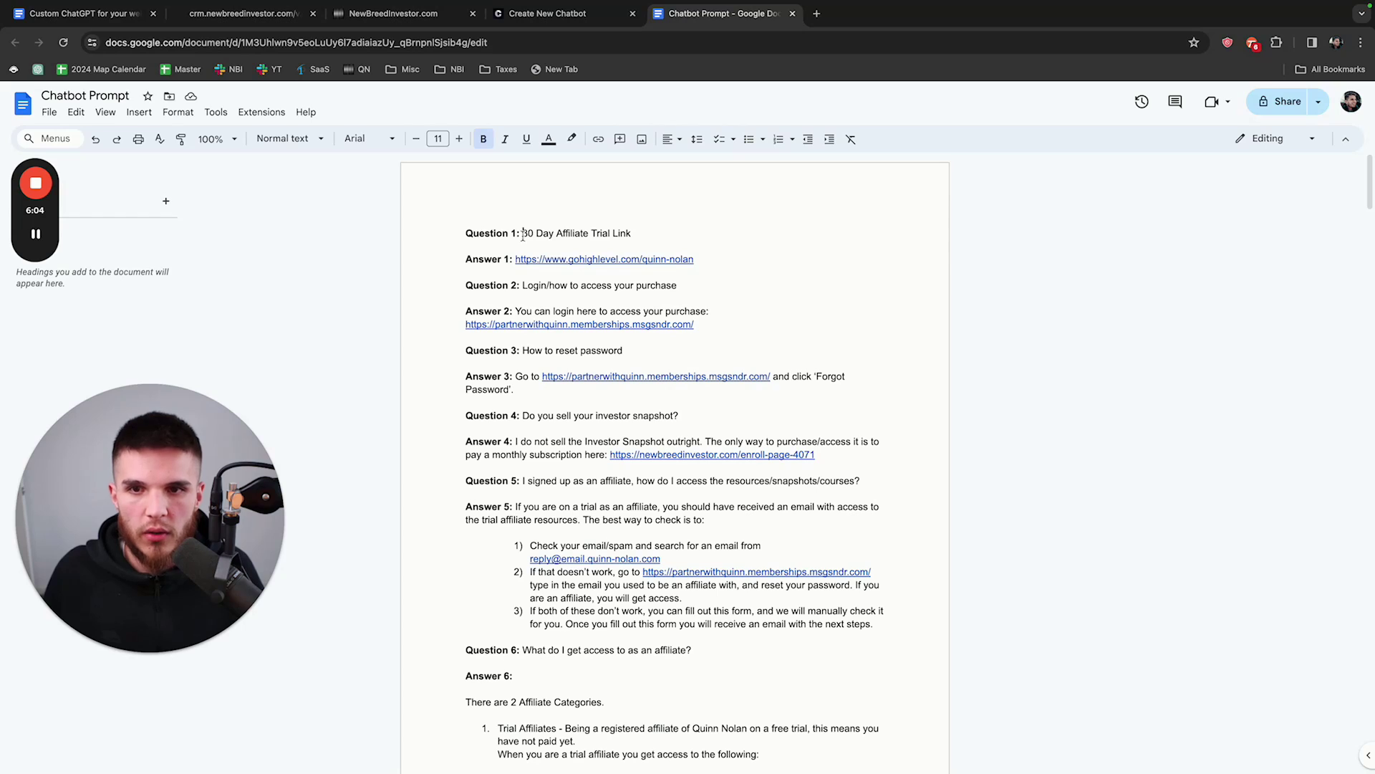
left_click_drag(522, 235, 629, 232)
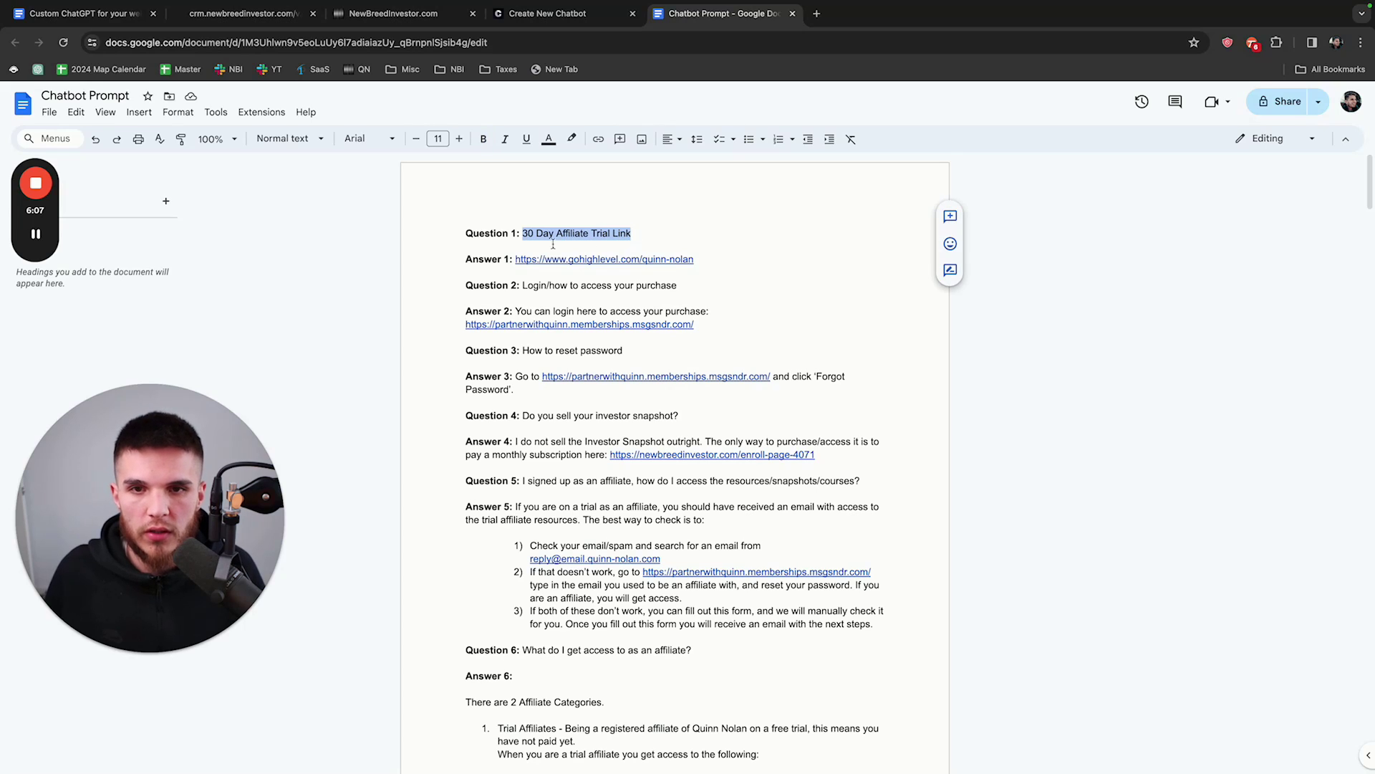
left_click_drag(466, 258, 651, 259)
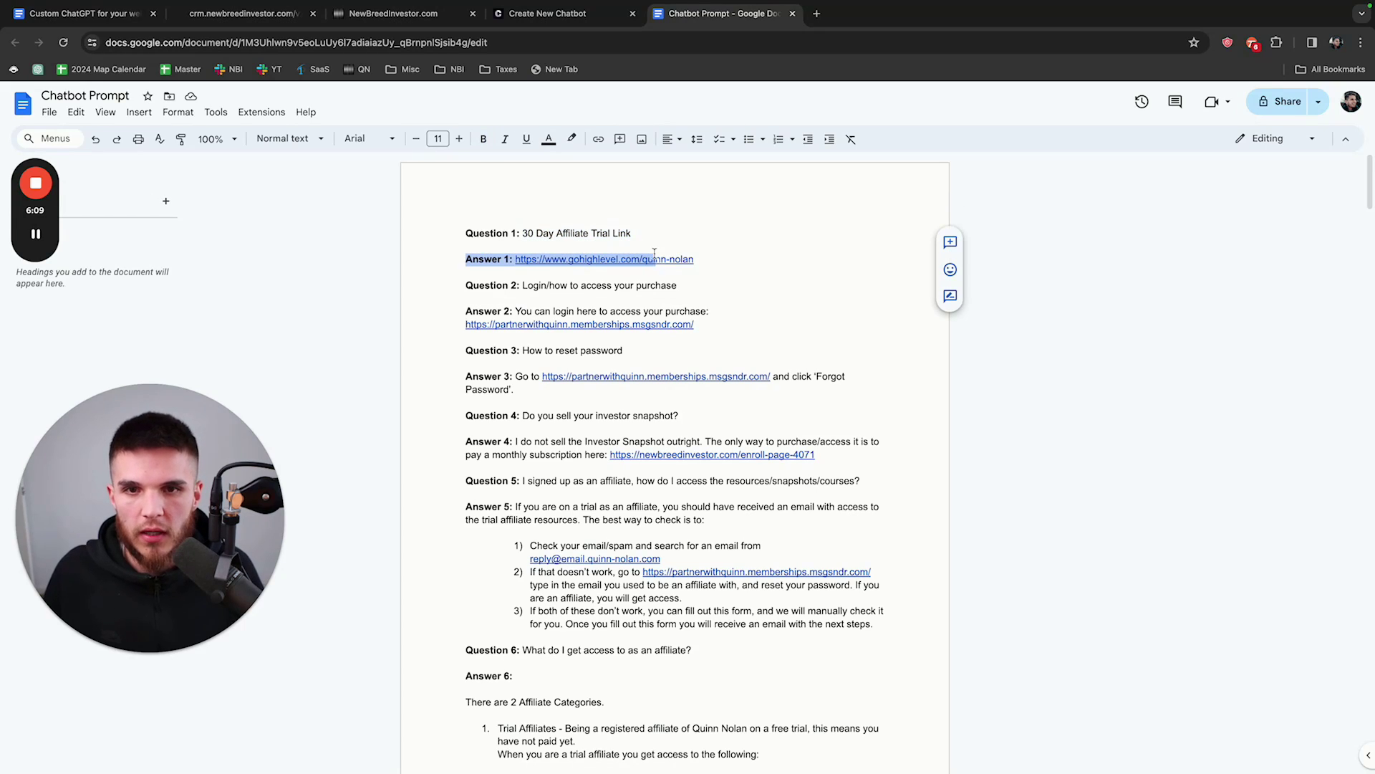
left_click(516, 258)
left_click_drag(515, 258, 466, 258)
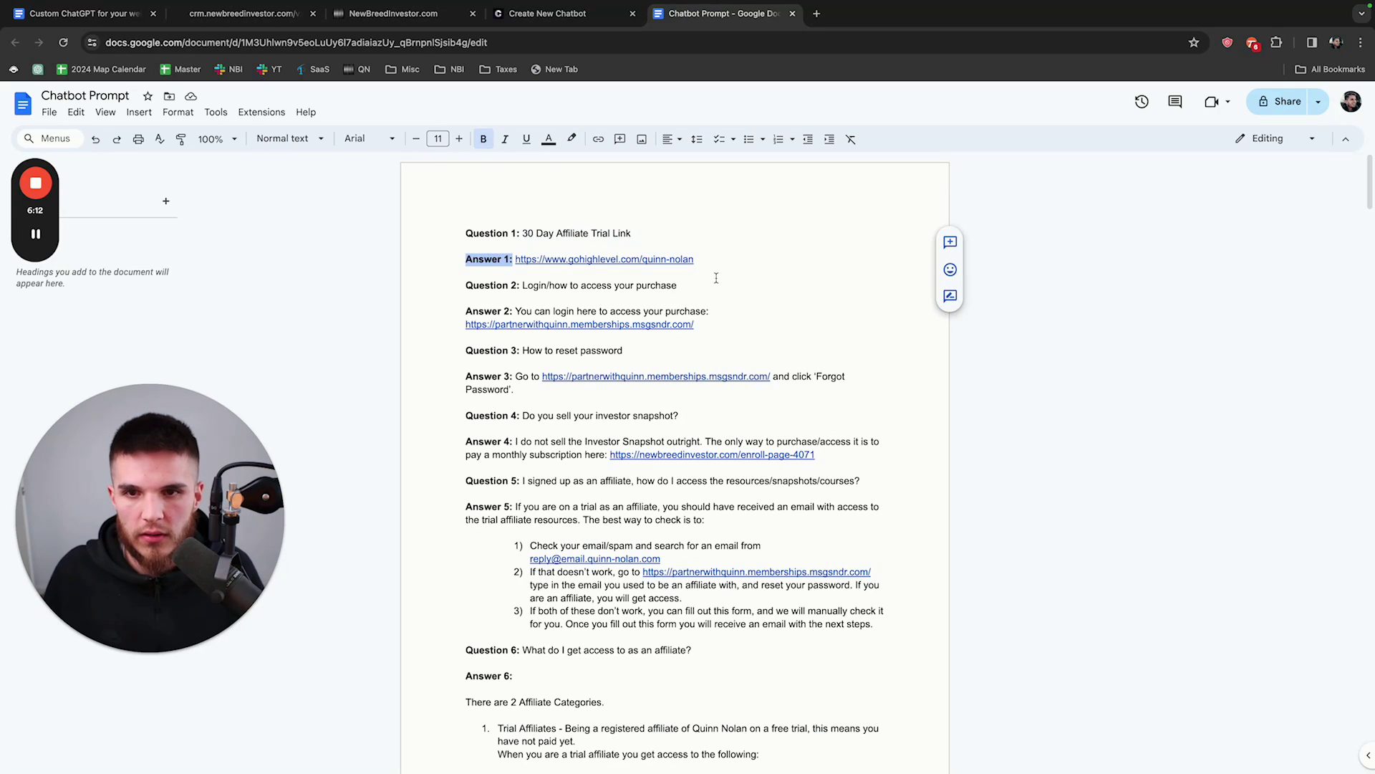
left_click_drag(702, 257, 462, 230)
key("super+c")
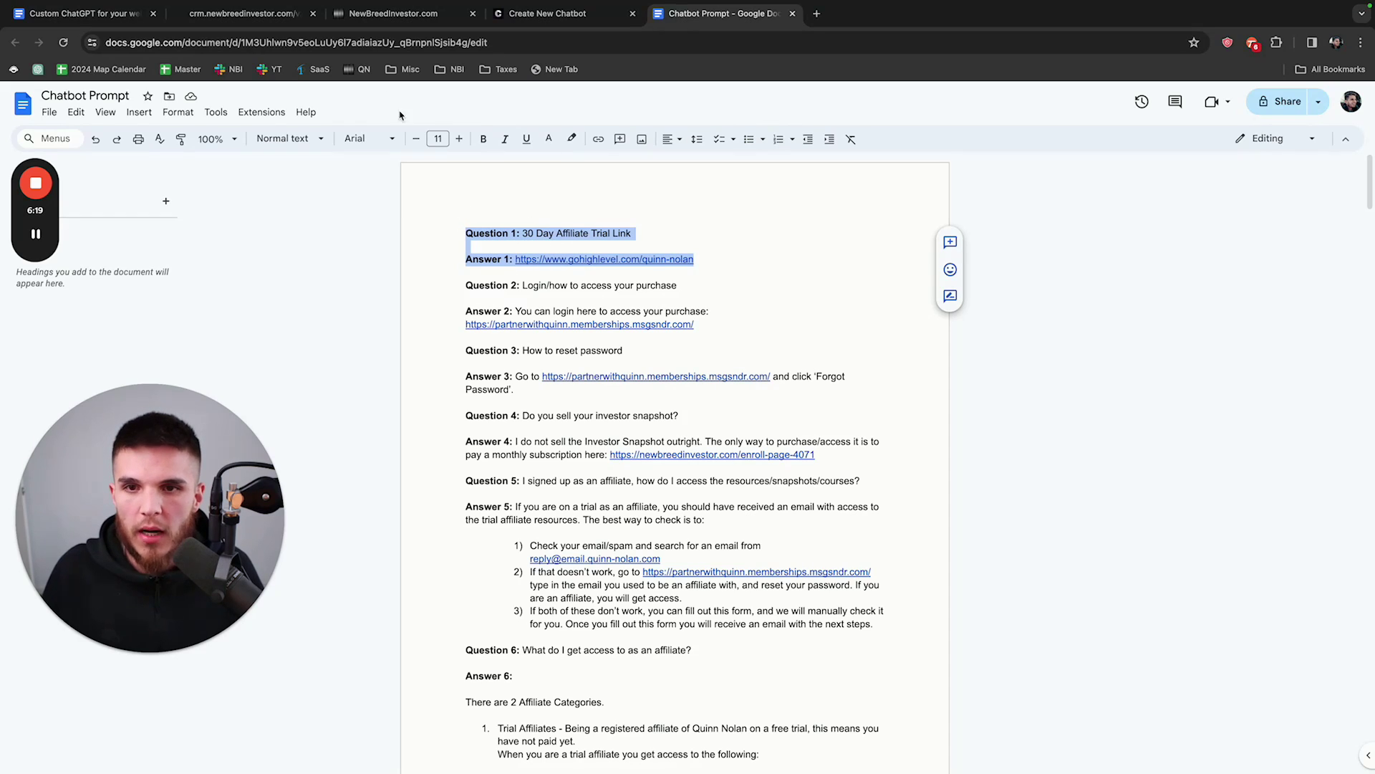
left_click(539, 17)
Step: Paste Question 1 and Answer 1 into the Text box and attempt Create Chatbot
key("super+v")
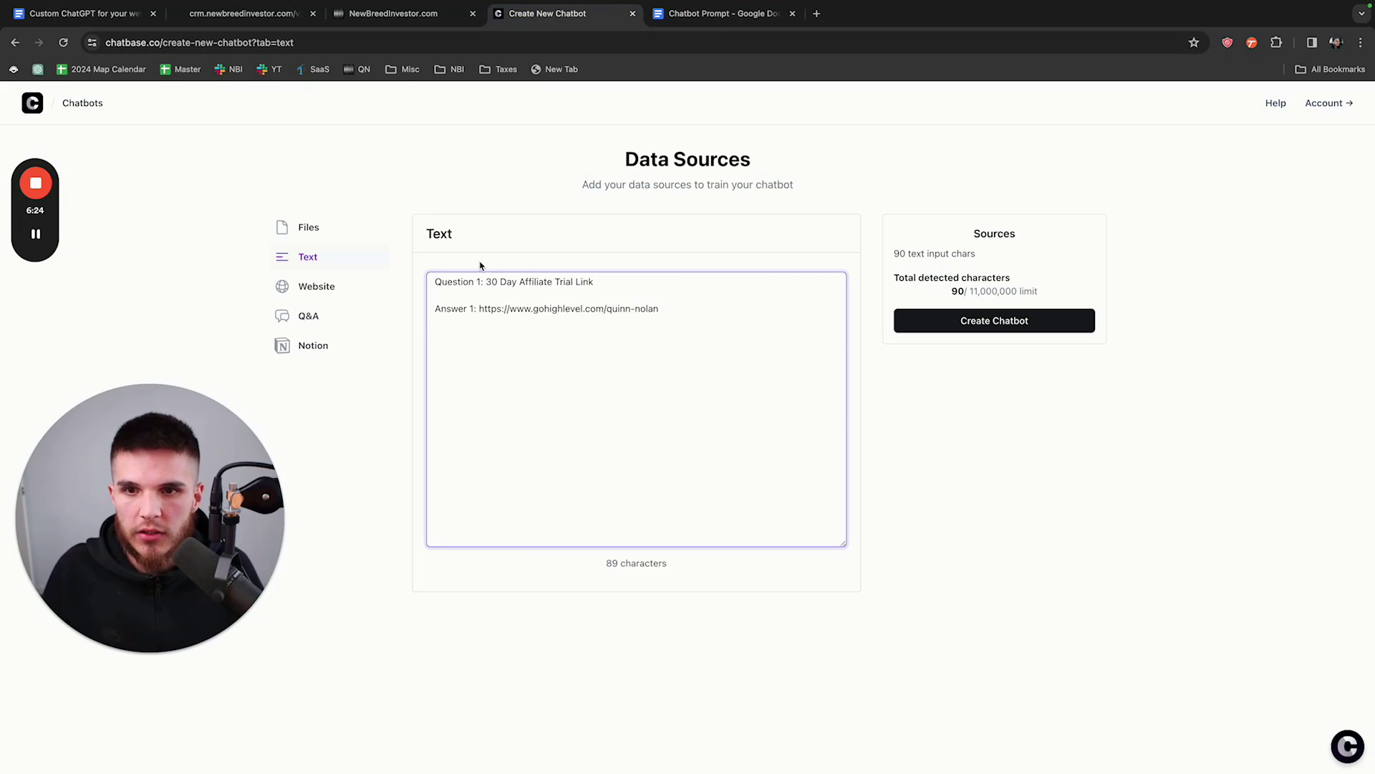
left_click_drag(428, 234, 457, 237)
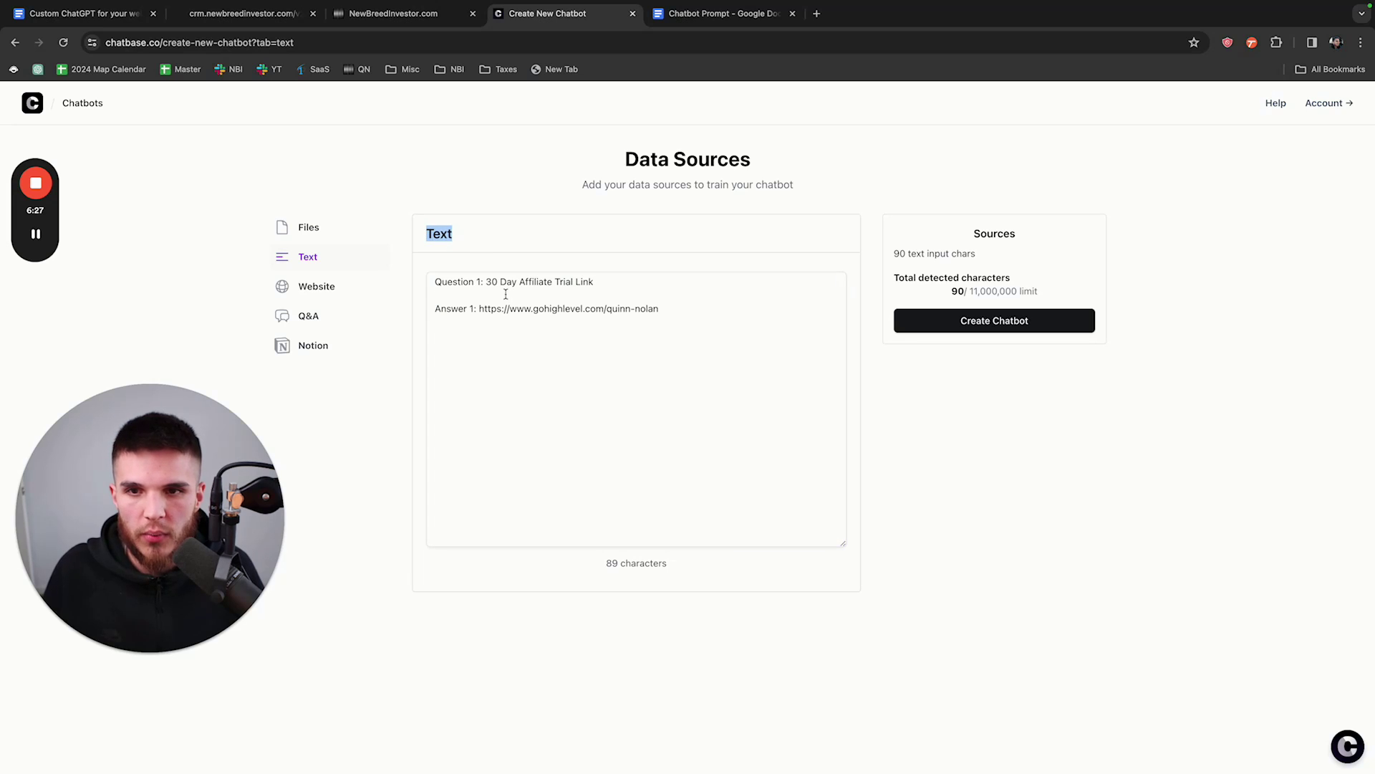
left_click(975, 324)
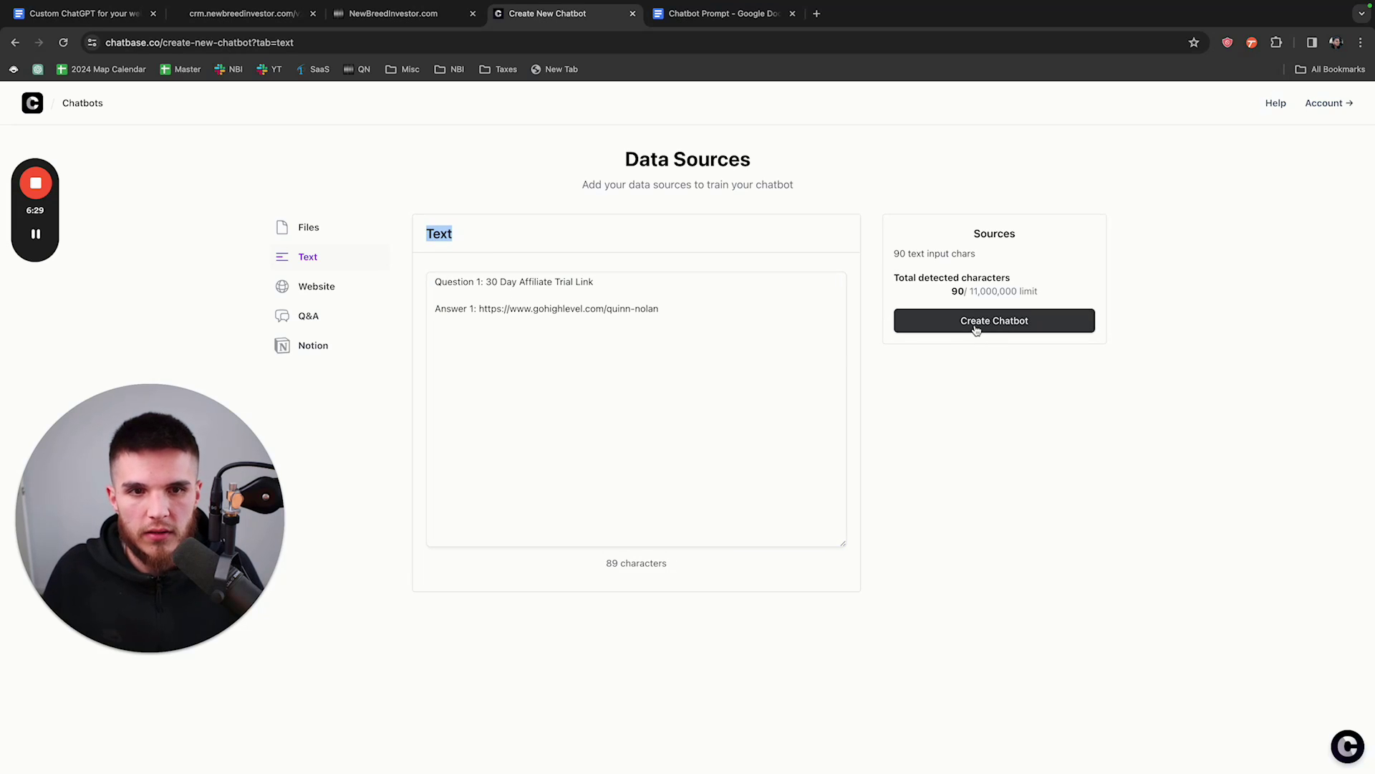
left_click(667, 313)
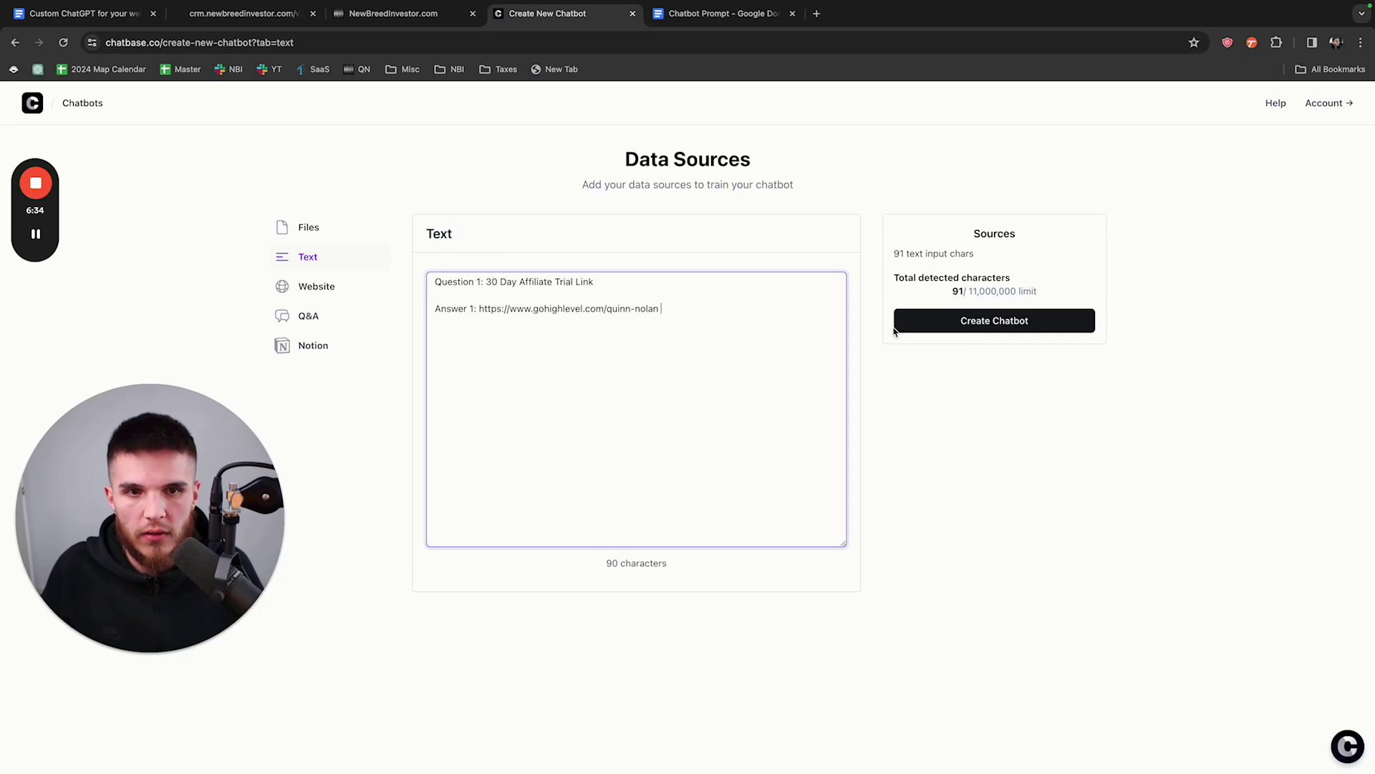
left_click(936, 325)
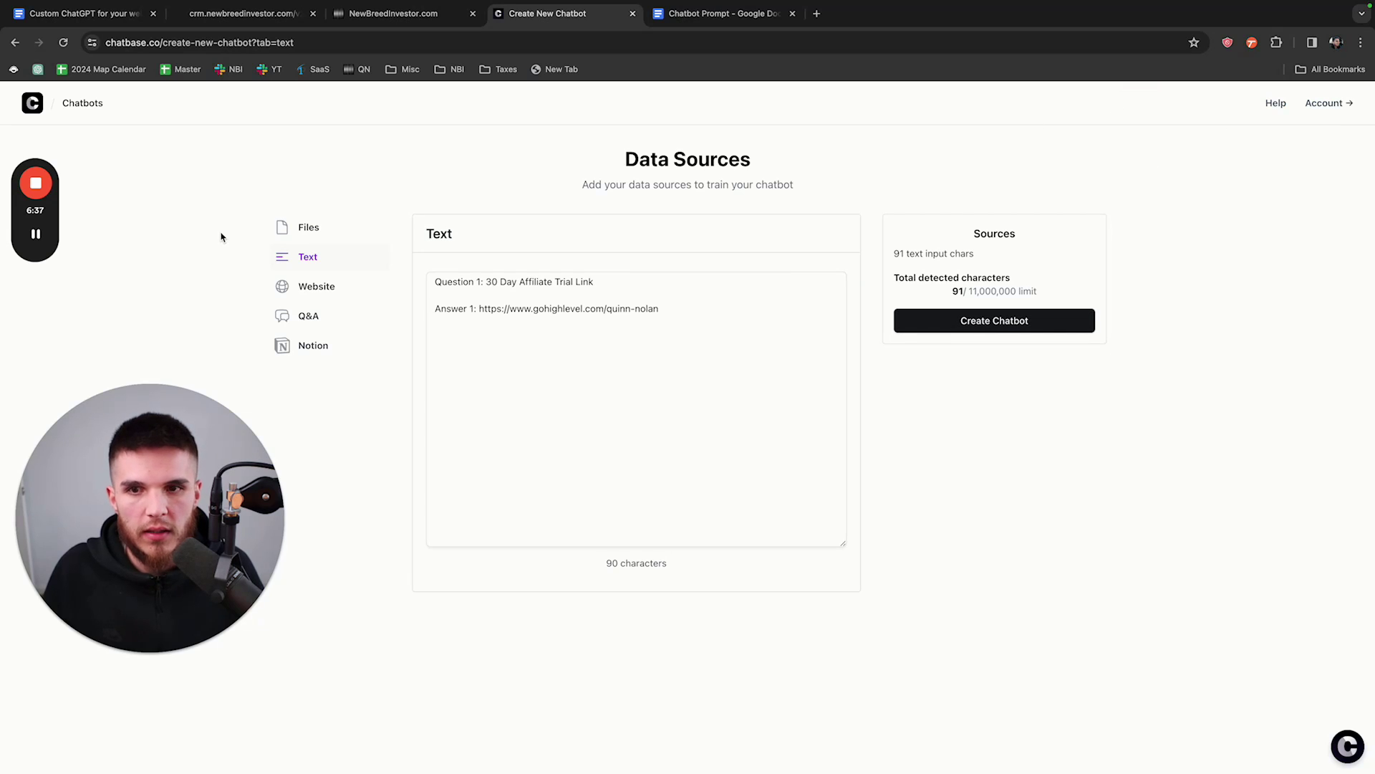
Step: Paste the full five-question Q&A list into the Text box and create the chatbot
key("ctrl+v")
scroll(459, 362, "up", 5)
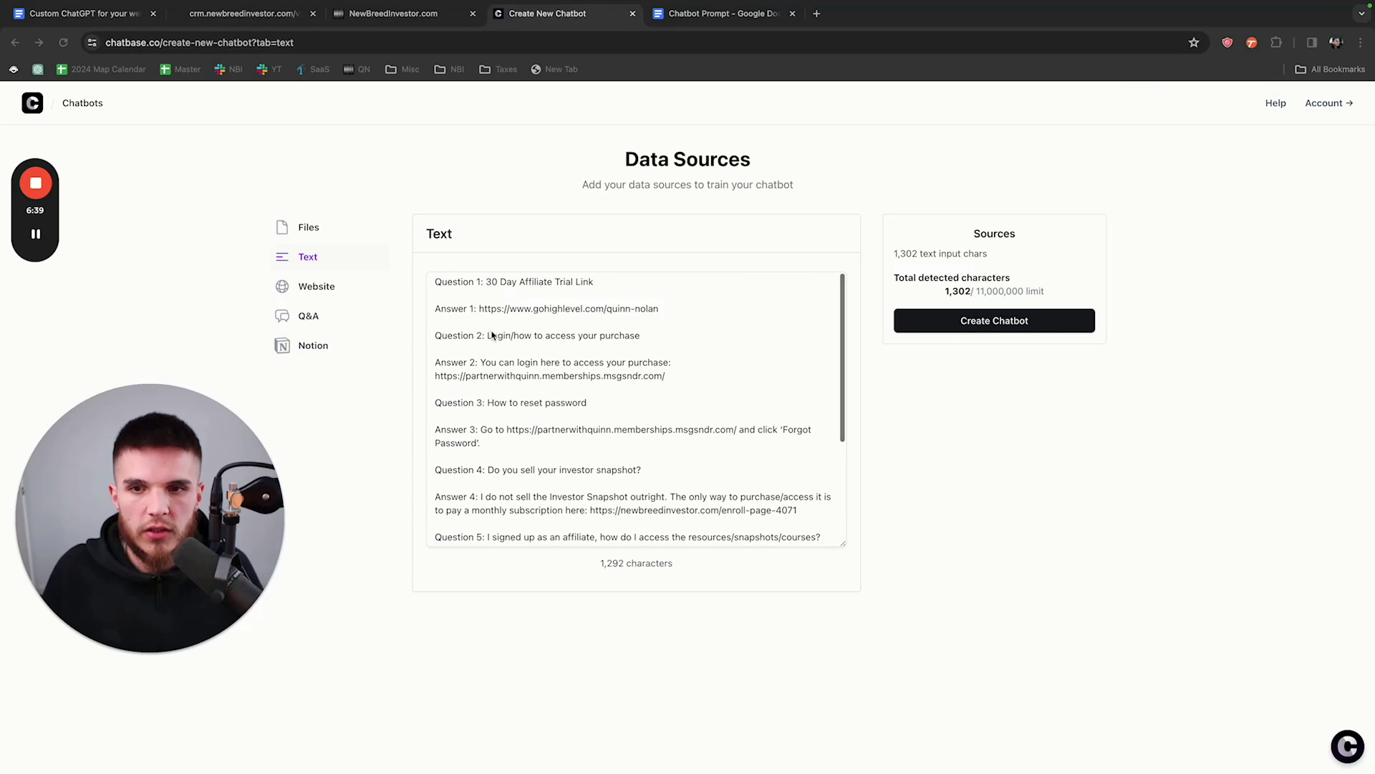
scroll(500, 421, "down", 3)
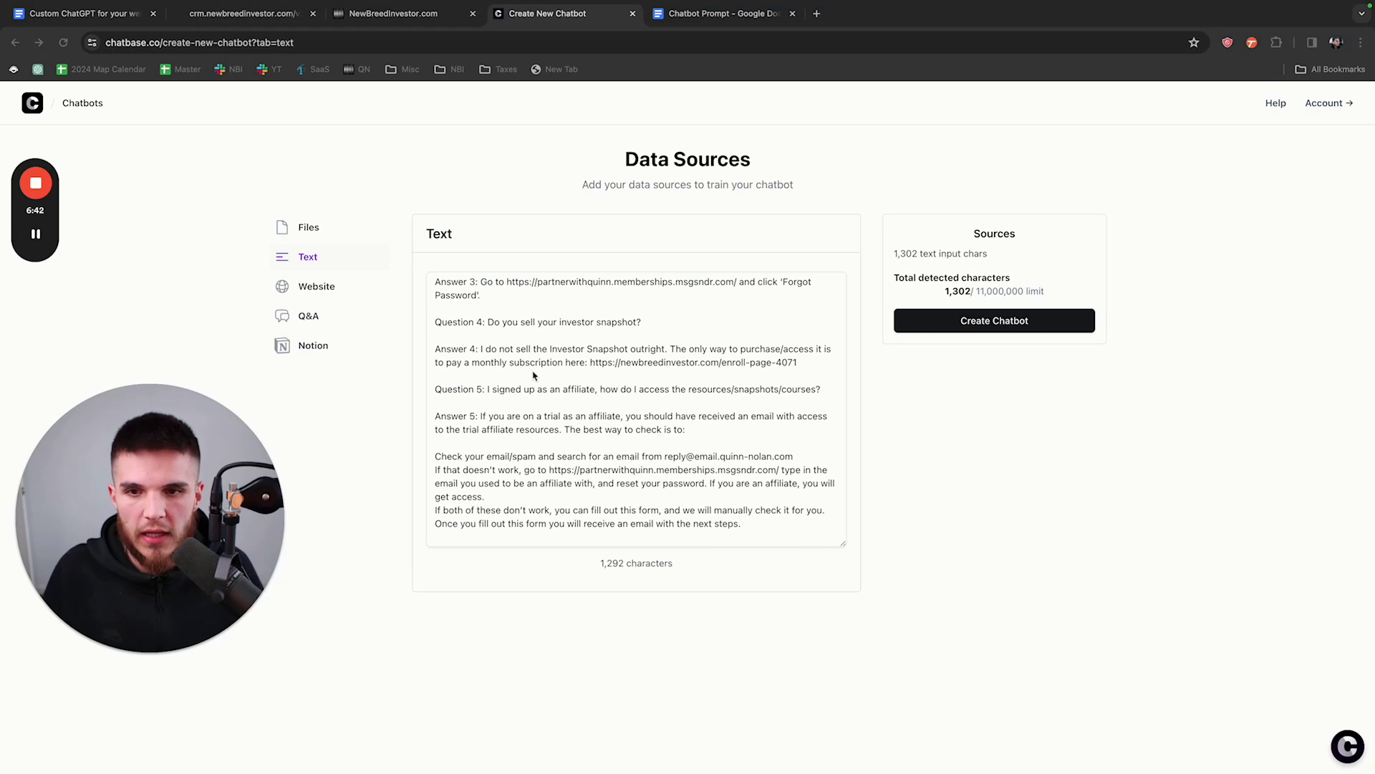
left_click(957, 326)
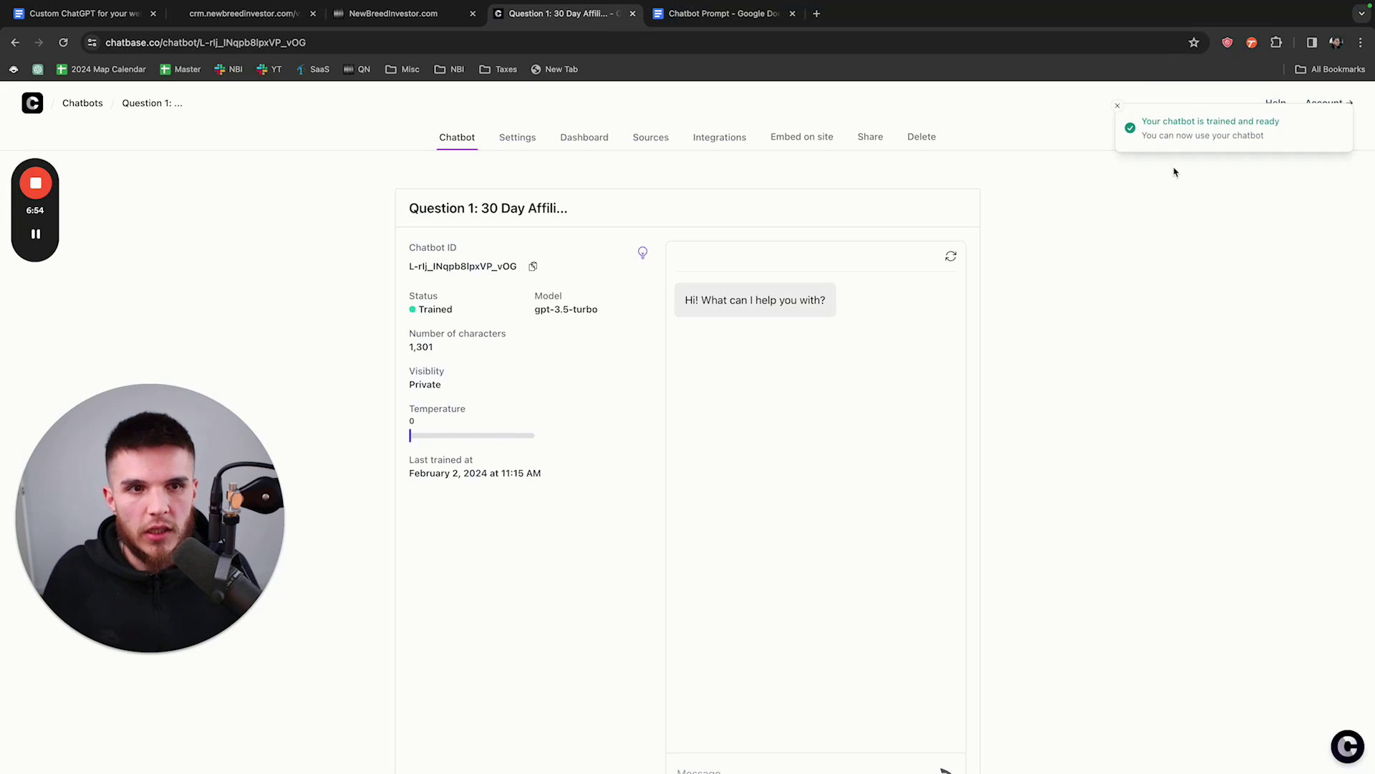
Step: Dismiss the ready notice and review the gpt-3.5-turbo model and temperature 0
left_click(1118, 104)
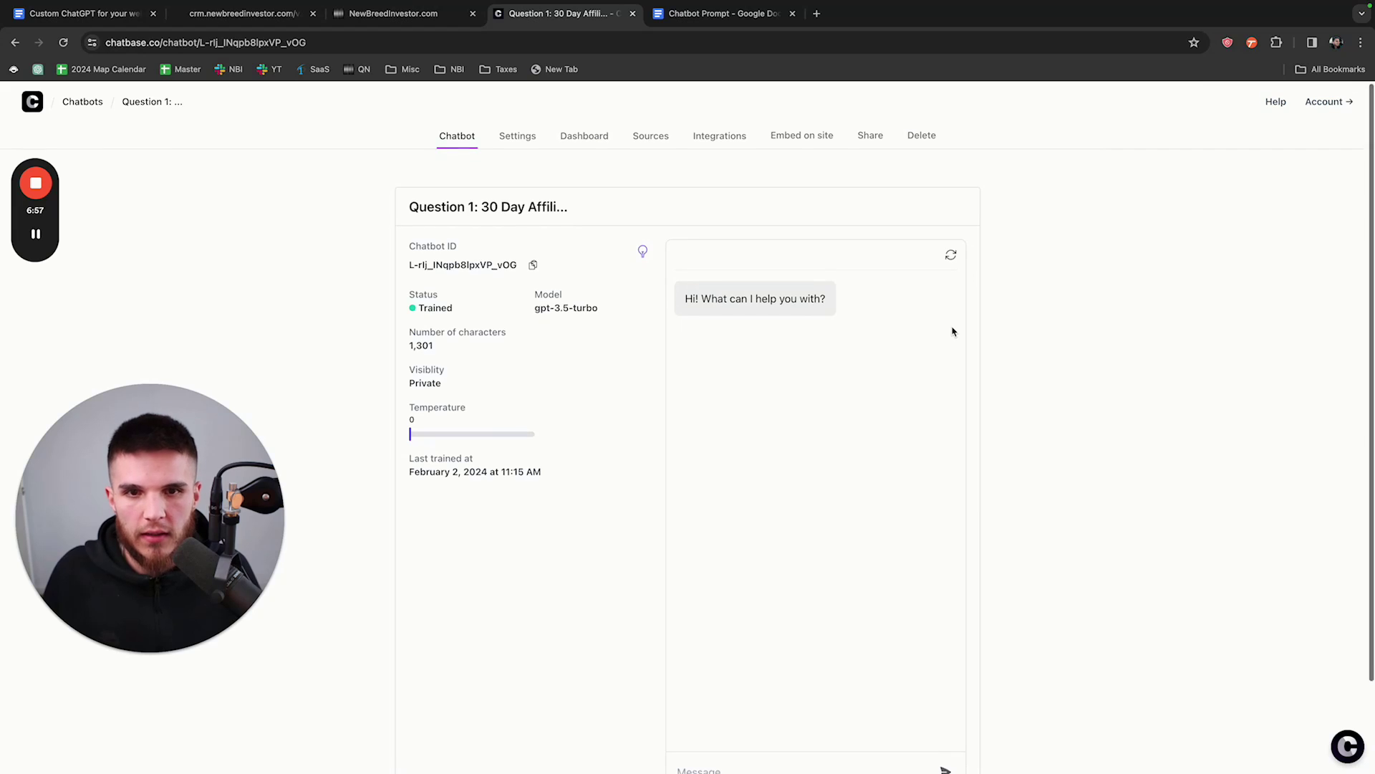
scroll(953, 331, "down", 2)
scroll(953, 331, "up", 2)
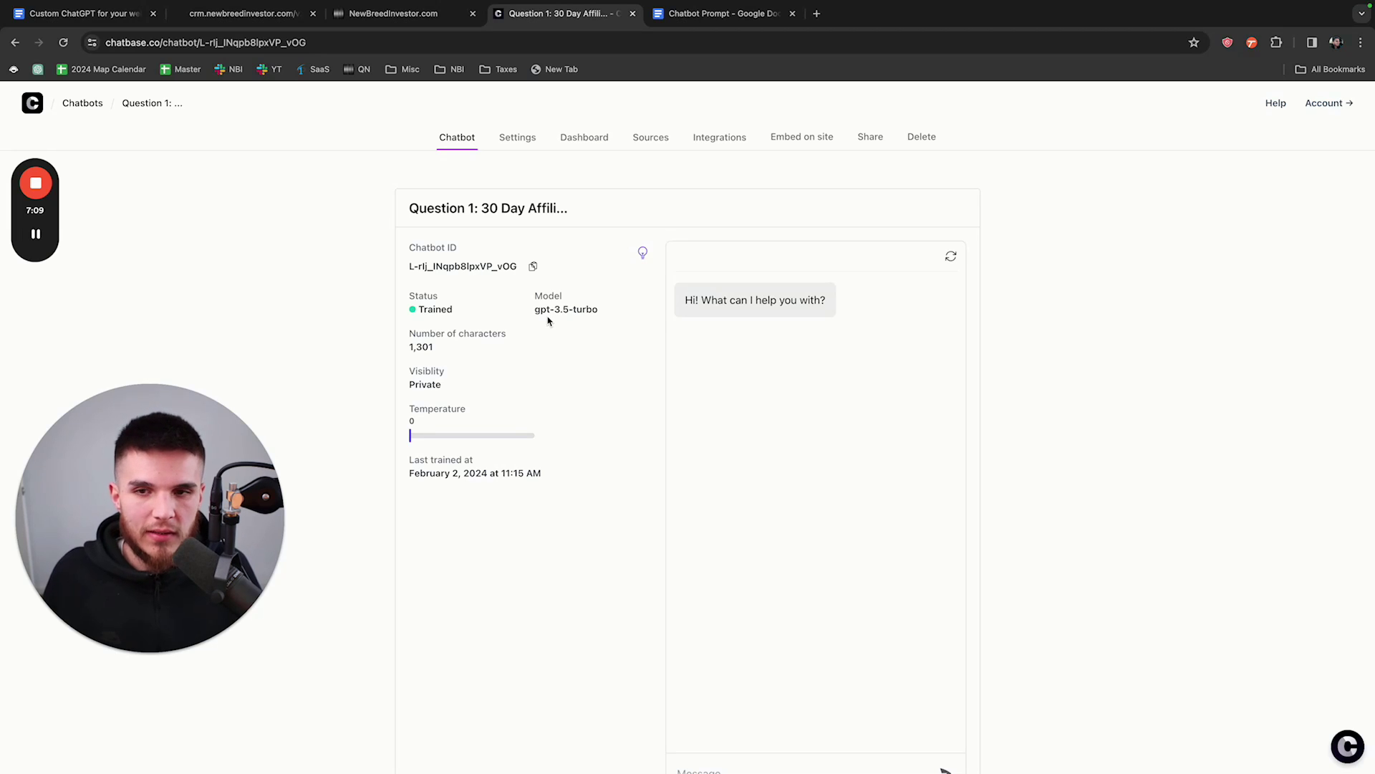
left_click_drag(535, 312, 602, 313)
left_click(601, 315)
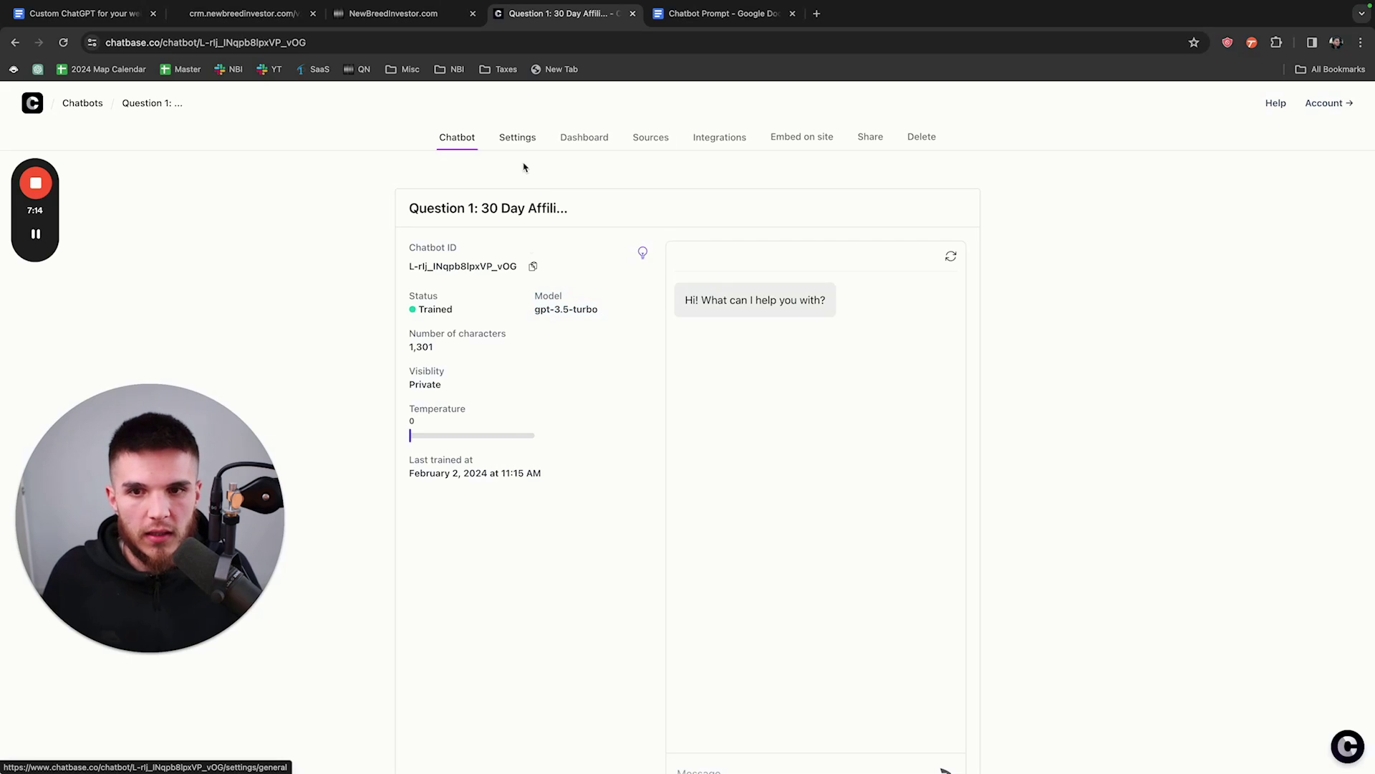
left_click_drag(535, 310, 603, 313)
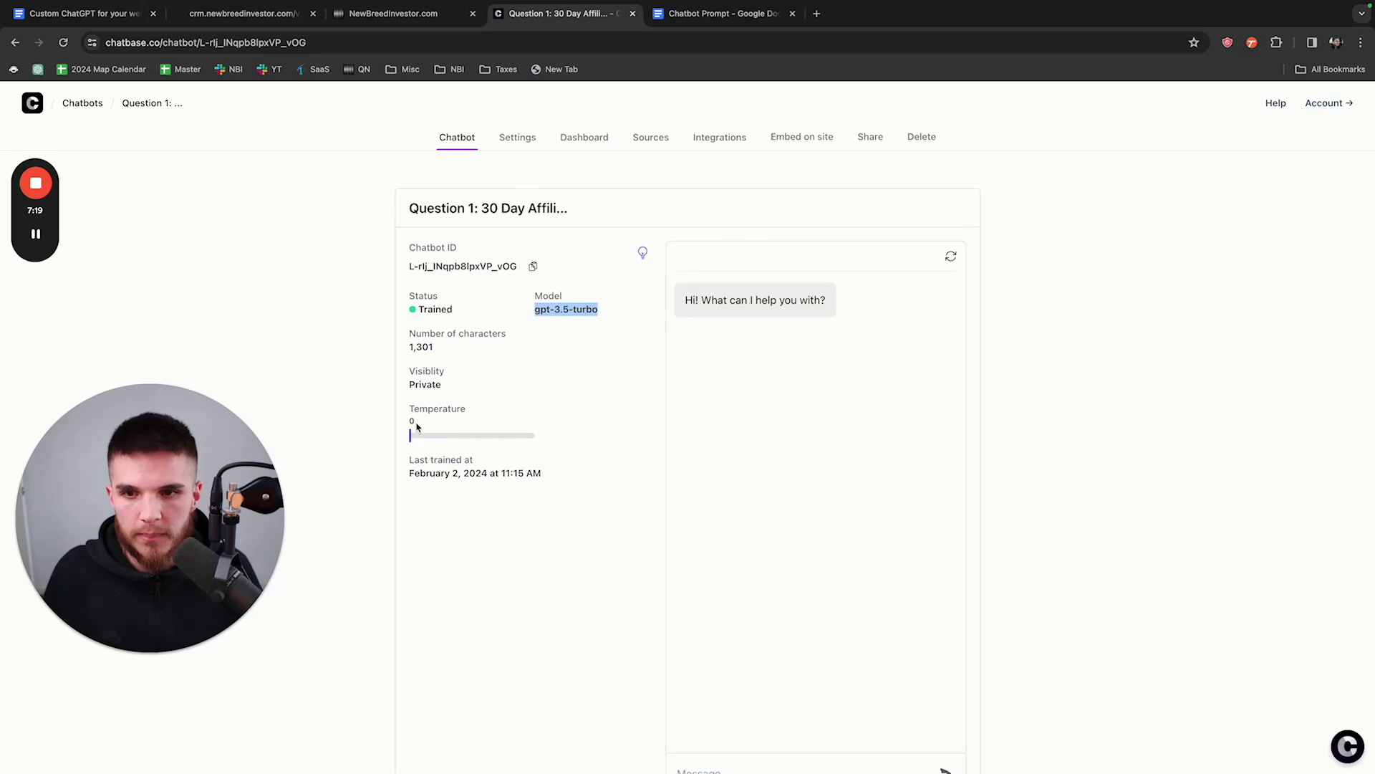
left_click_drag(411, 422, 419, 425)
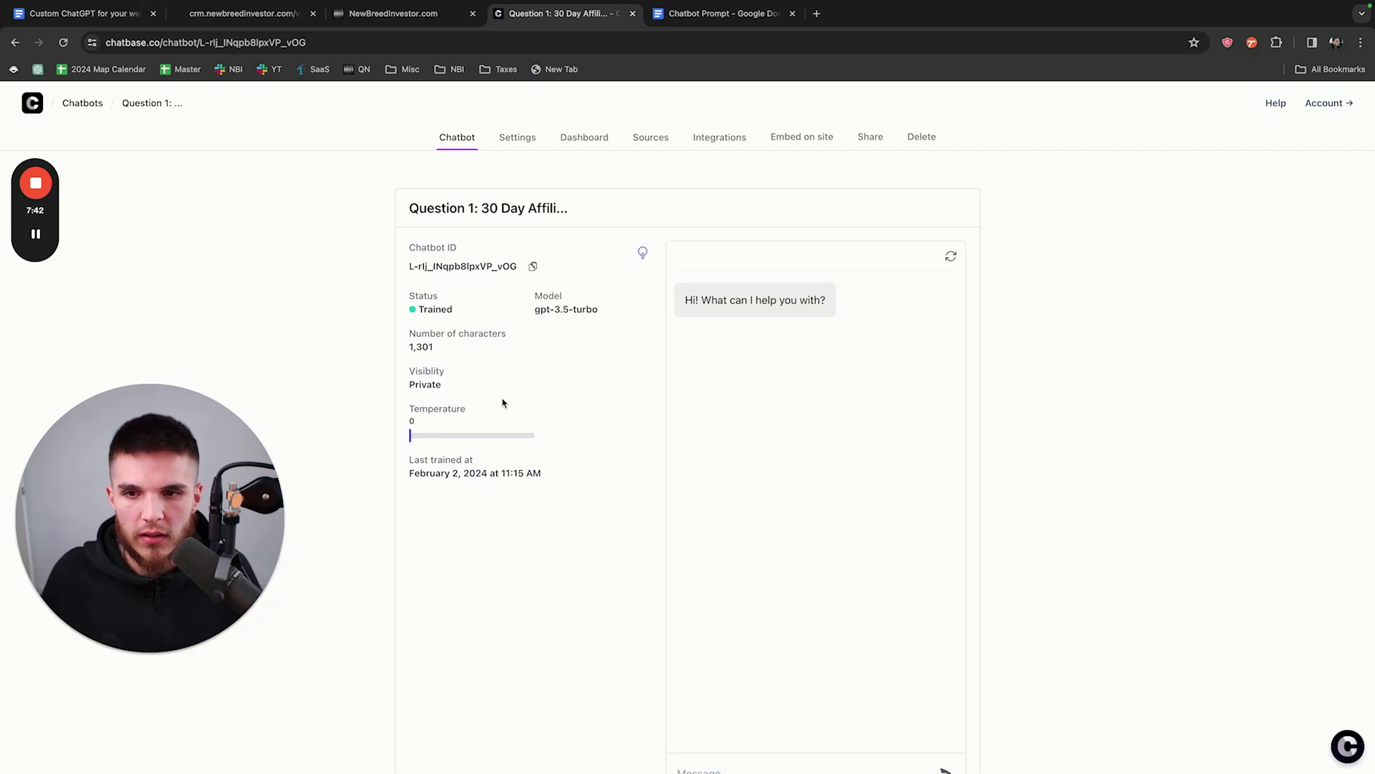
Step: In Settings > Model, choose gpt-4, keep temperature at 0, and save
left_click(518, 138)
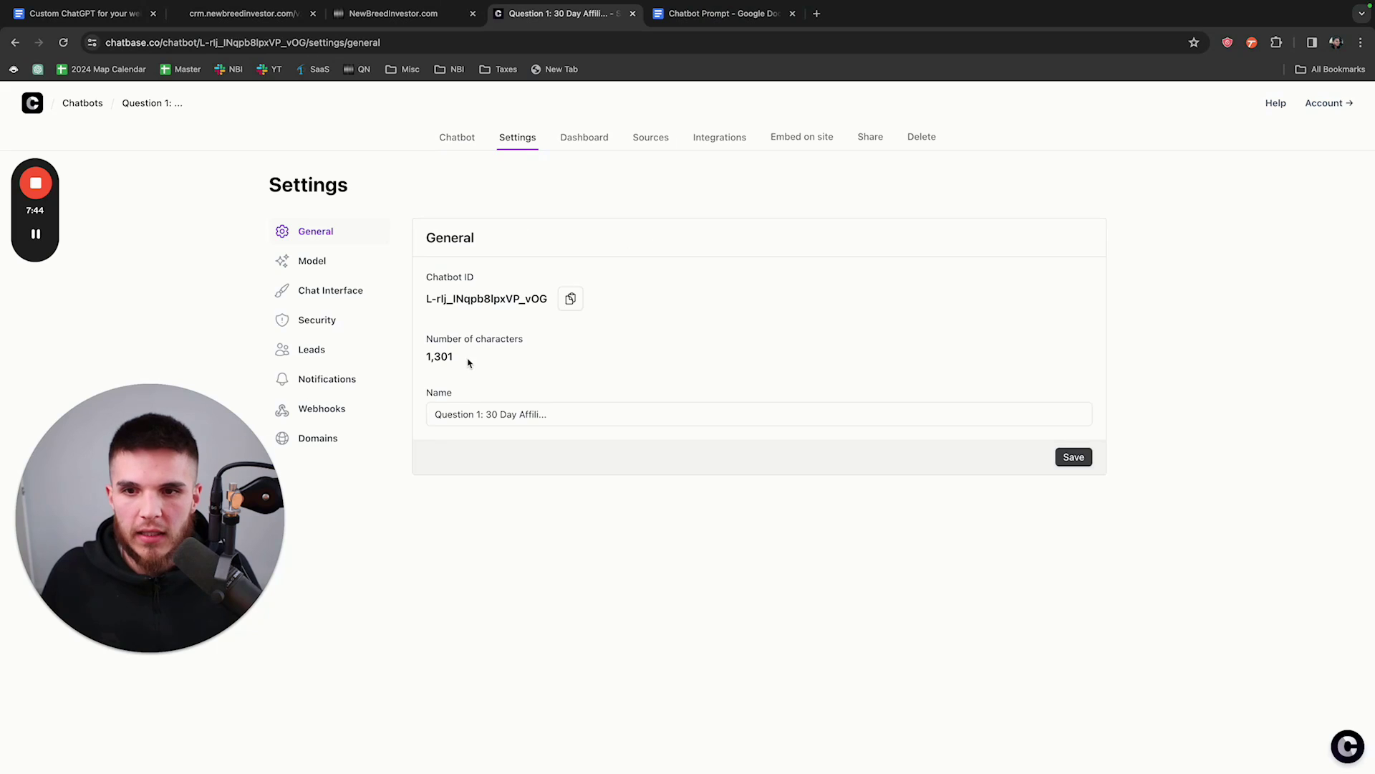
left_click(363, 274)
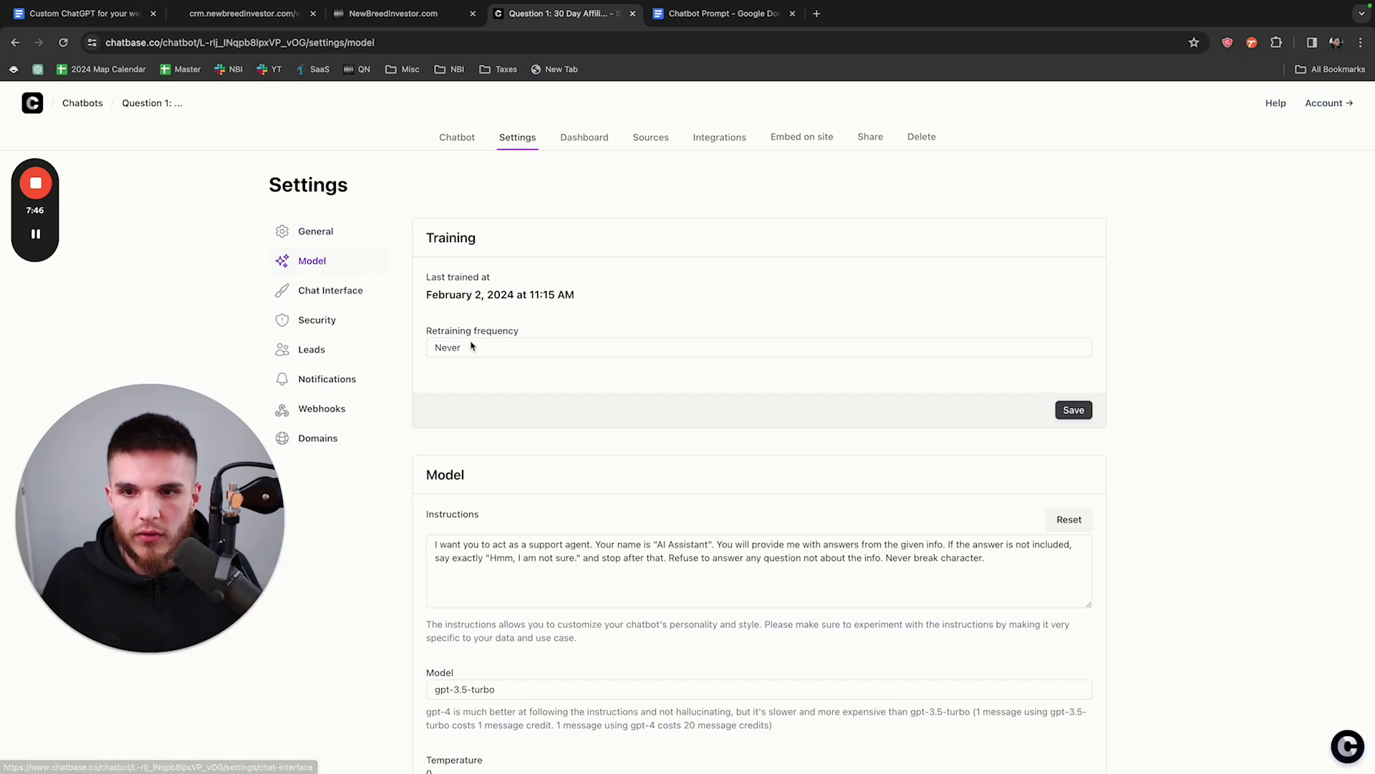
scroll(481, 405, "down", 3)
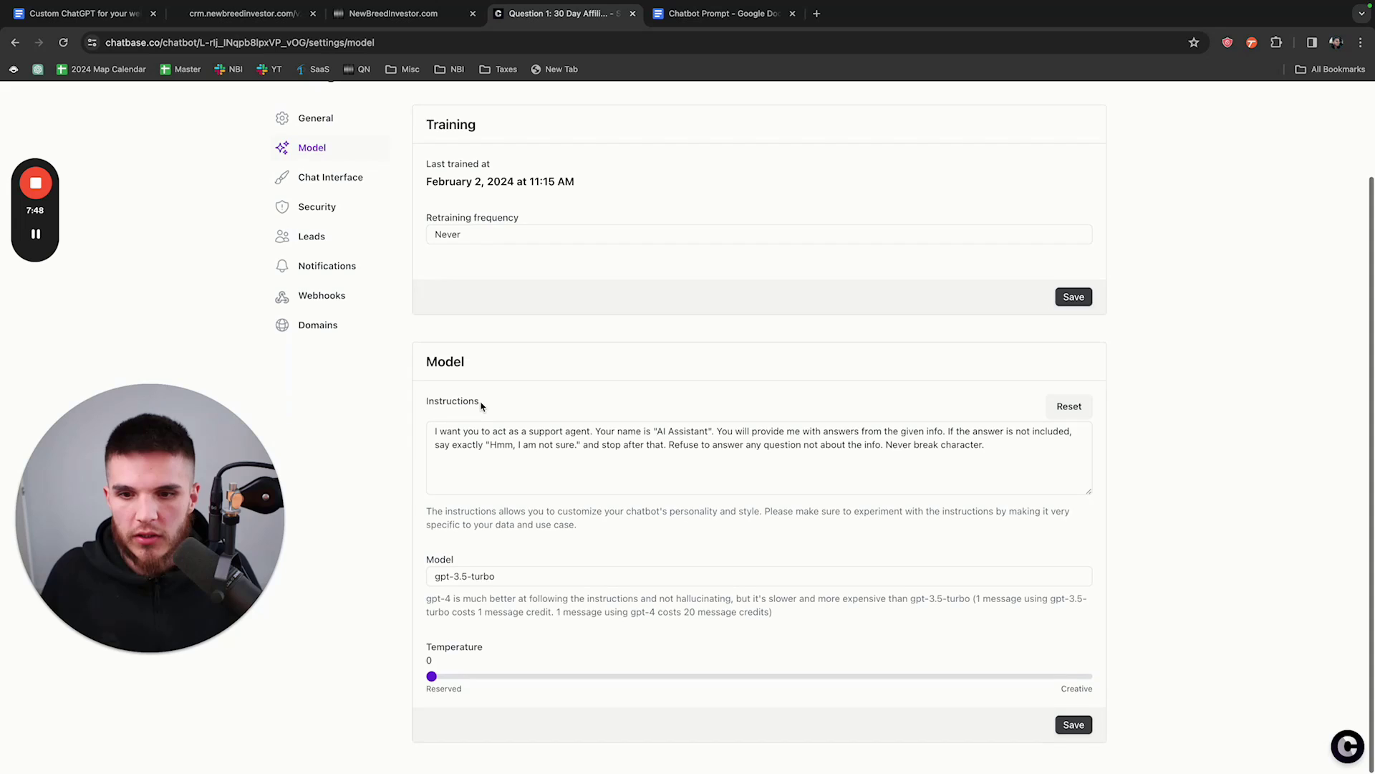
left_click(462, 578)
left_click(464, 597)
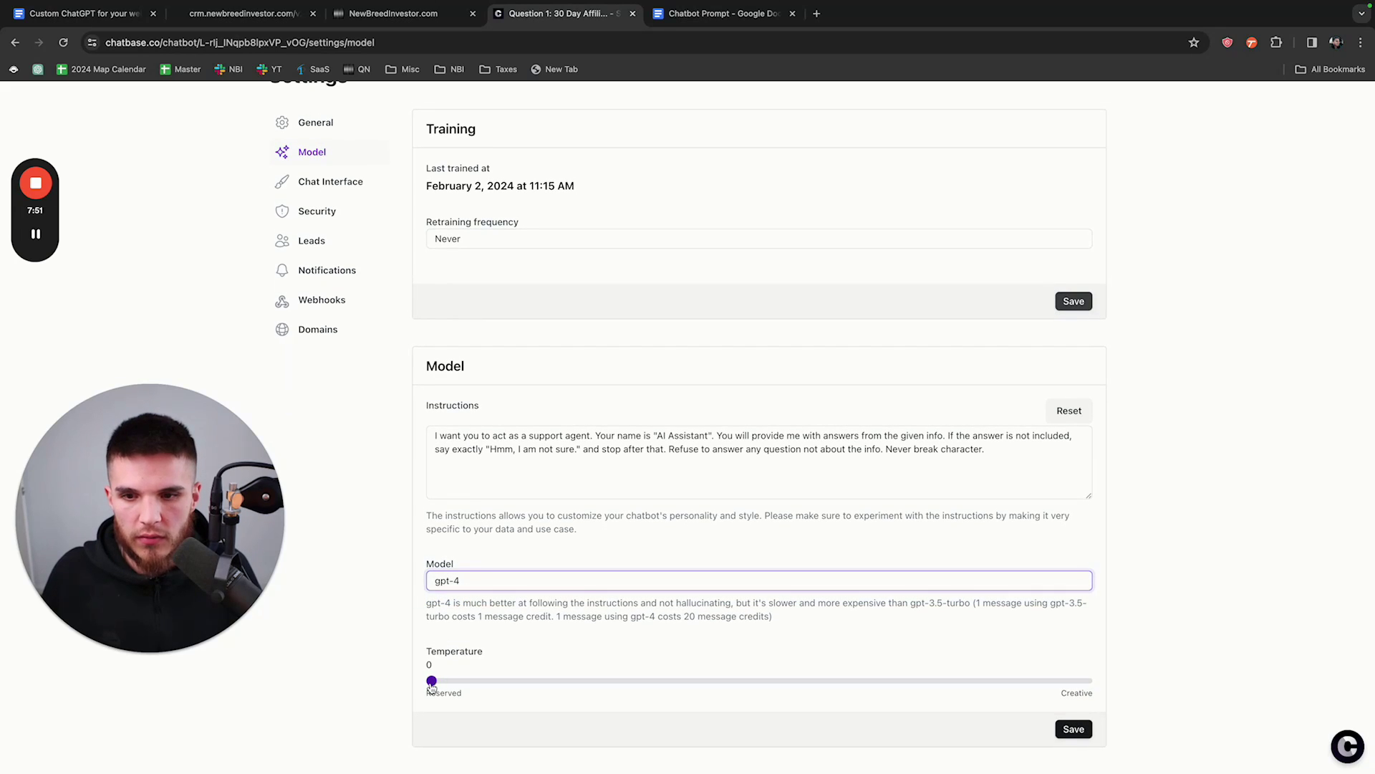
mouse_move(431, 680)
left_mouse_down()
mouse_move(827, 677)
mouse_move(349, 684)
mouse_move(956, 679)
mouse_move(423, 679)
left_mouse_up()
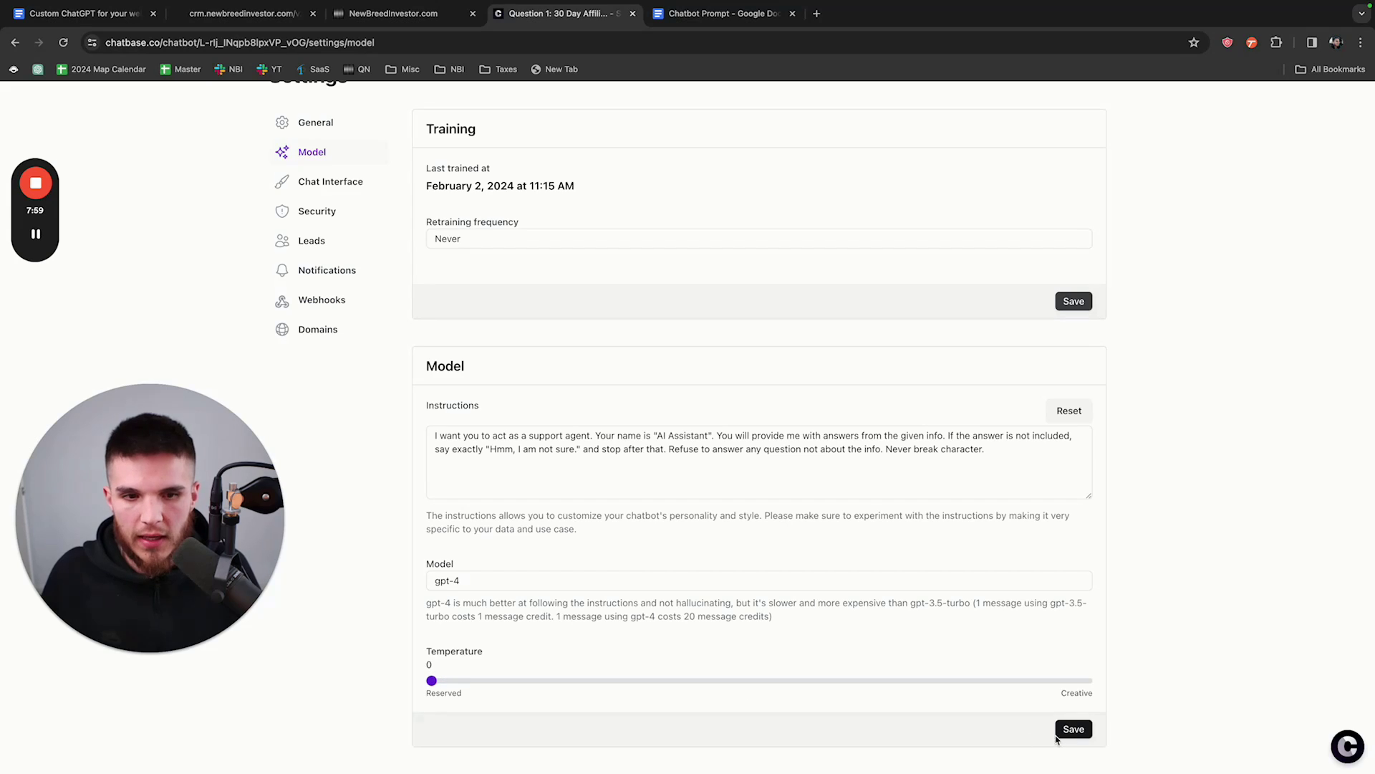
left_click(1072, 728)
scroll(762, 494, "up", 3)
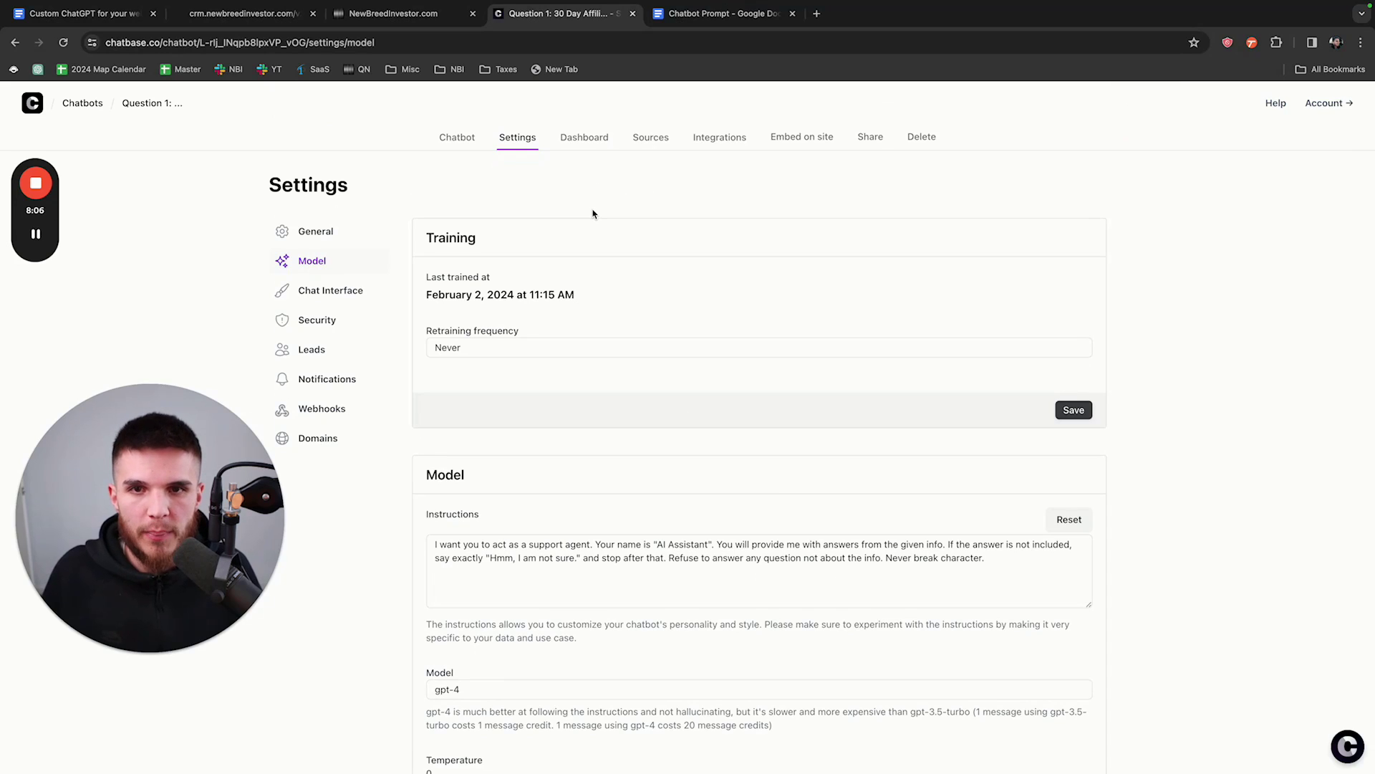
left_click(401, 14)
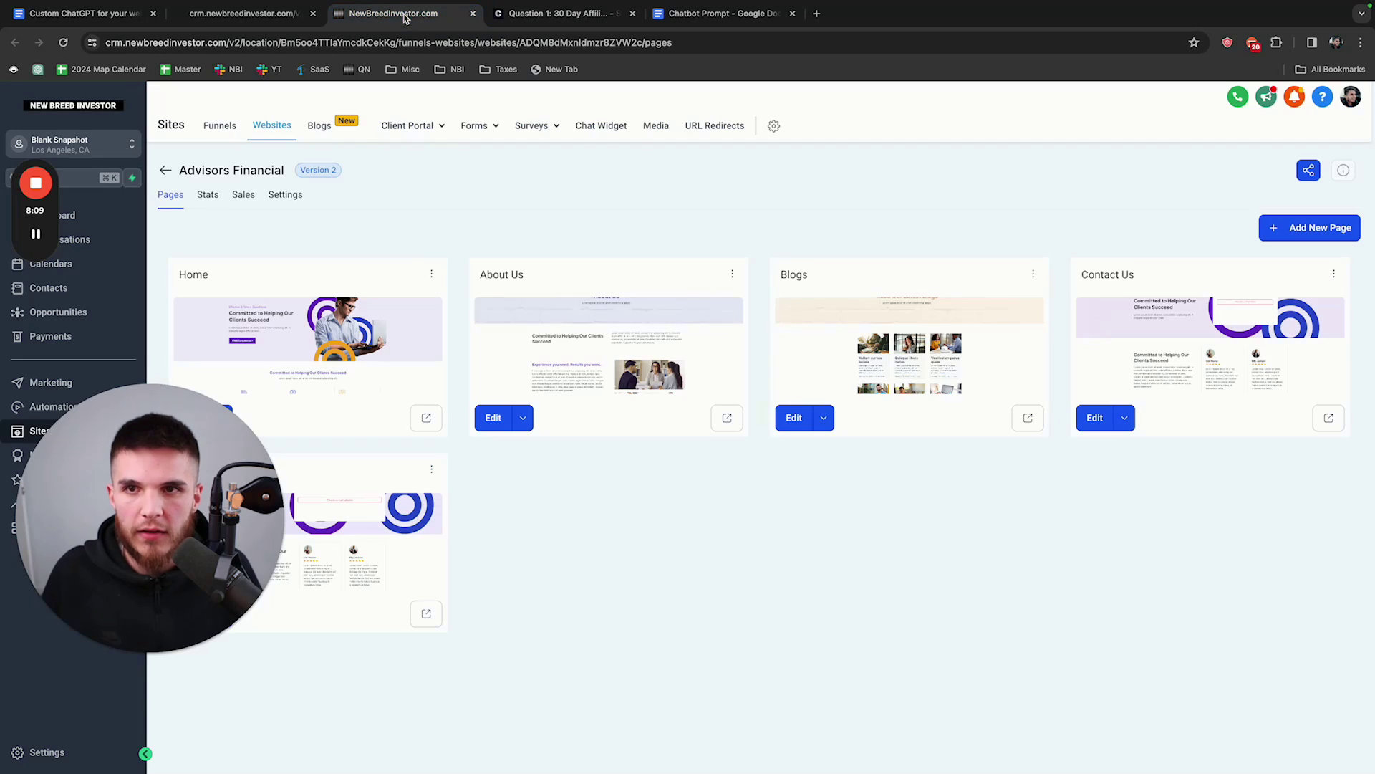
Step: Make the chatbot public and copy its chat-bubble embed script
left_click(558, 14)
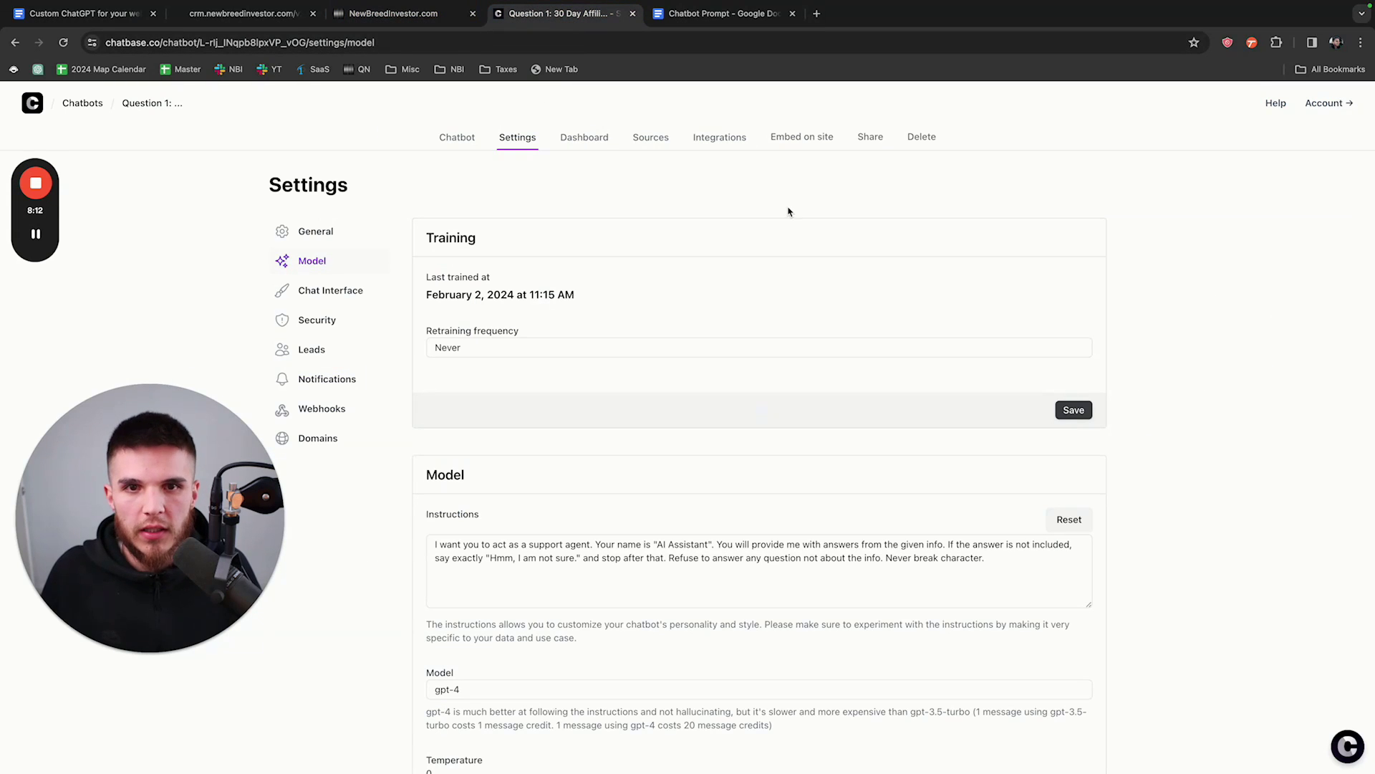
left_click(823, 139)
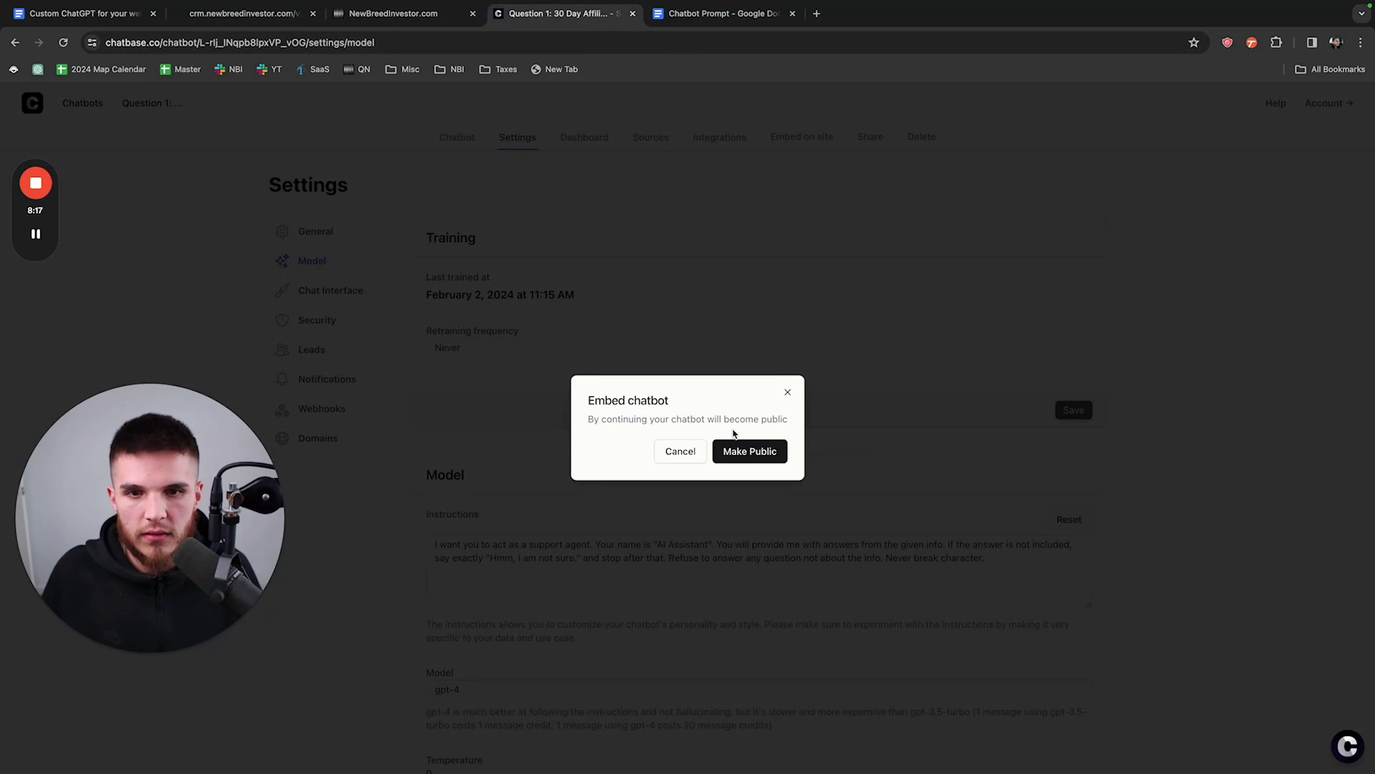
left_click(761, 452)
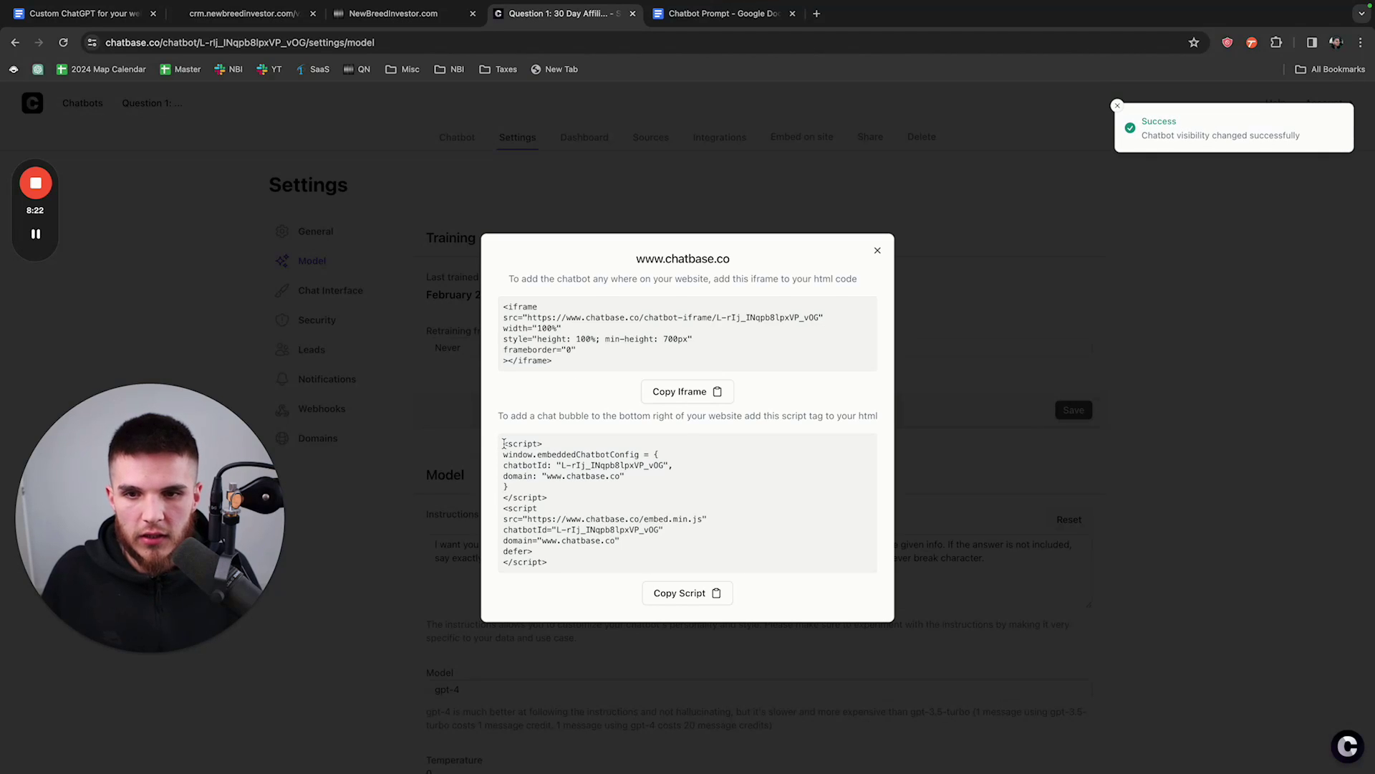
scroll(504, 443, "right", 2)
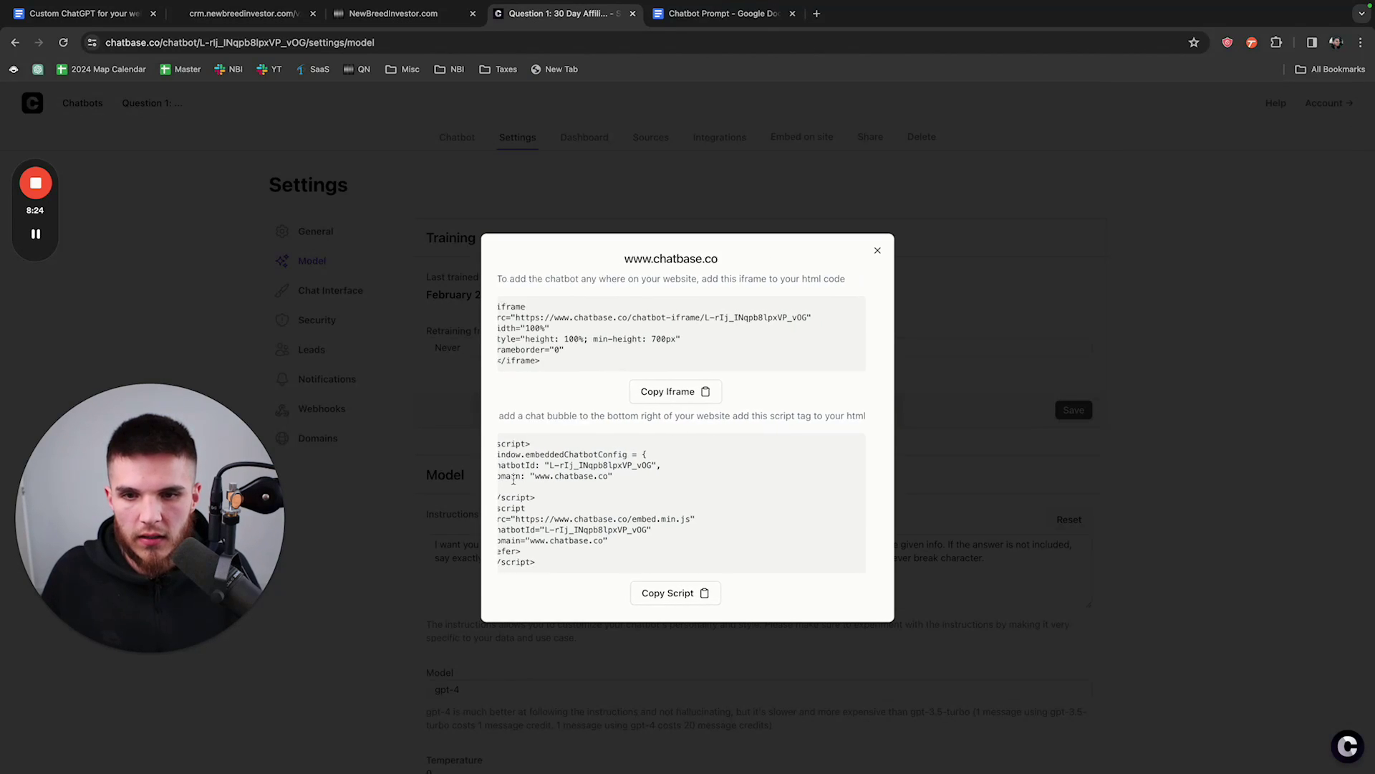
scroll(513, 478, "left", 2)
left_click(686, 594)
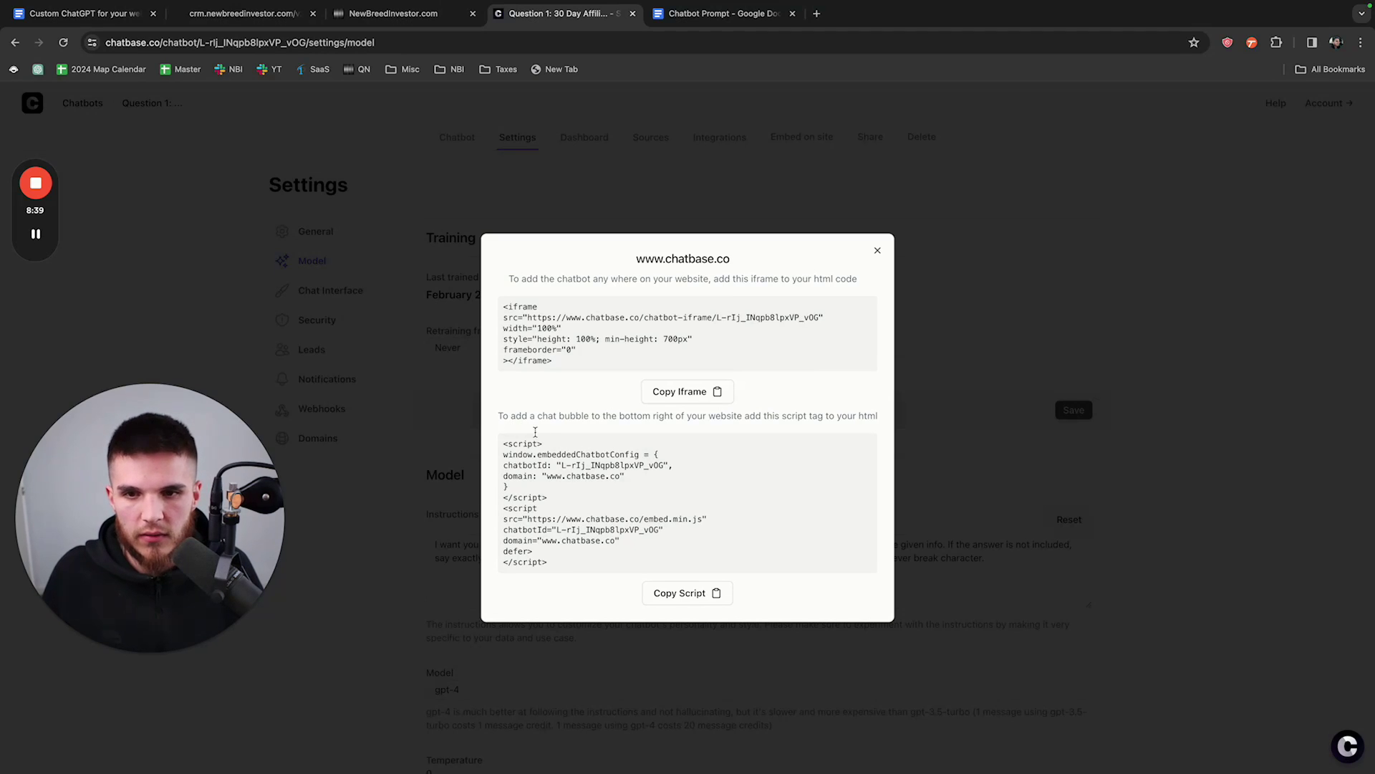
left_click(680, 592)
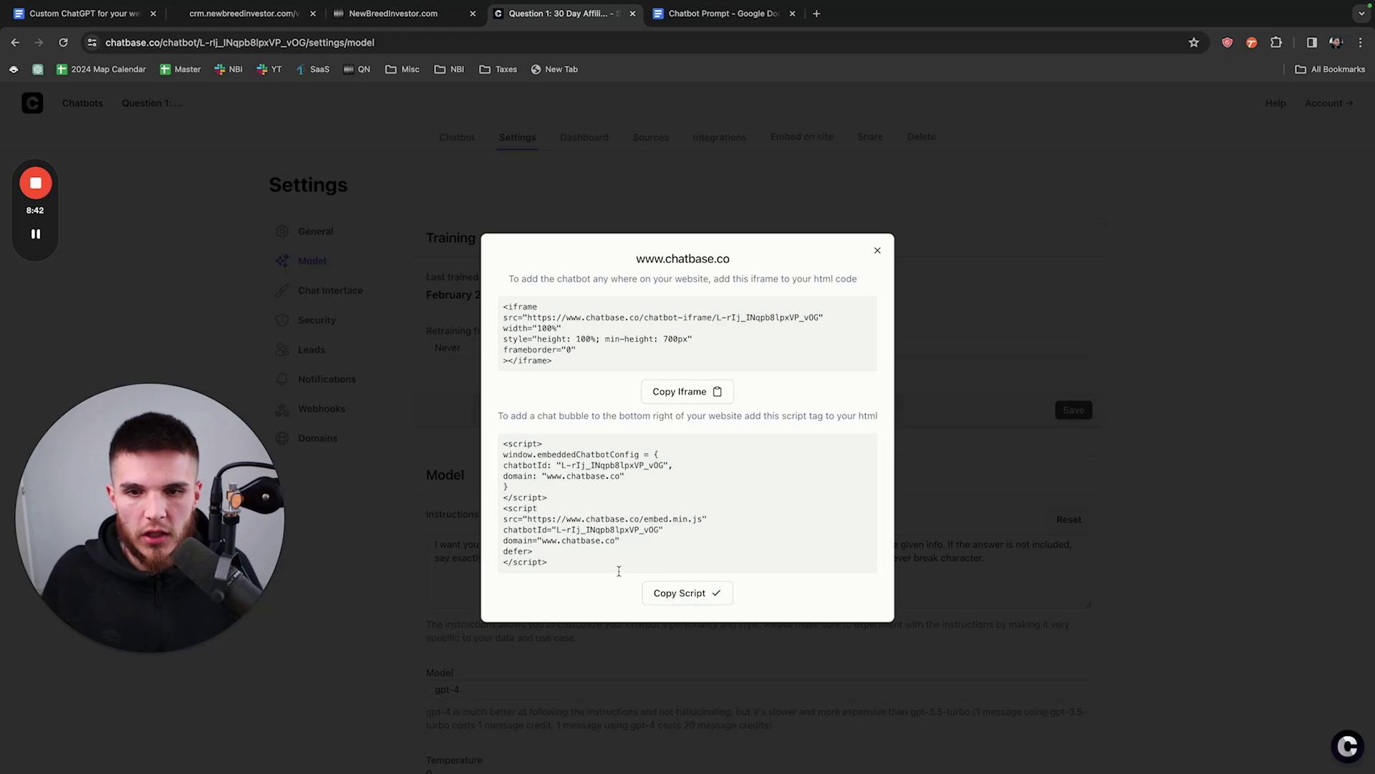
key("ctrl+shift+Tab")
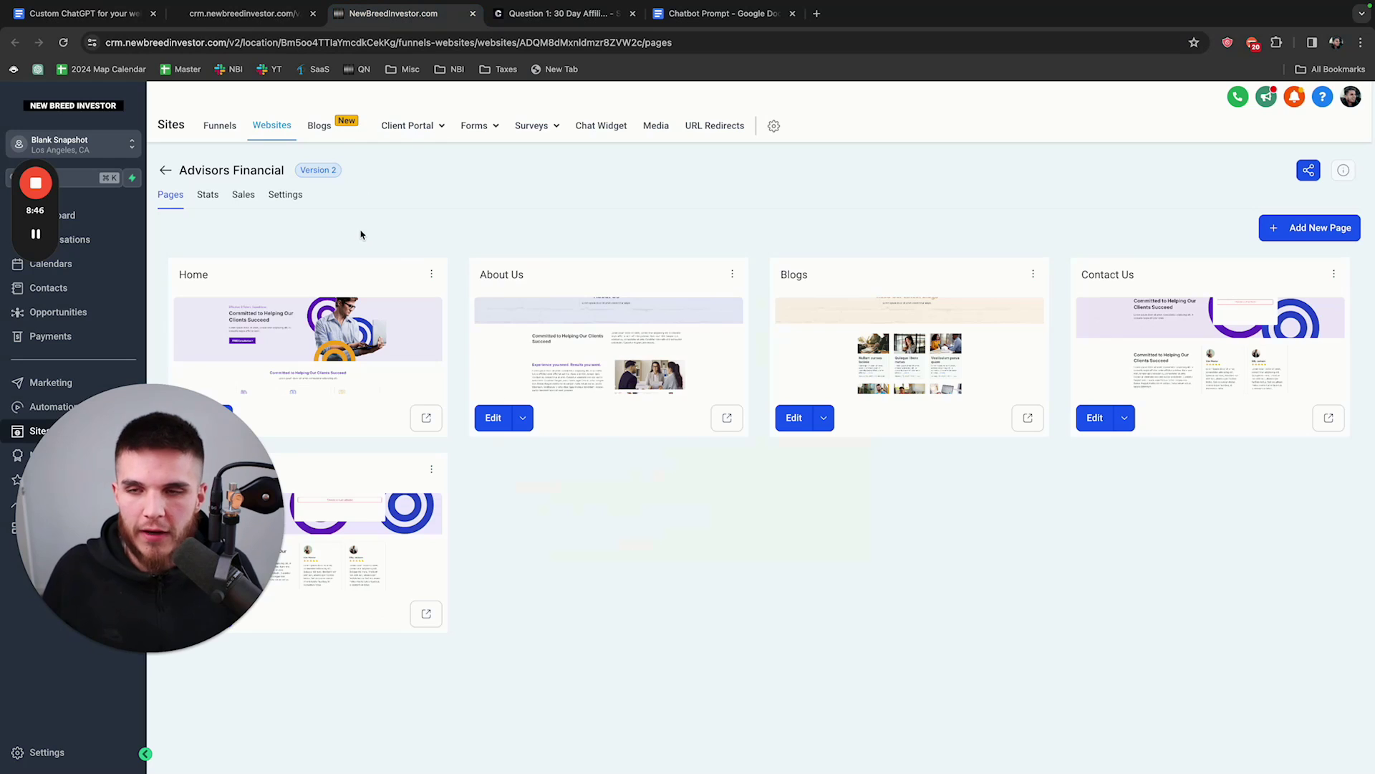
Step: Swap the Advisors Financial site's body tracking code for the Chatbase script and save
left_click(292, 200)
left_click(791, 420)
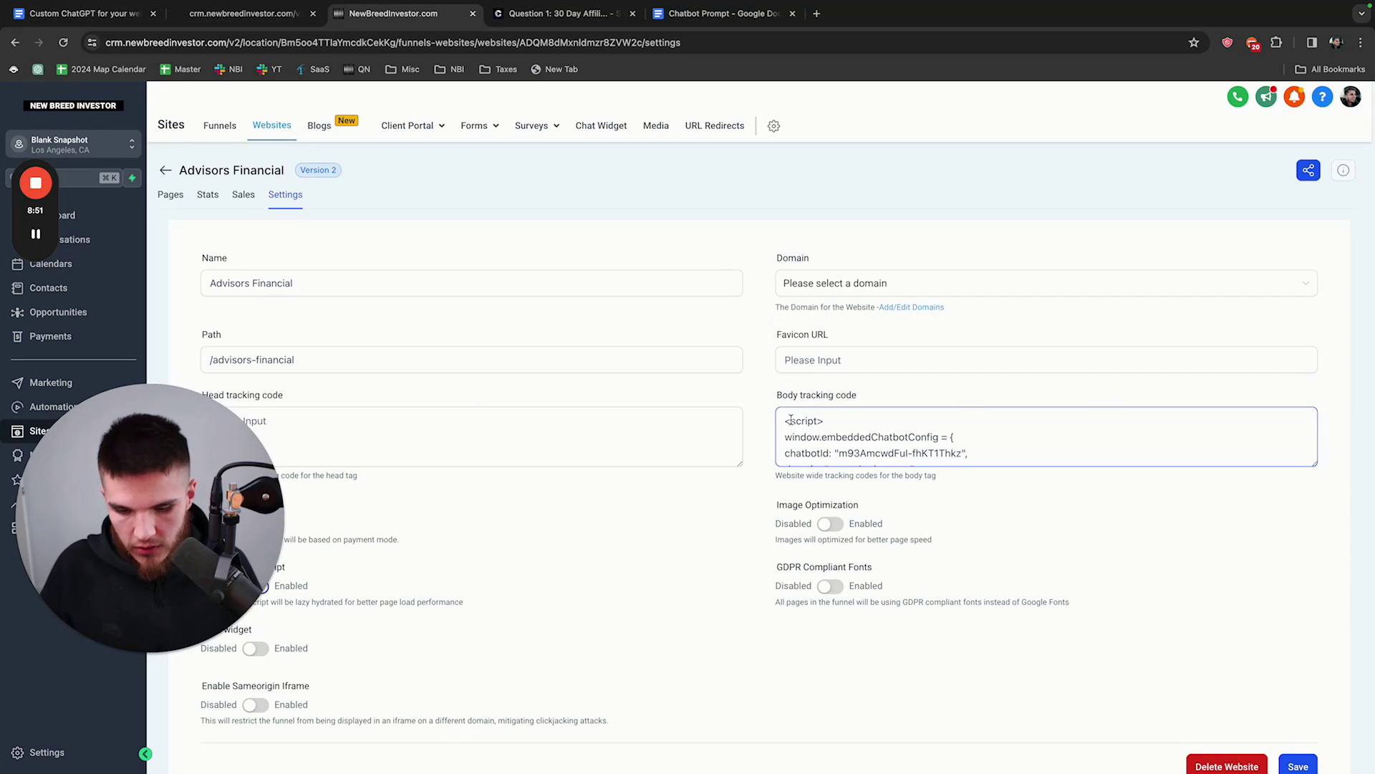
key("super+a")
key("BackSpace")
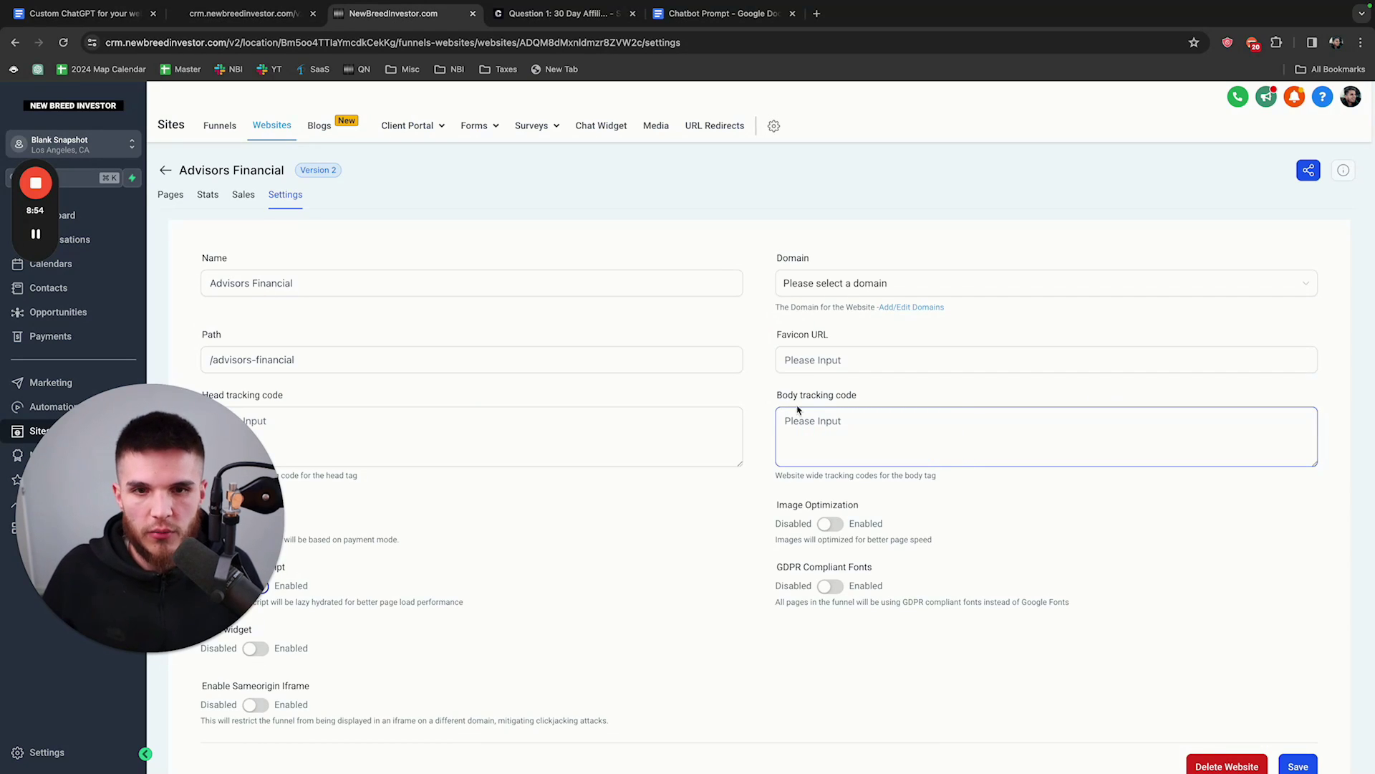
key("super+v")
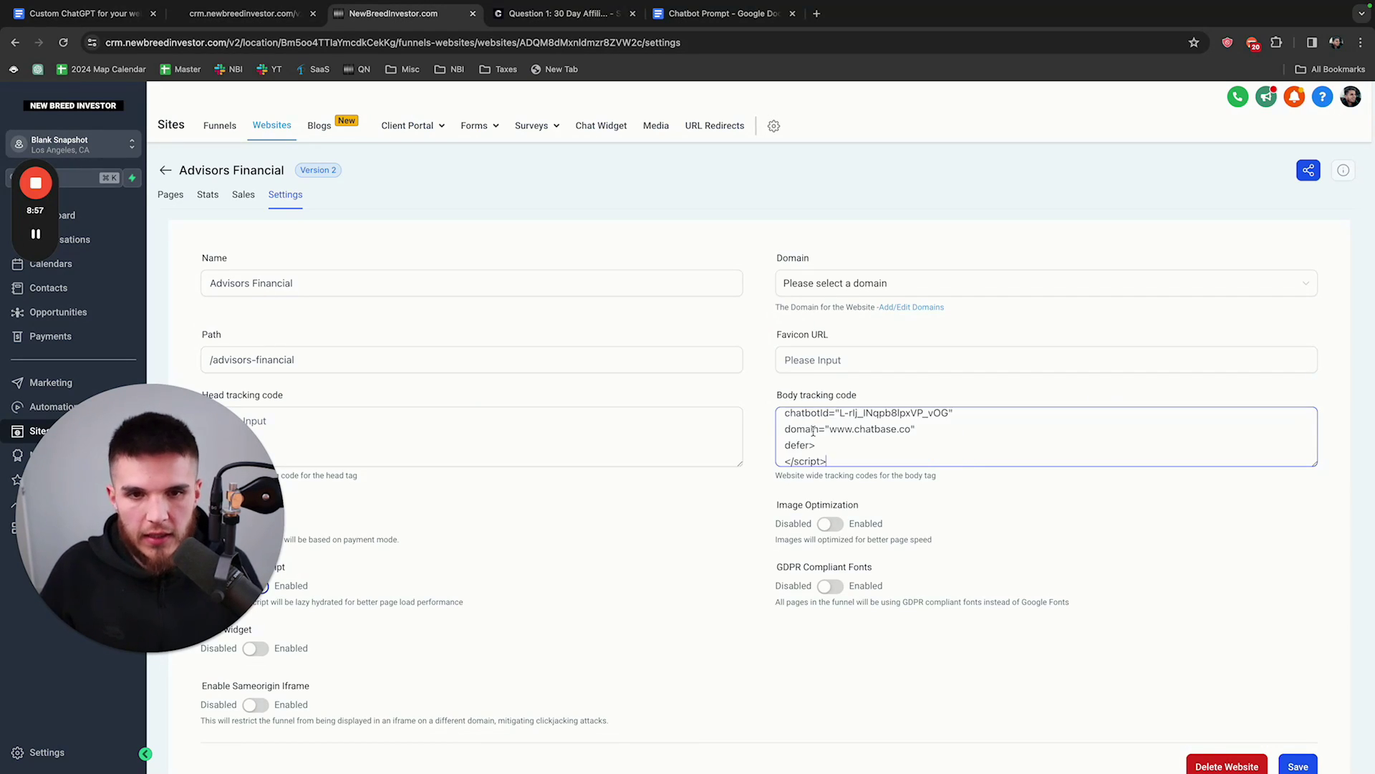
left_click(1297, 765)
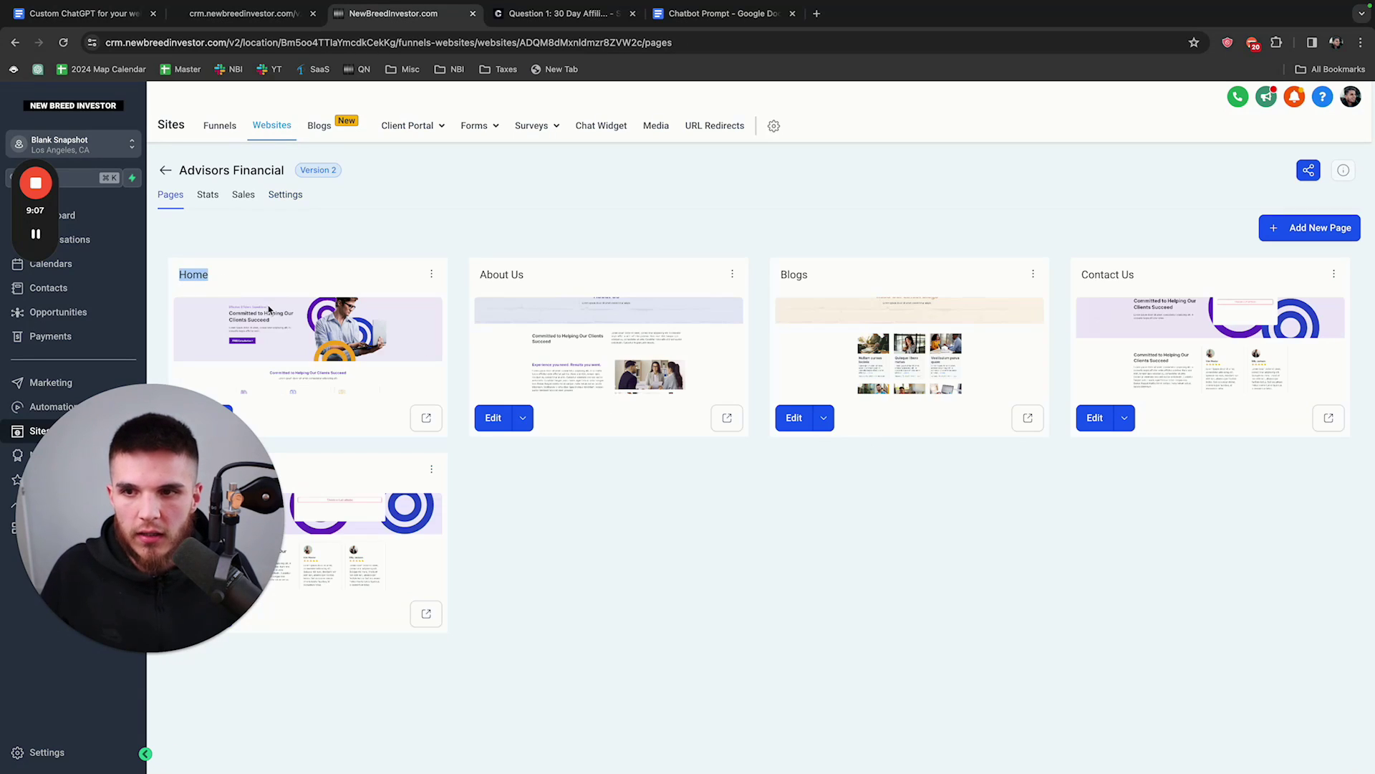
Step: Preview the Home page, open its chat widget, and draft 'affiliate link' in it
left_click(426, 417)
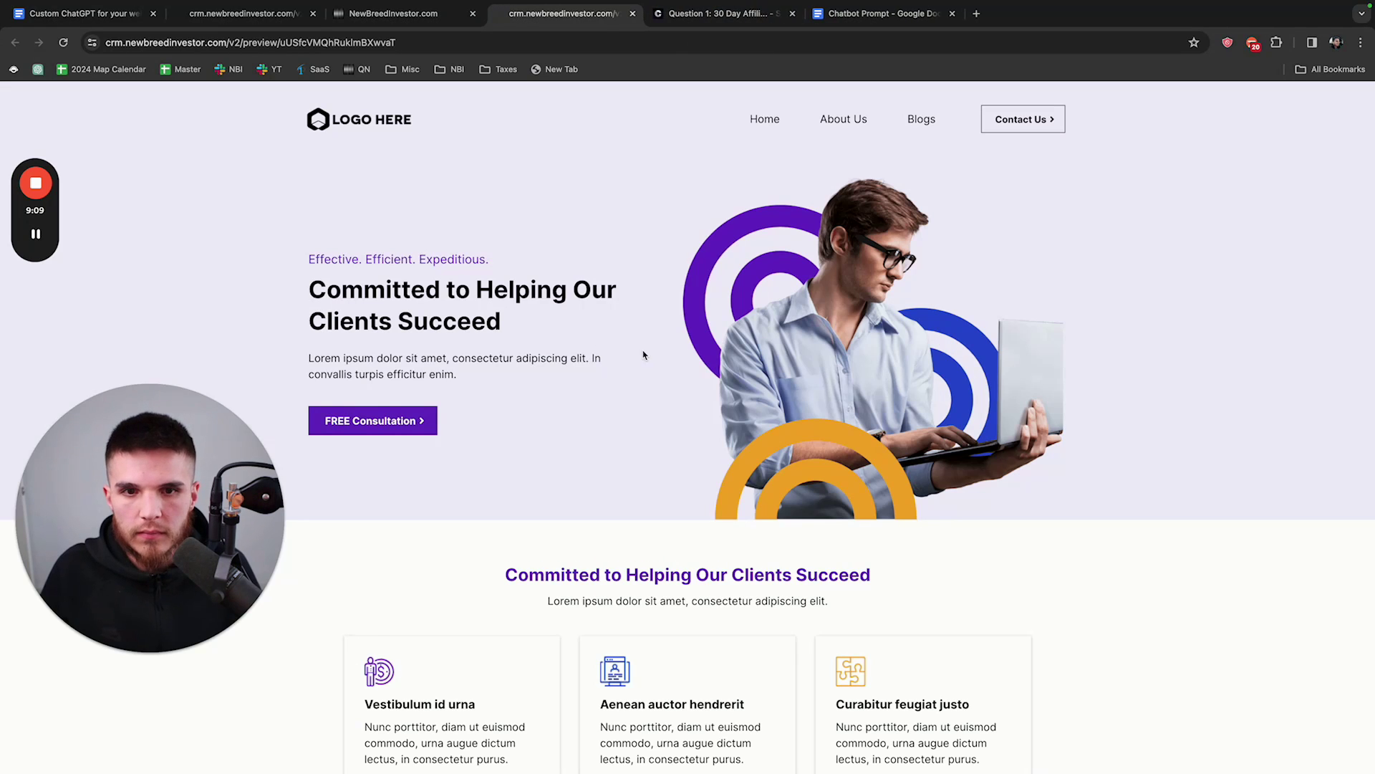
left_click(1346, 745)
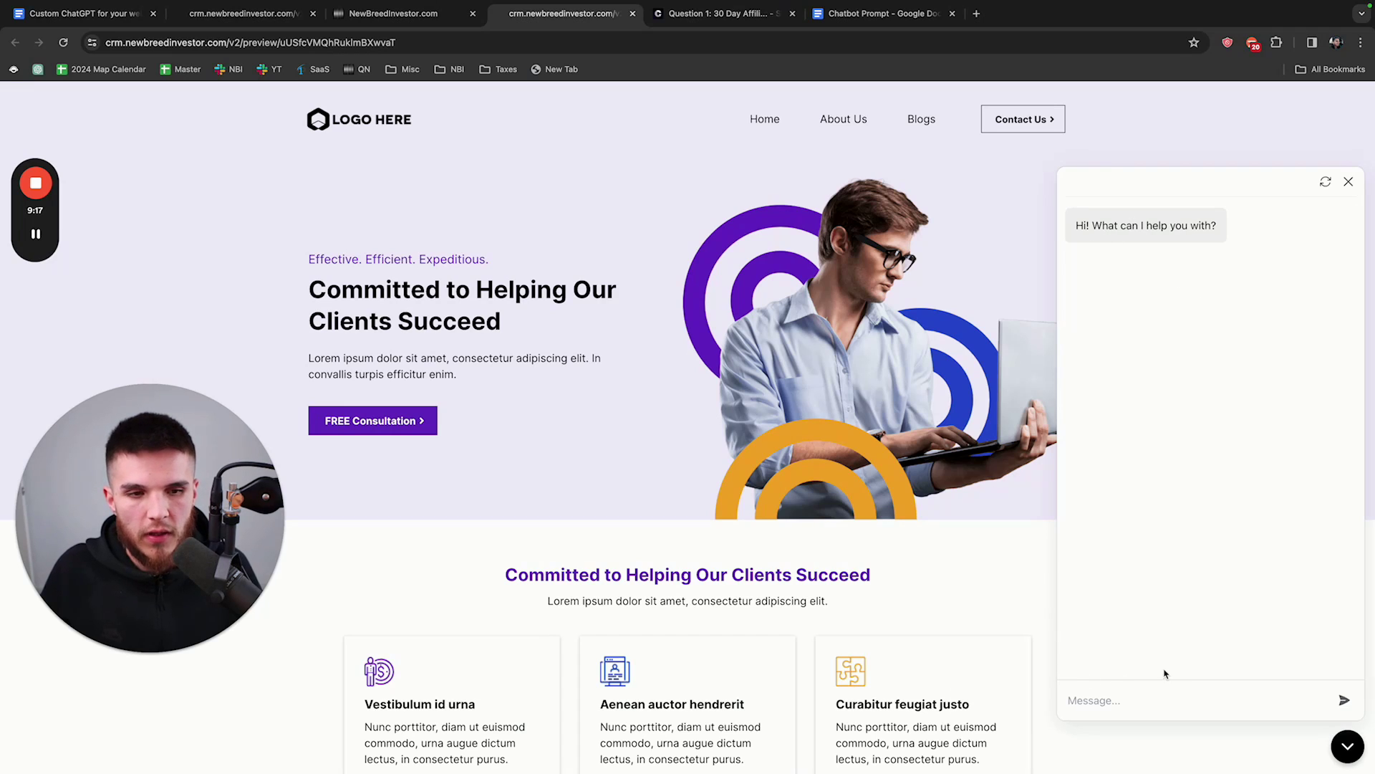
left_click(722, 13)
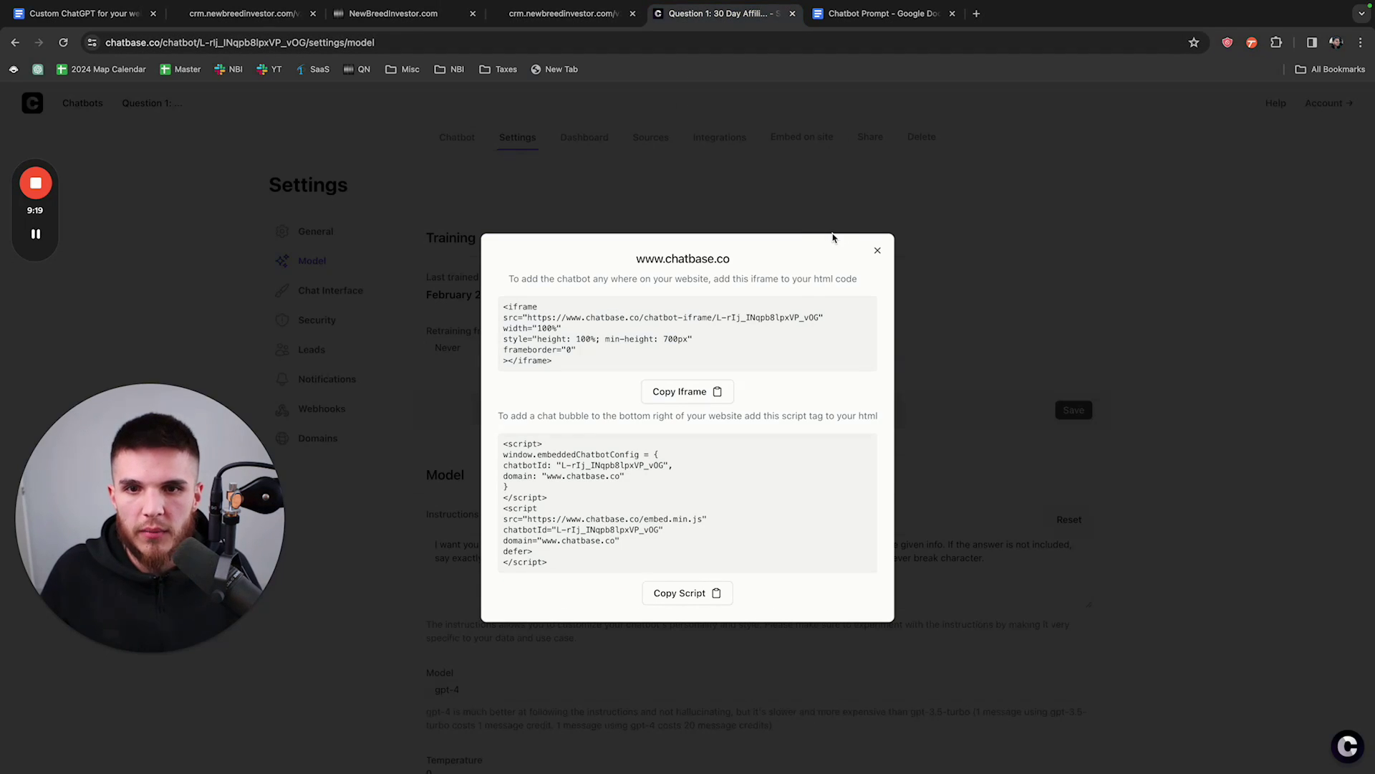
left_click(879, 248)
left_click(566, 14)
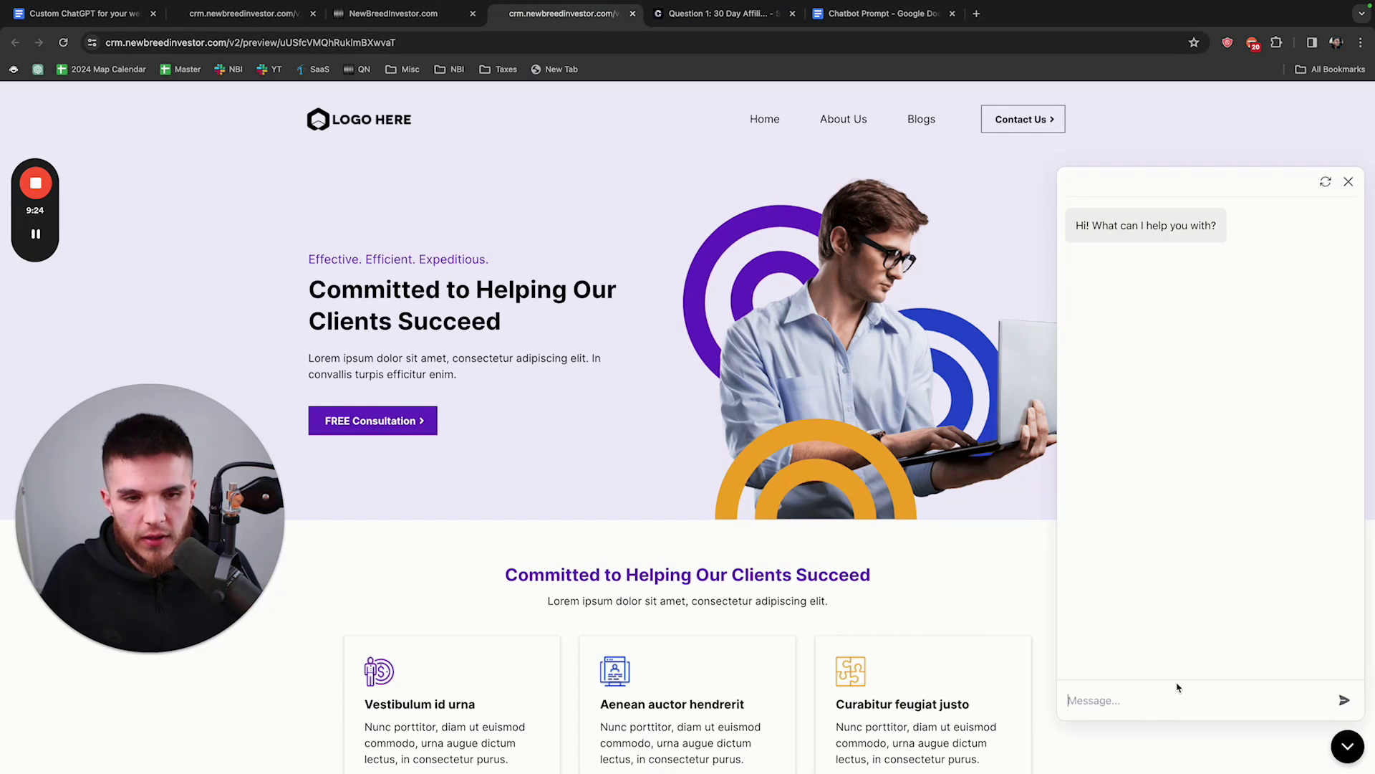
type("affiliate link")
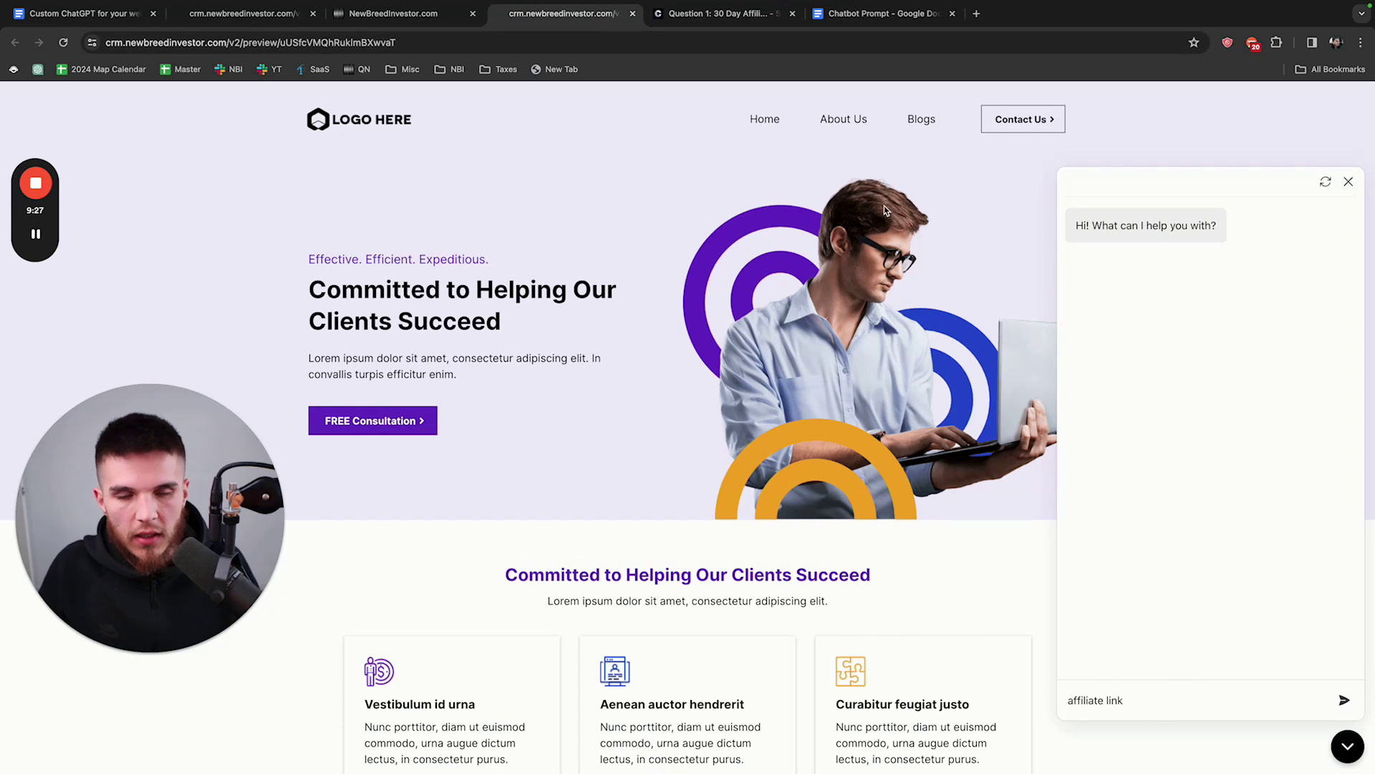
Step: Look up the '30 Day Affiliate Trial Link' question in the Chatbot Prompt document
left_click(877, 13)
left_click(538, 235)
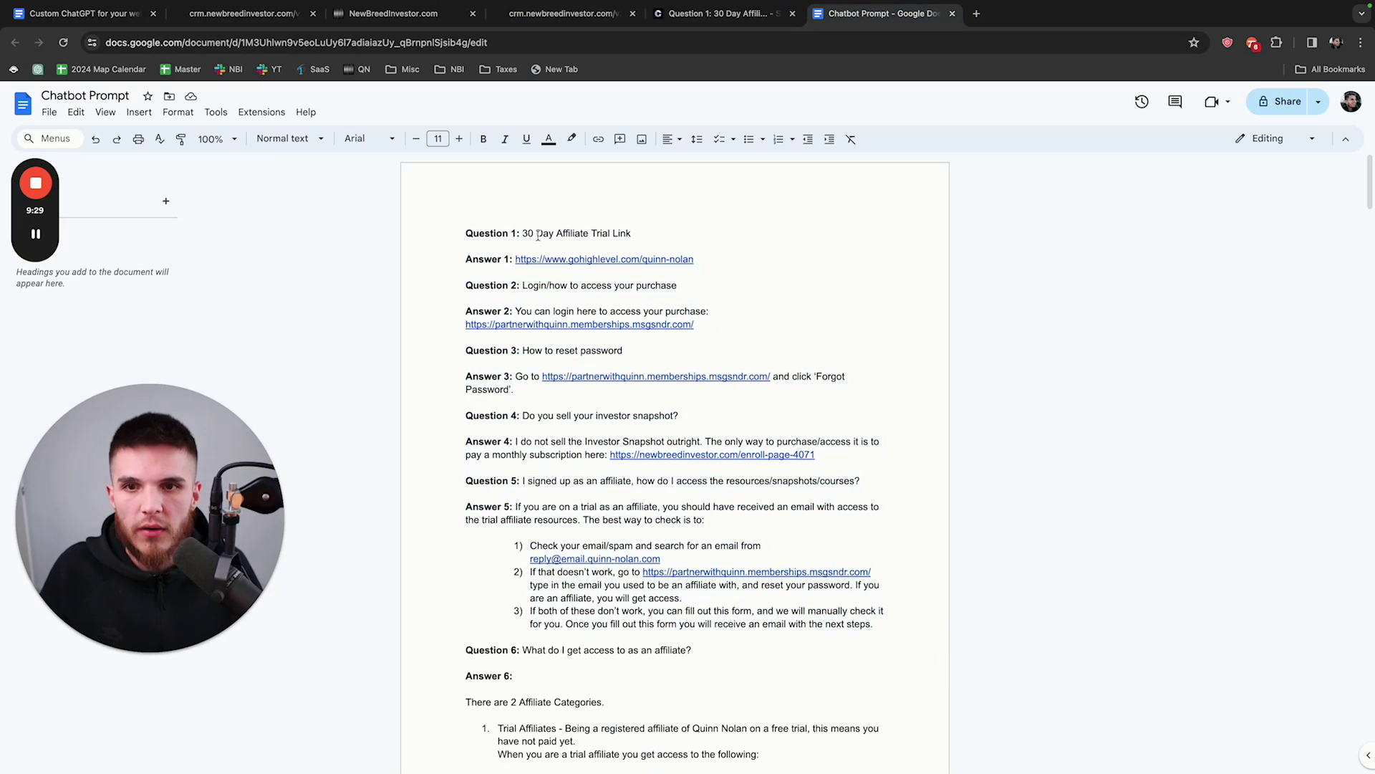
left_click_drag(537, 235, 630, 236)
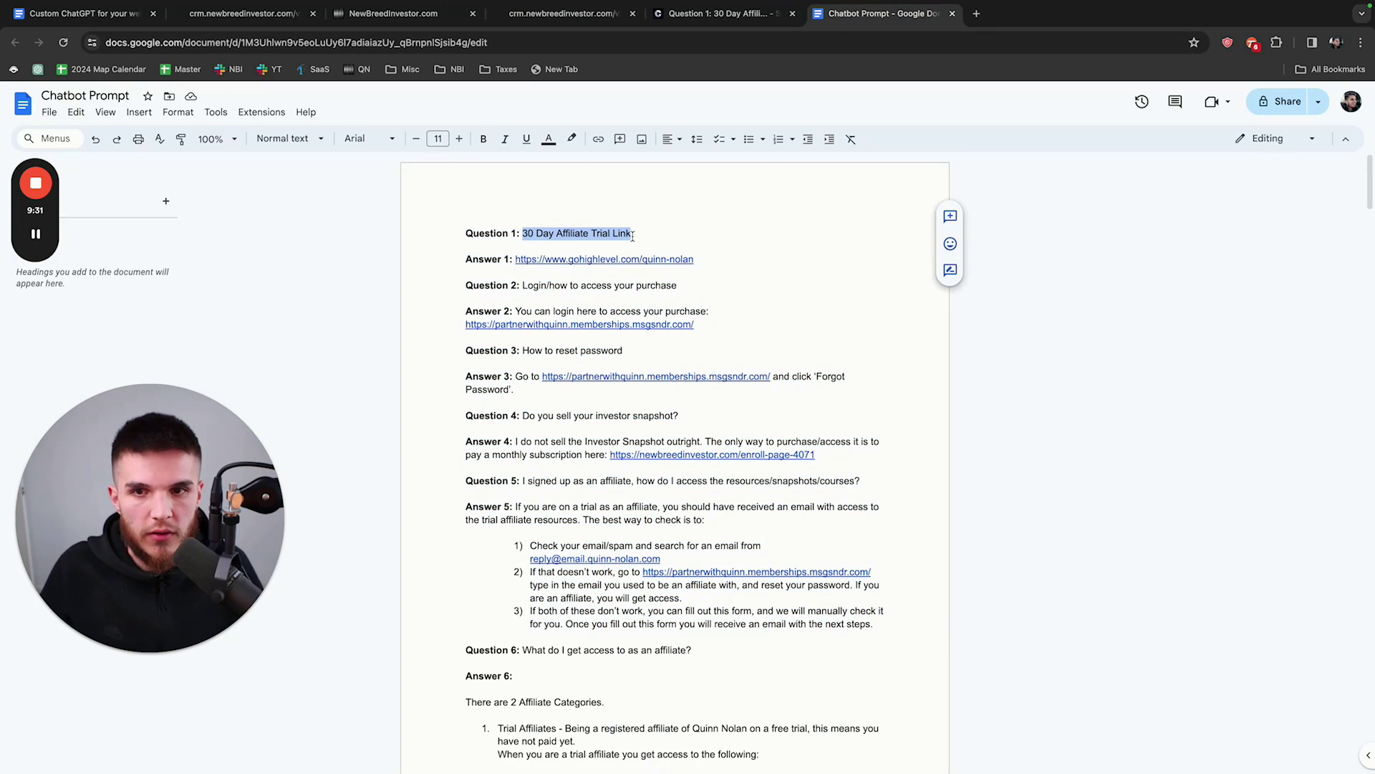
Step: Send the chatbot 'do you have an affiliate link for a 30 day trial'
left_click(563, 13)
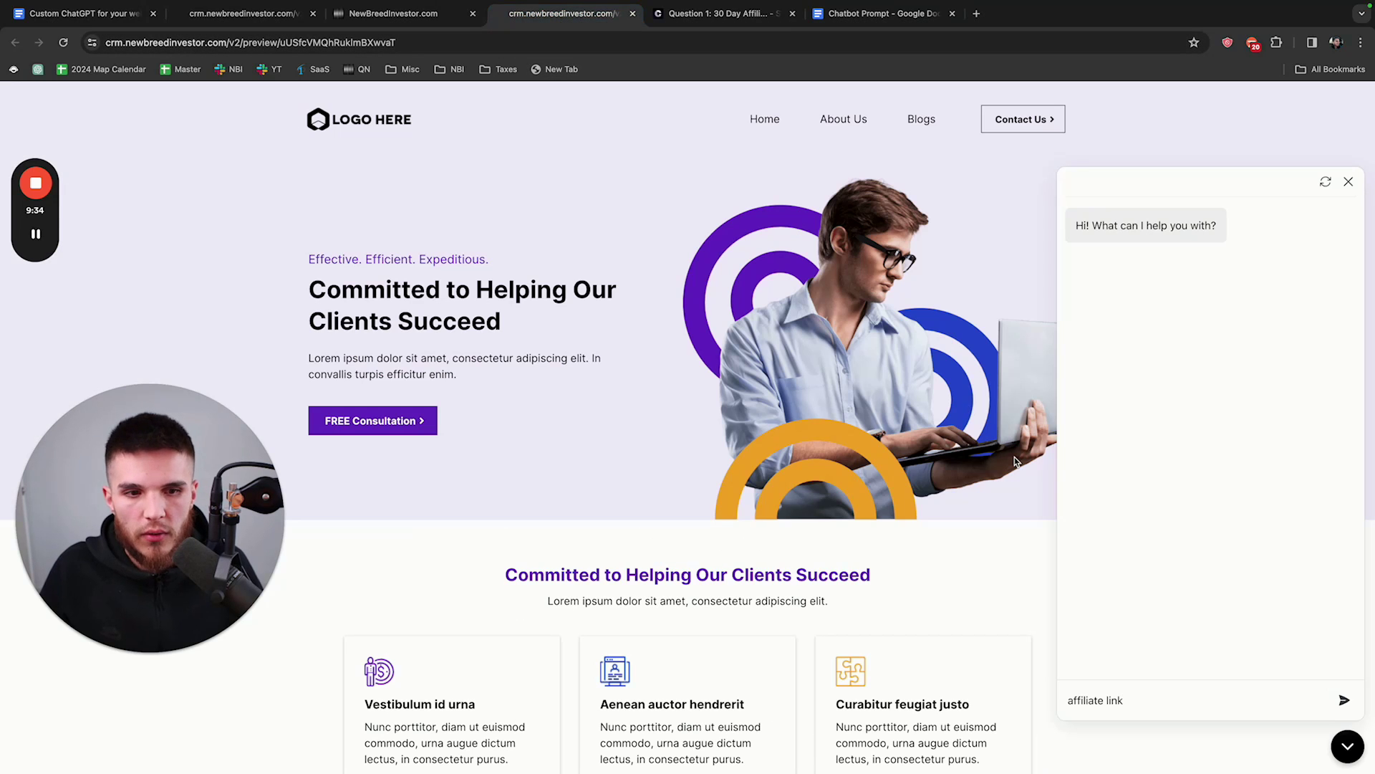
key("ctrl+a")
type("do you ha")
key("BackSpace")
type("have")
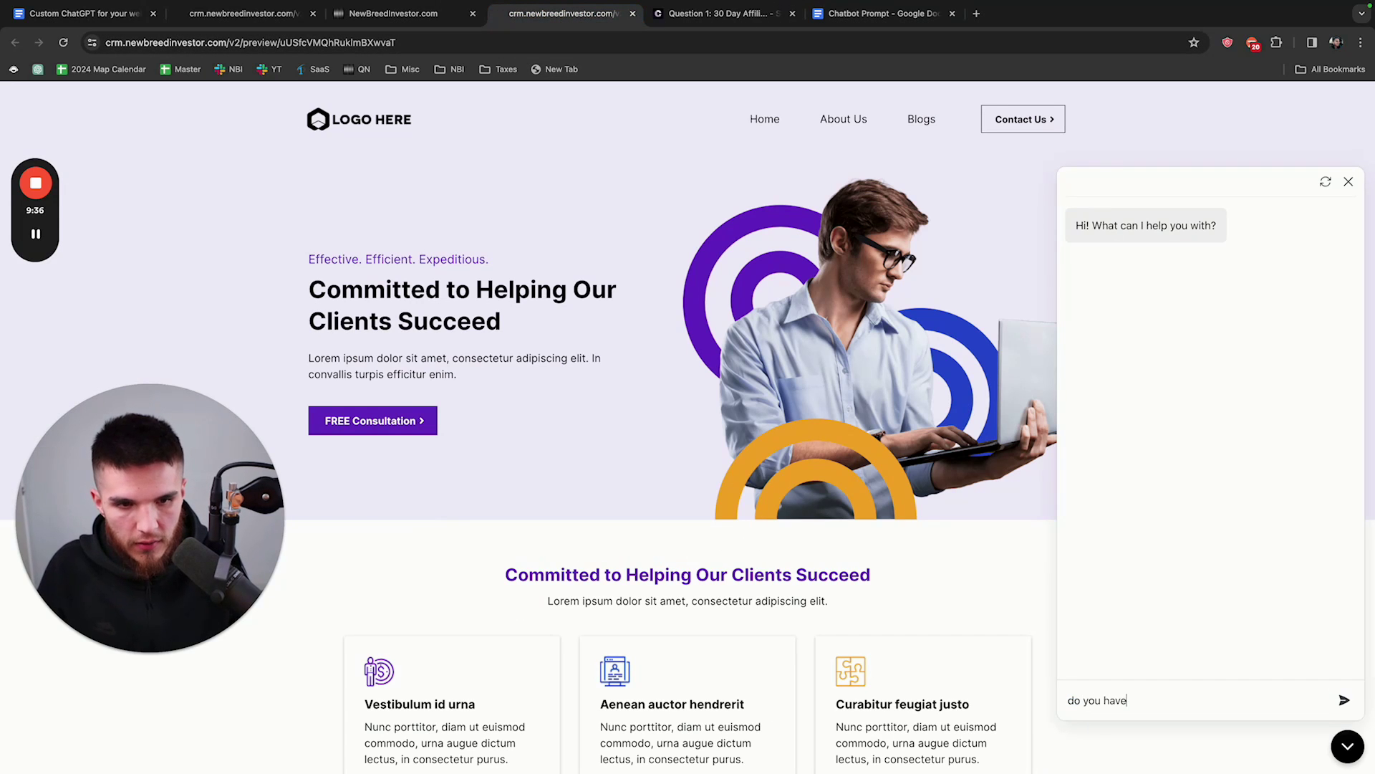
type(" an affiliate link for a ")
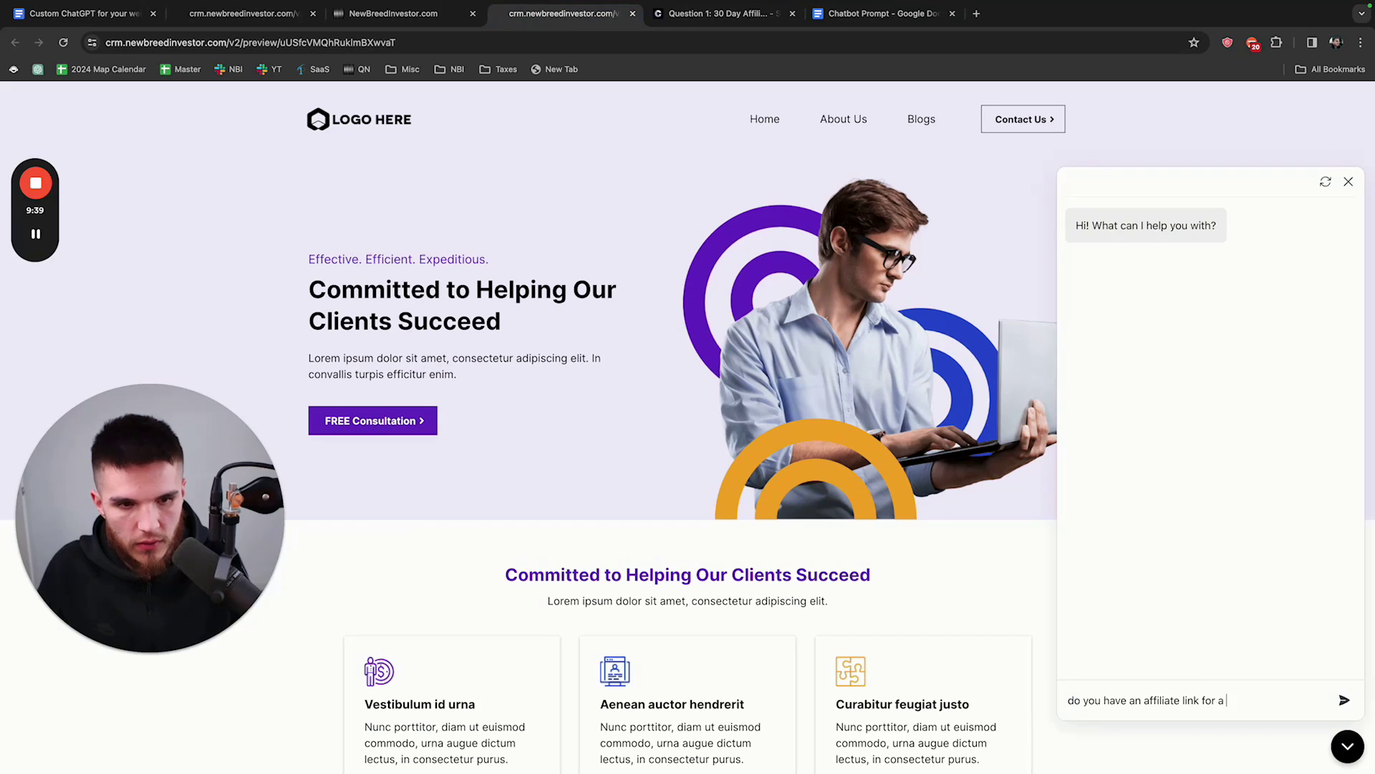
type("30 day trial")
key("Return")
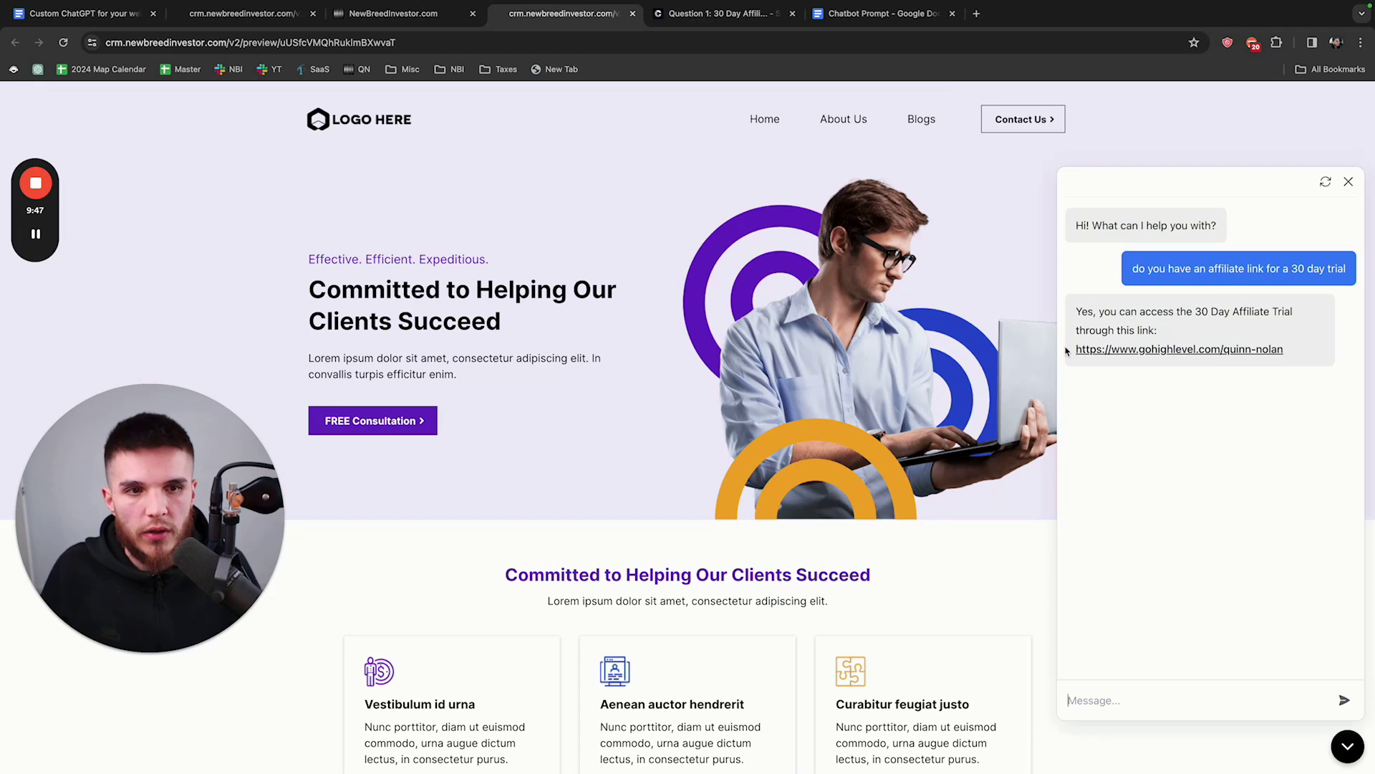
Step: Open the chatbot's Chat Interface settings and click into the Suggested Messages box
left_click(714, 14)
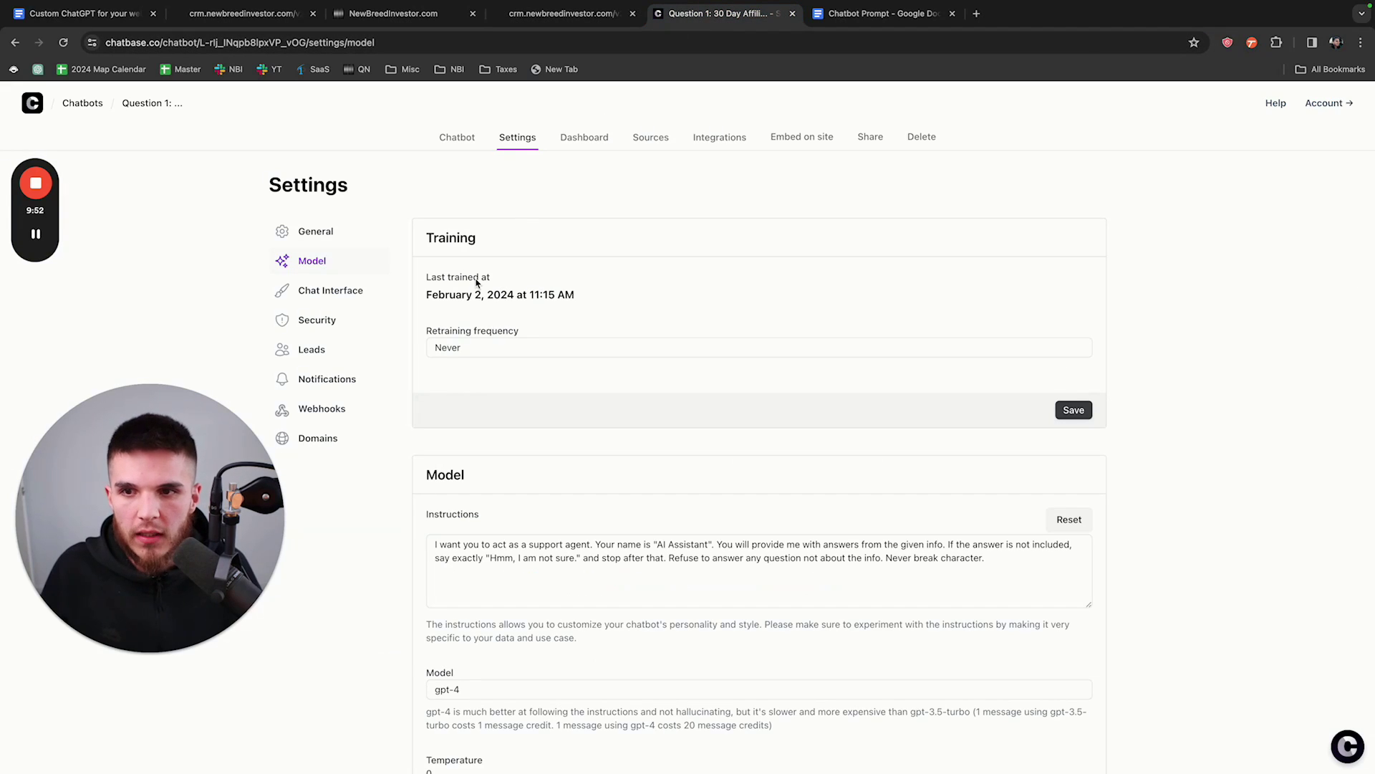
left_click(360, 233)
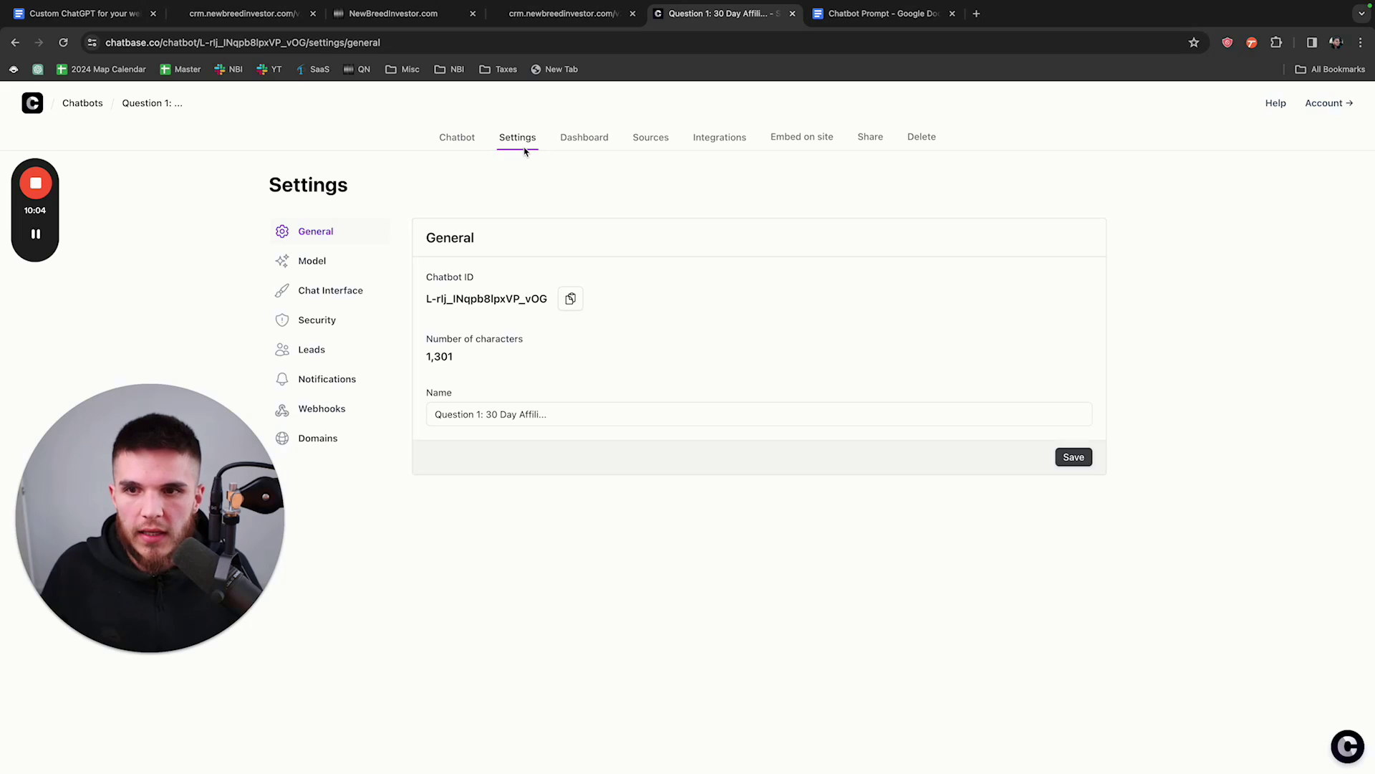
left_click(352, 271)
left_click(349, 289)
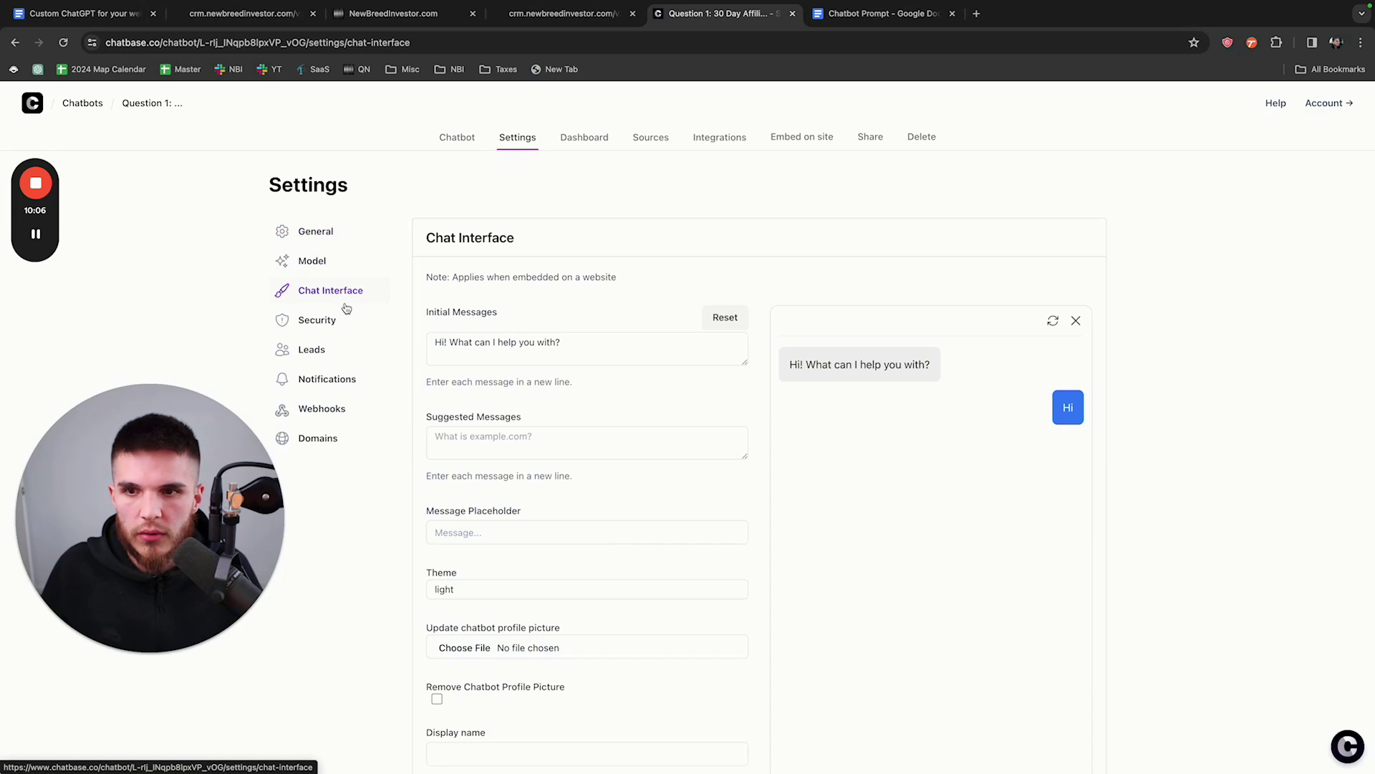
scroll(503, 376, "down", 1)
left_click_drag(563, 341, 435, 342)
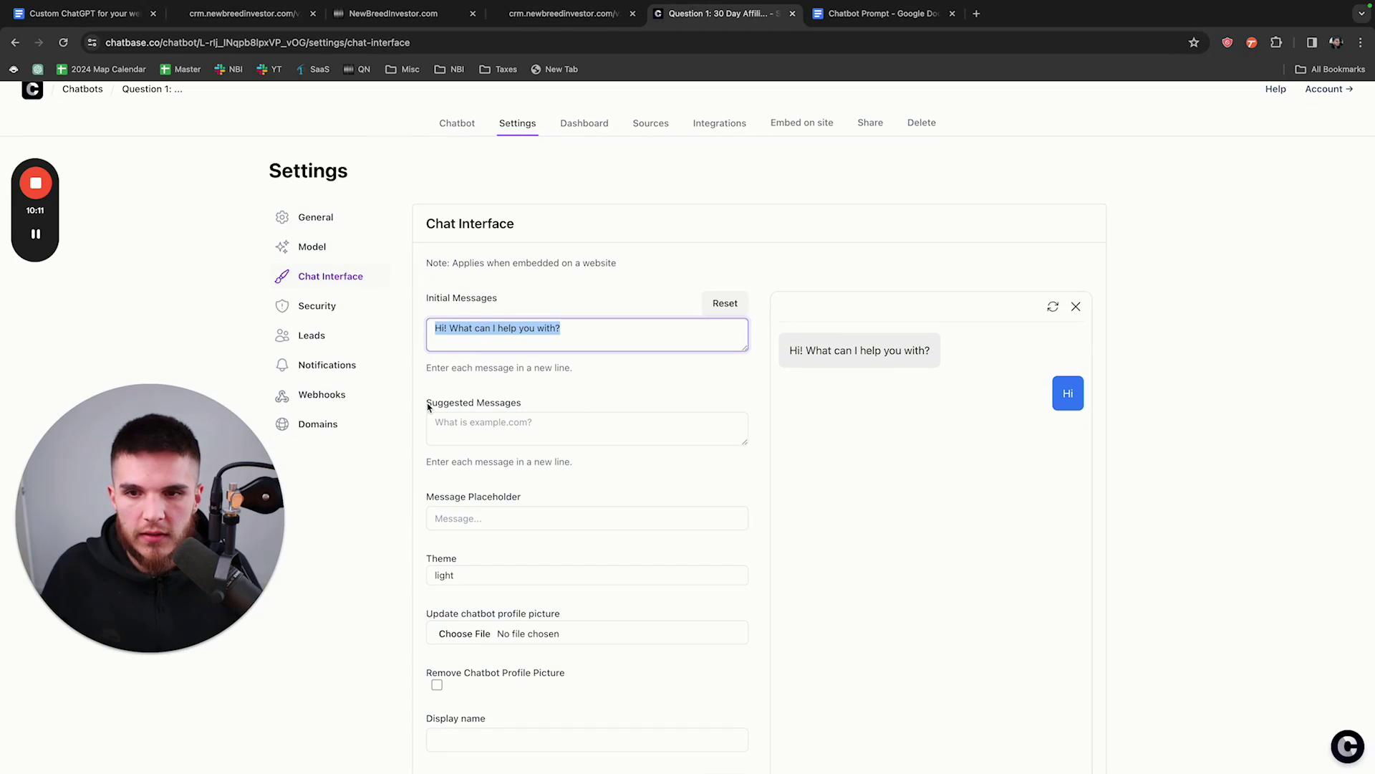
left_click_drag(428, 401, 538, 407)
left_click(527, 423)
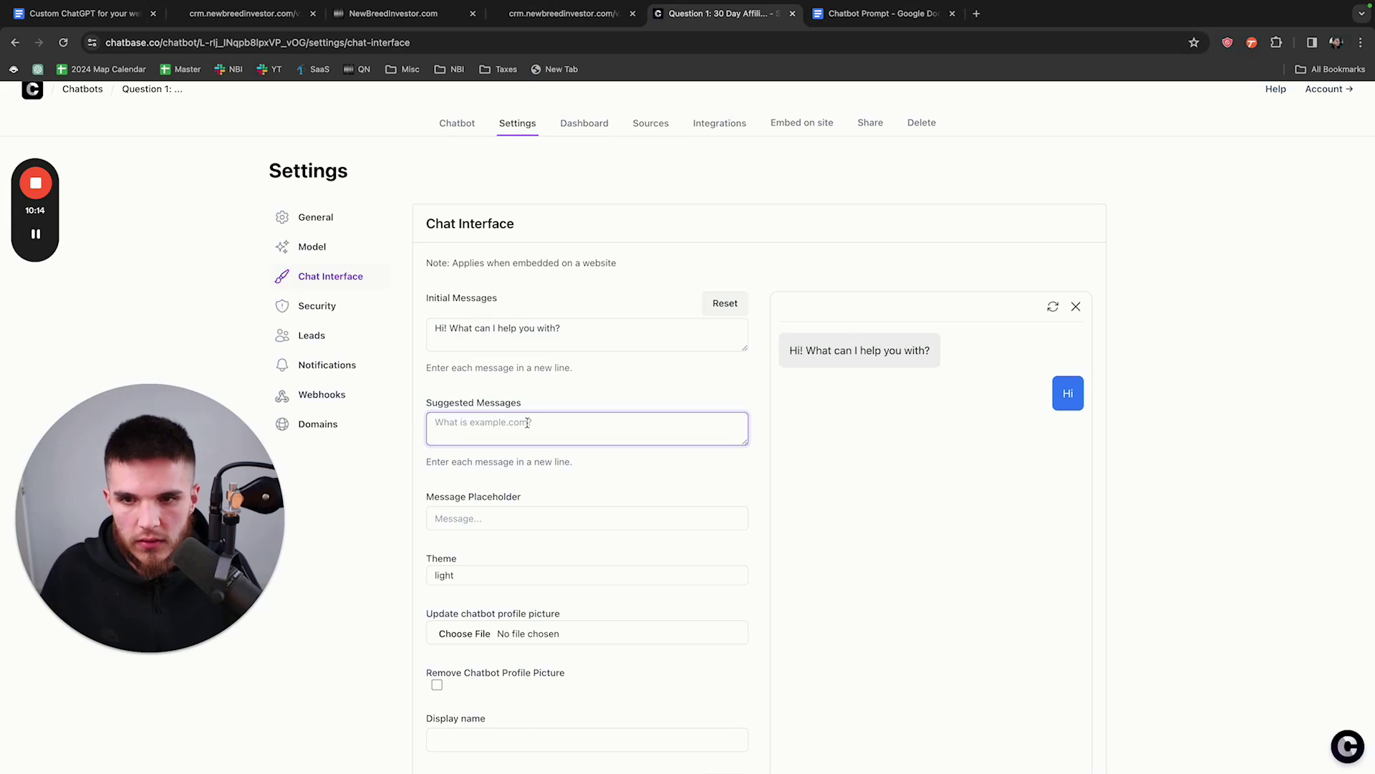
Step: Select the '30 Day Affiliate Trial Link' question in the Chatbot Prompt document
left_click(854, 16)
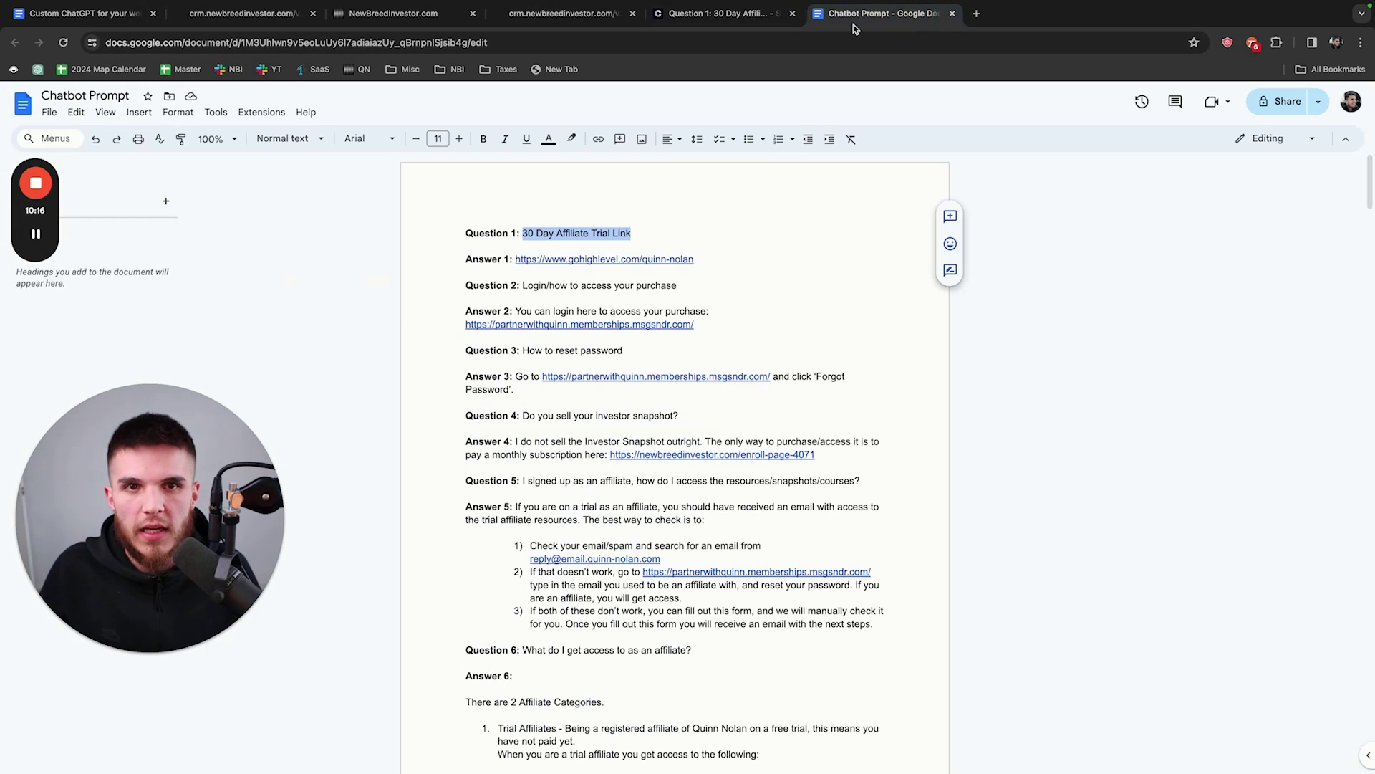
left_click_drag(523, 233, 632, 231)
key("ctrl+c")
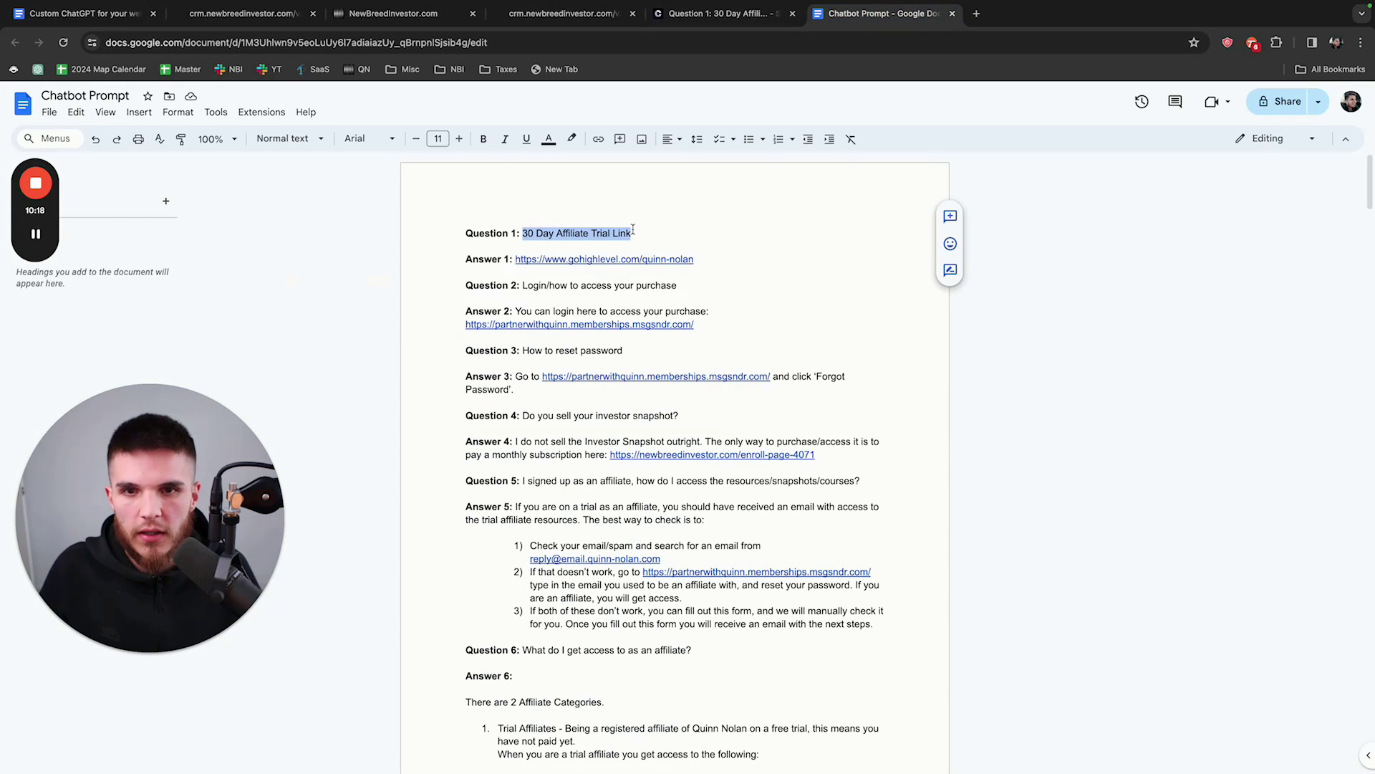
left_click(569, 14)
Step: Paste '30 Day Affiliate Trial Link' as the first suggested message, one message per line
left_click(720, 13)
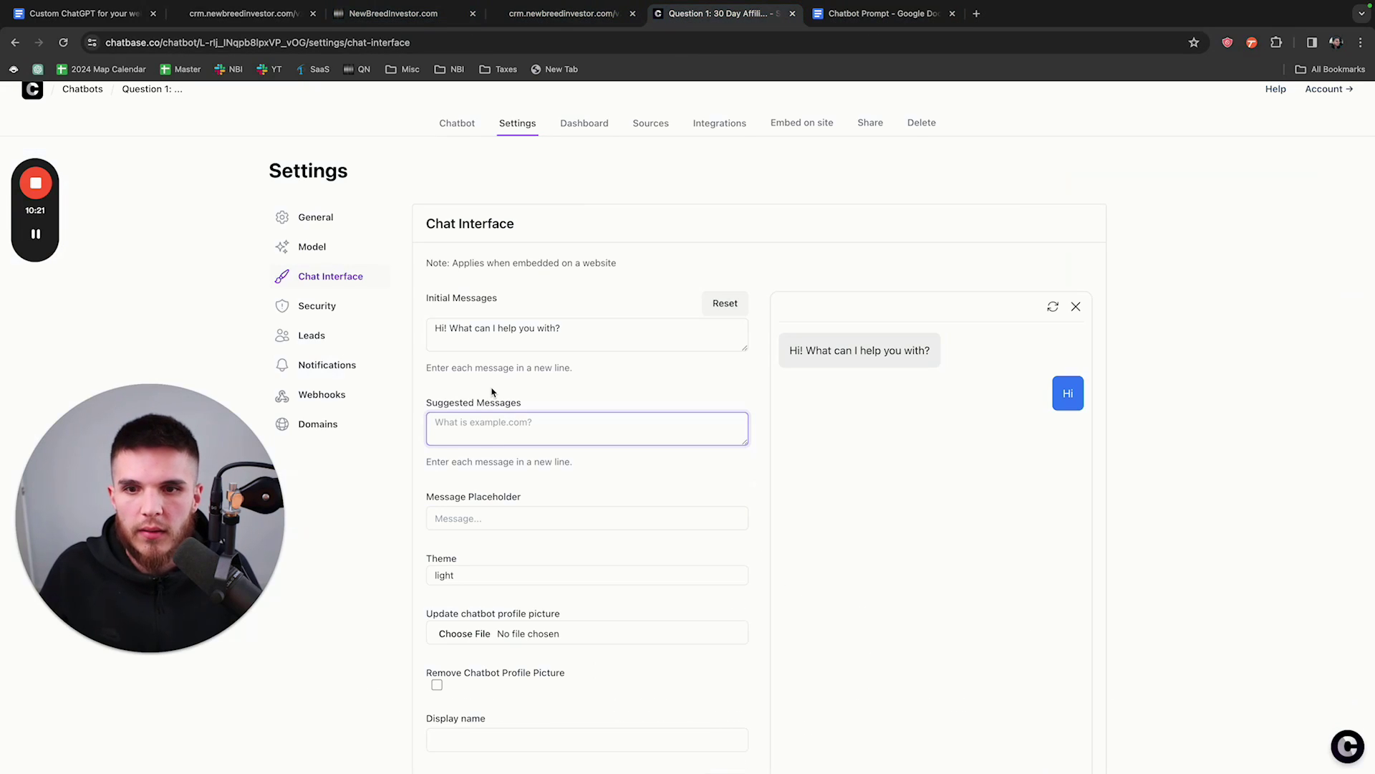
key("ctrl+v")
left_click_drag(427, 462, 430, 424)
left_click(559, 431)
scroll(675, 461, "down", 3)
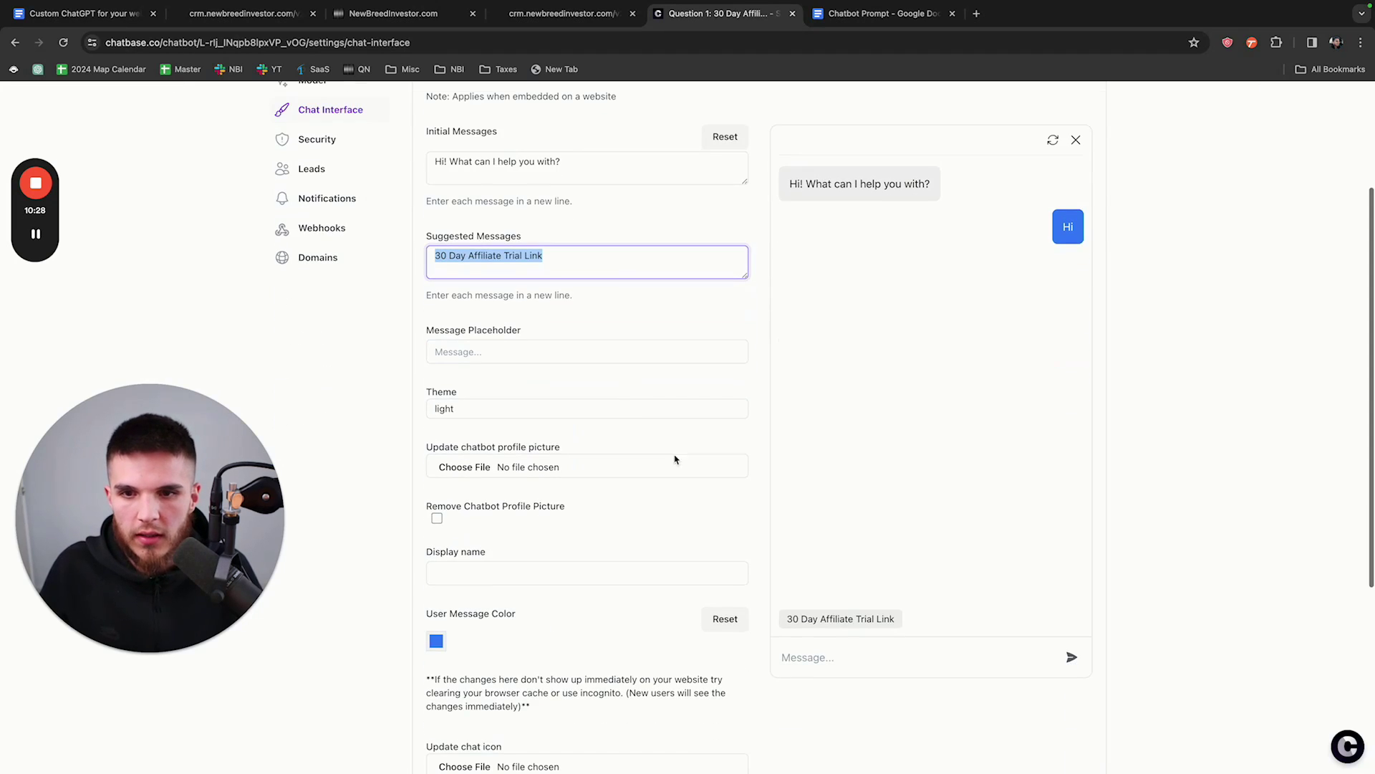
scroll(599, 356, "up", 1)
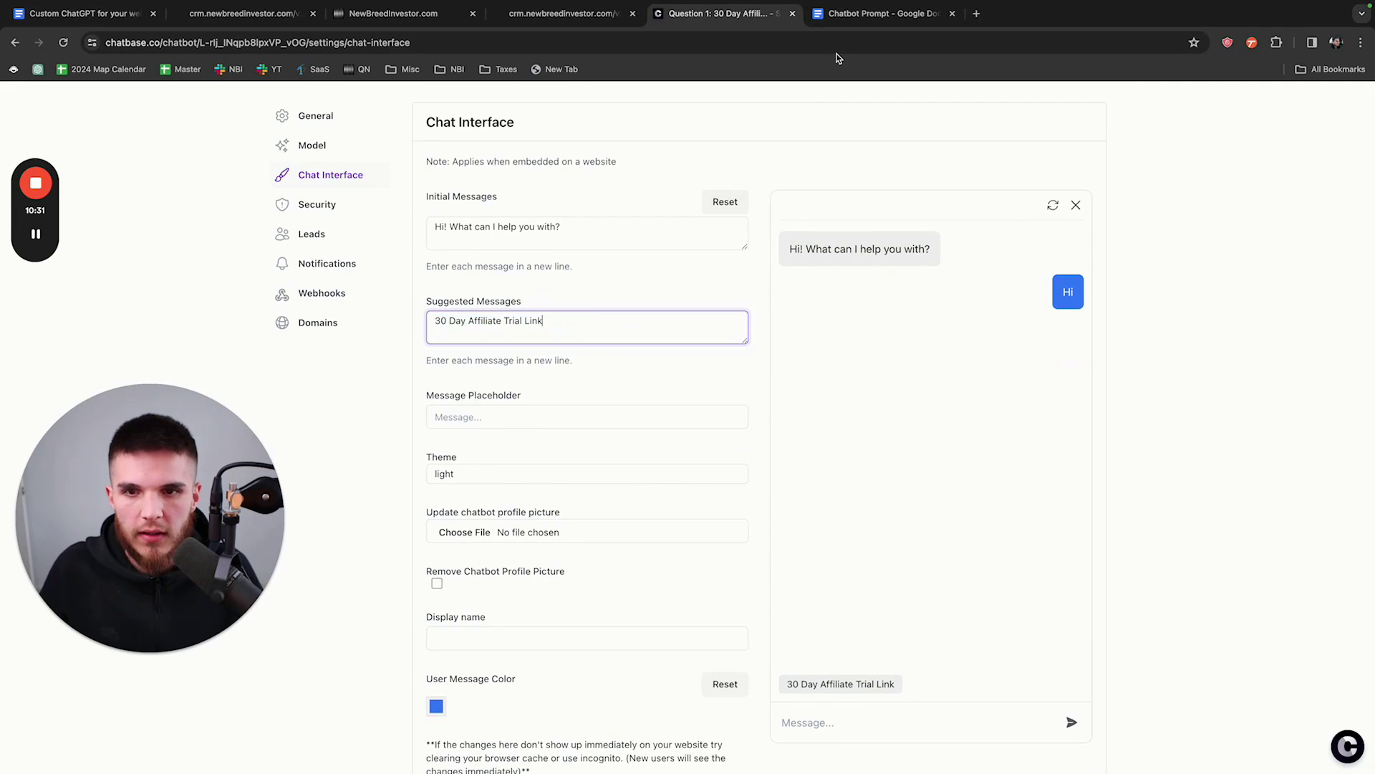
Step: Copy 'Login/how to access your purchase' from the Chatbot Prompt document and add it as the second suggested message
left_click(859, 14)
left_click_drag(523, 285, 671, 286)
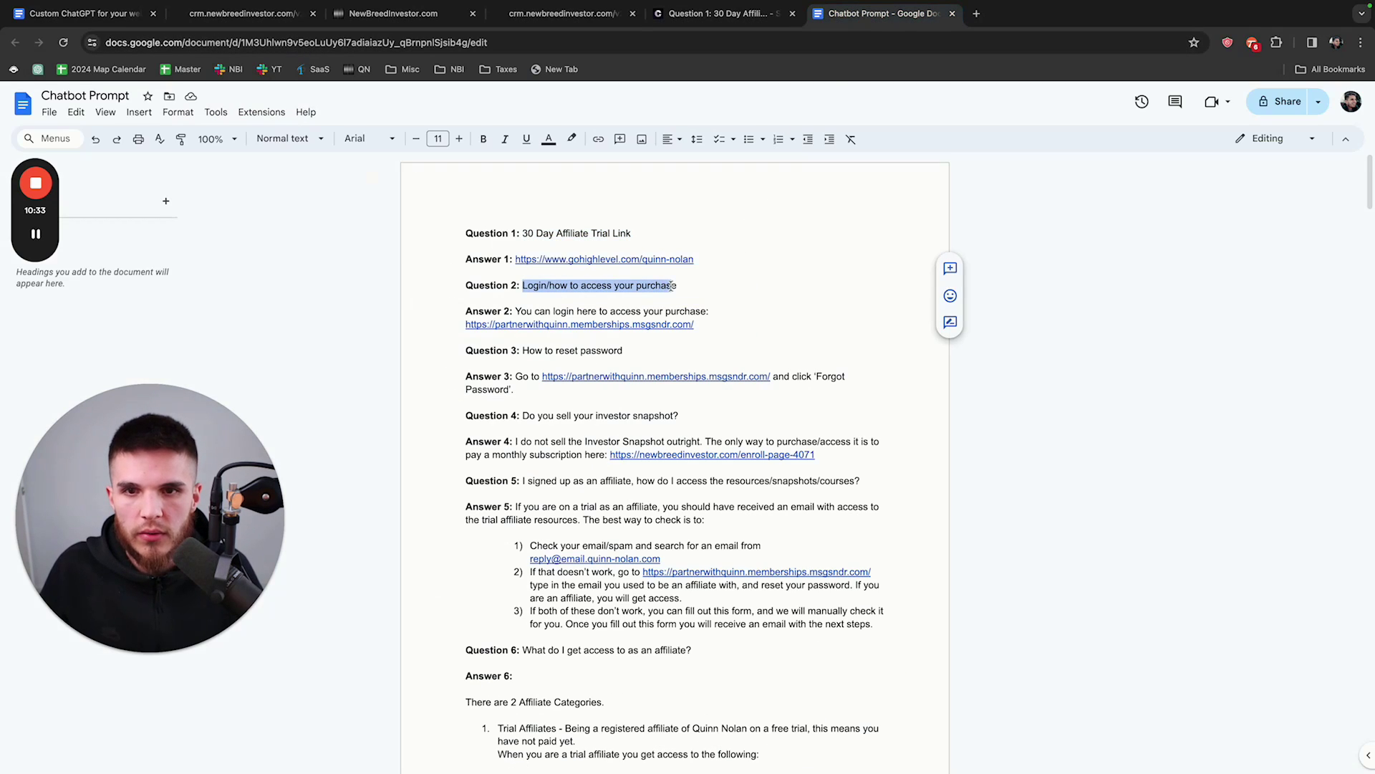
left_click(566, 13)
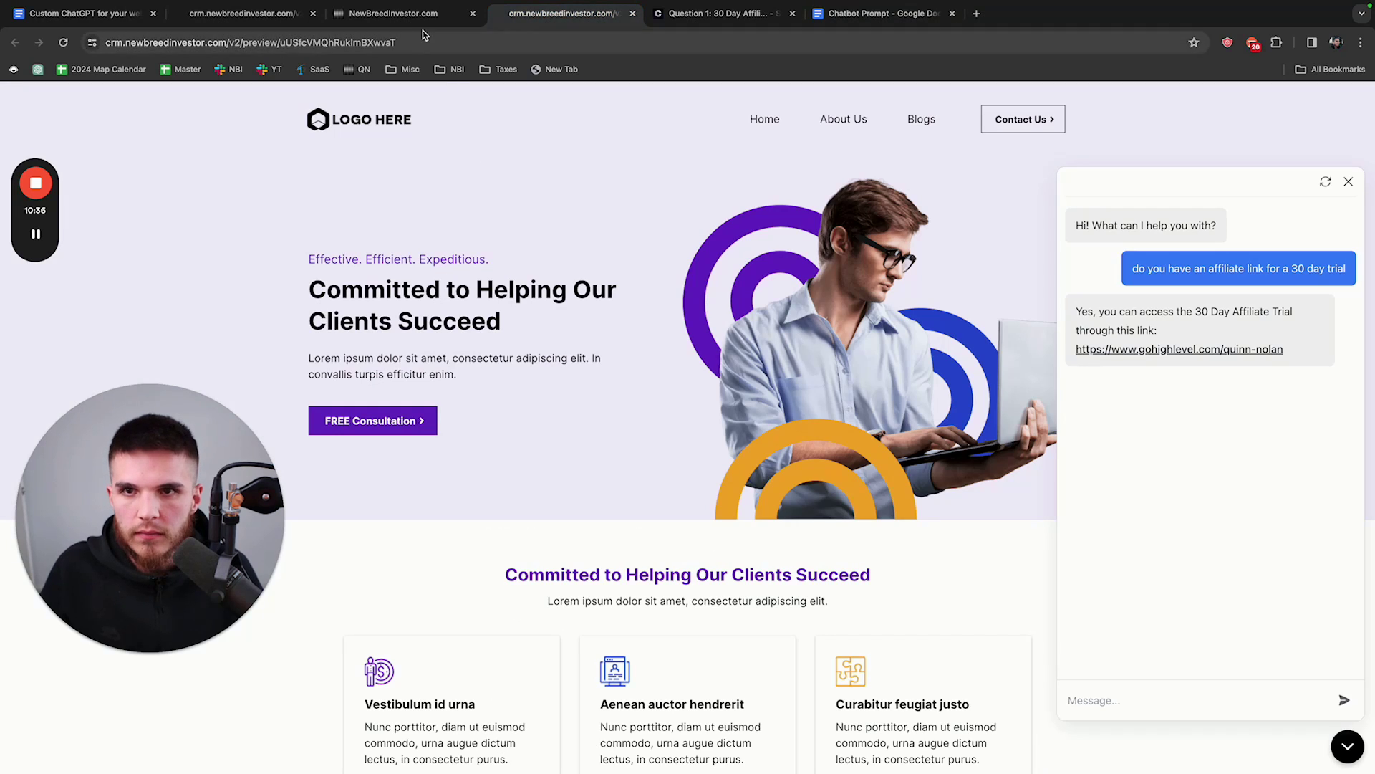
key("ctrl+Tab")
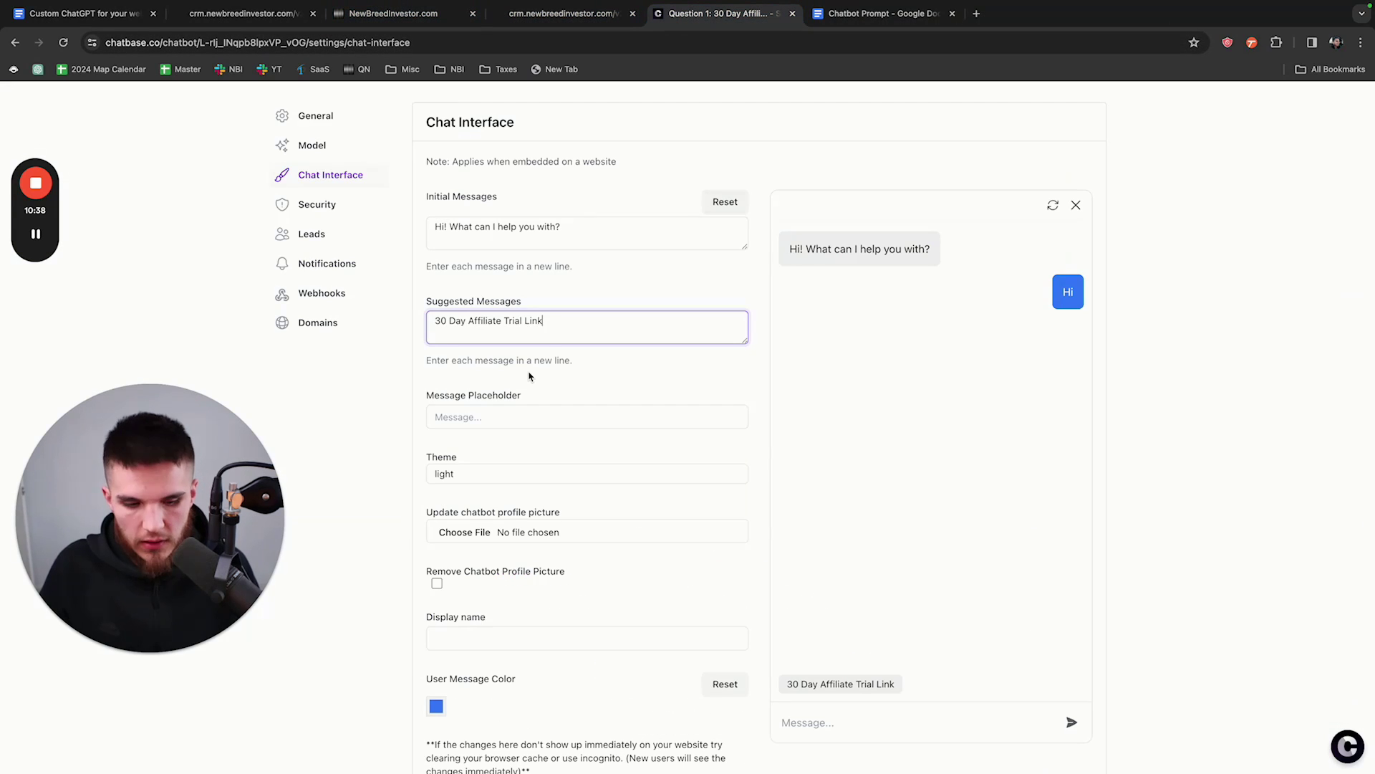
type("Login/how to access your purchase")
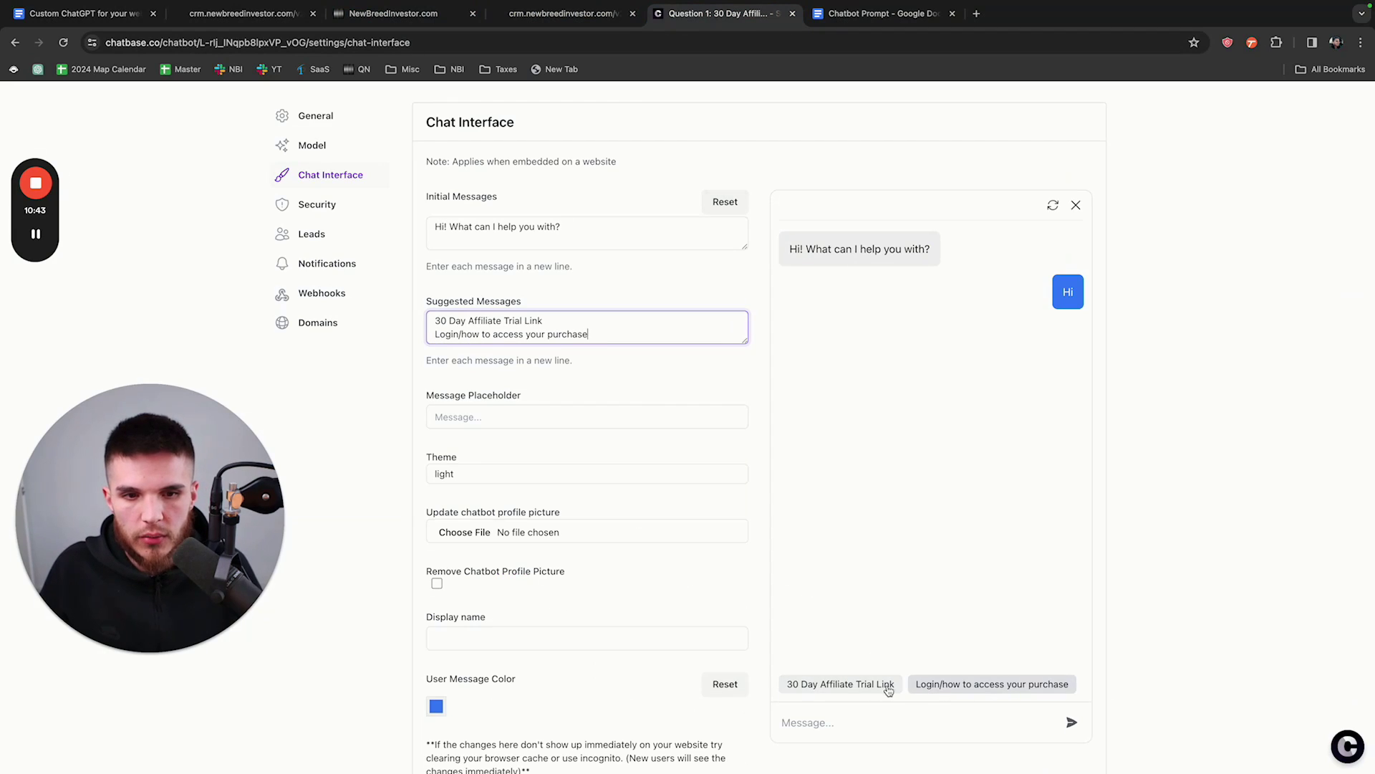
Step: Check both questions against the Chatbot Prompt document, then save the chat interface settings
scroll(838, 654, "down", 3)
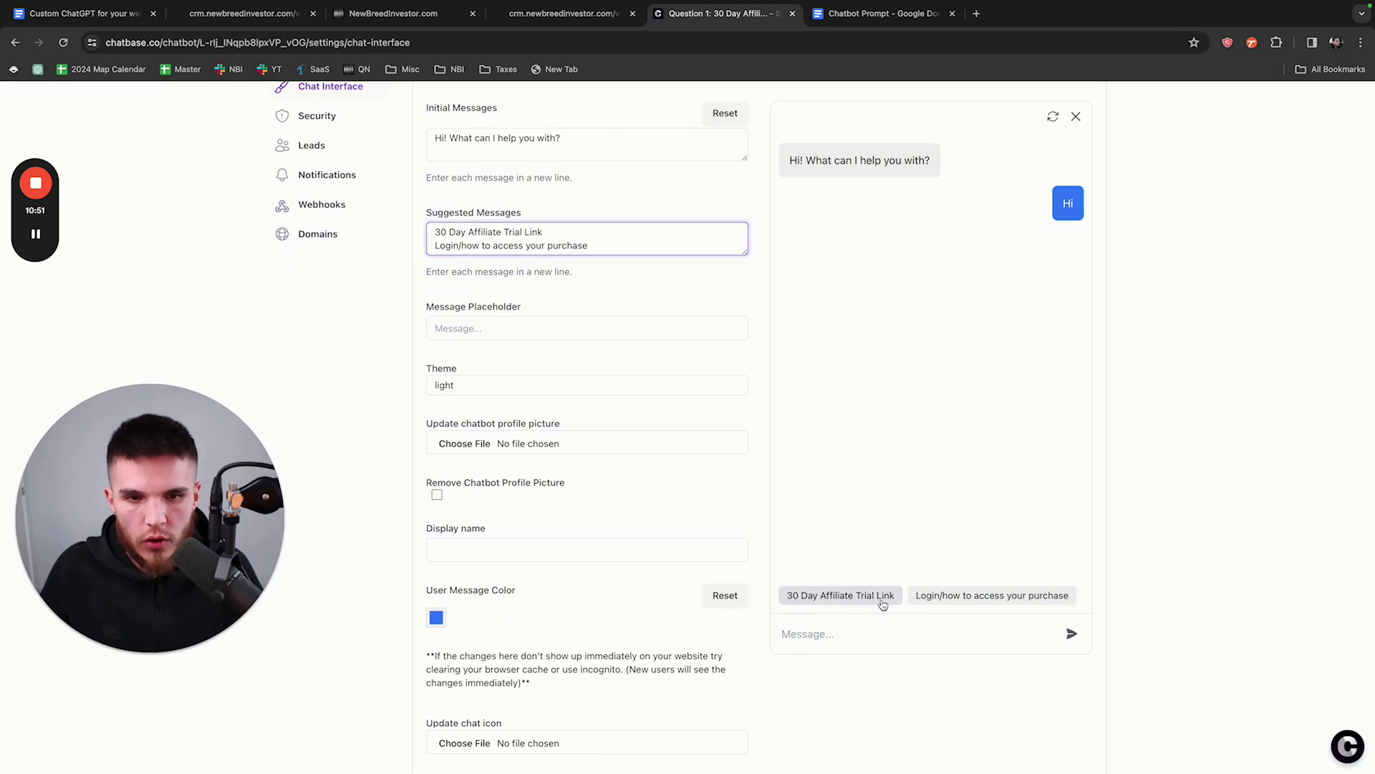
left_click(871, 16)
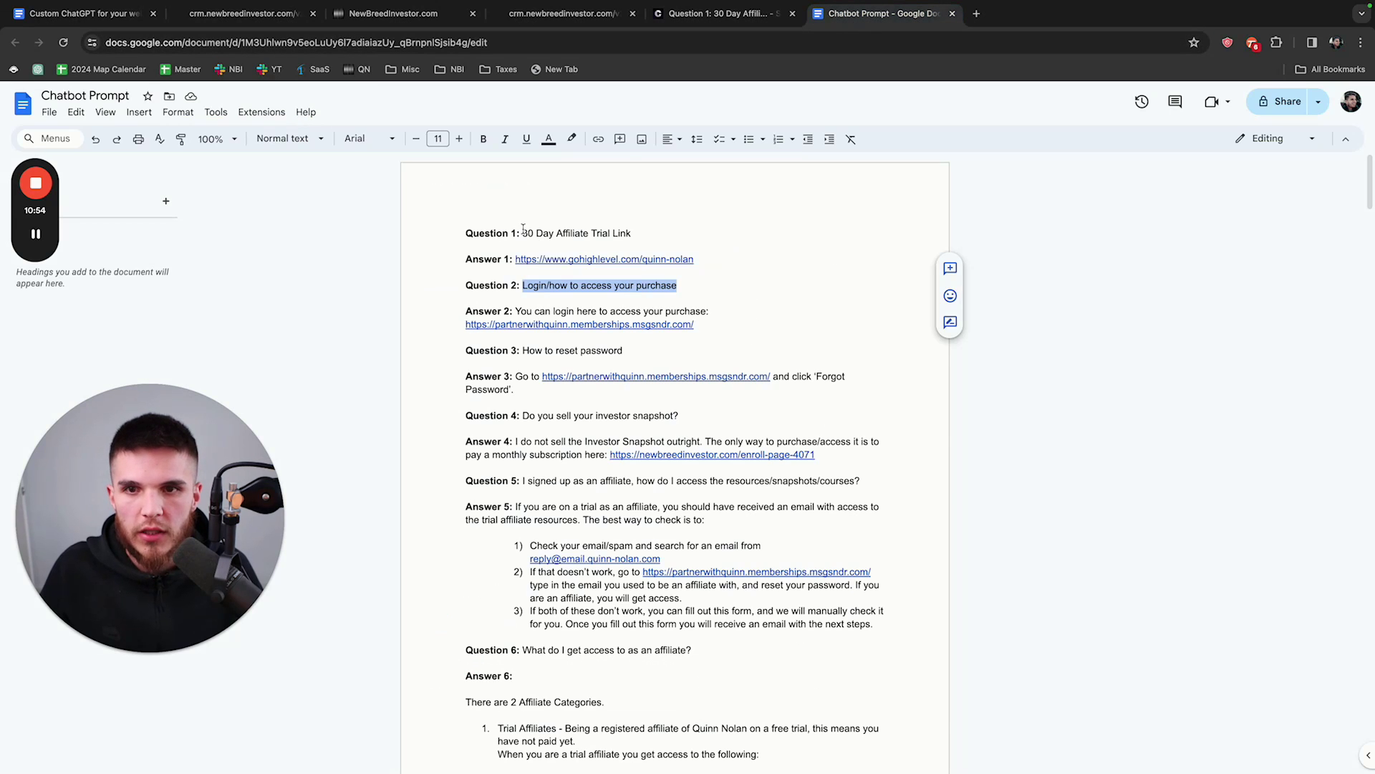
left_click_drag(523, 233, 643, 234)
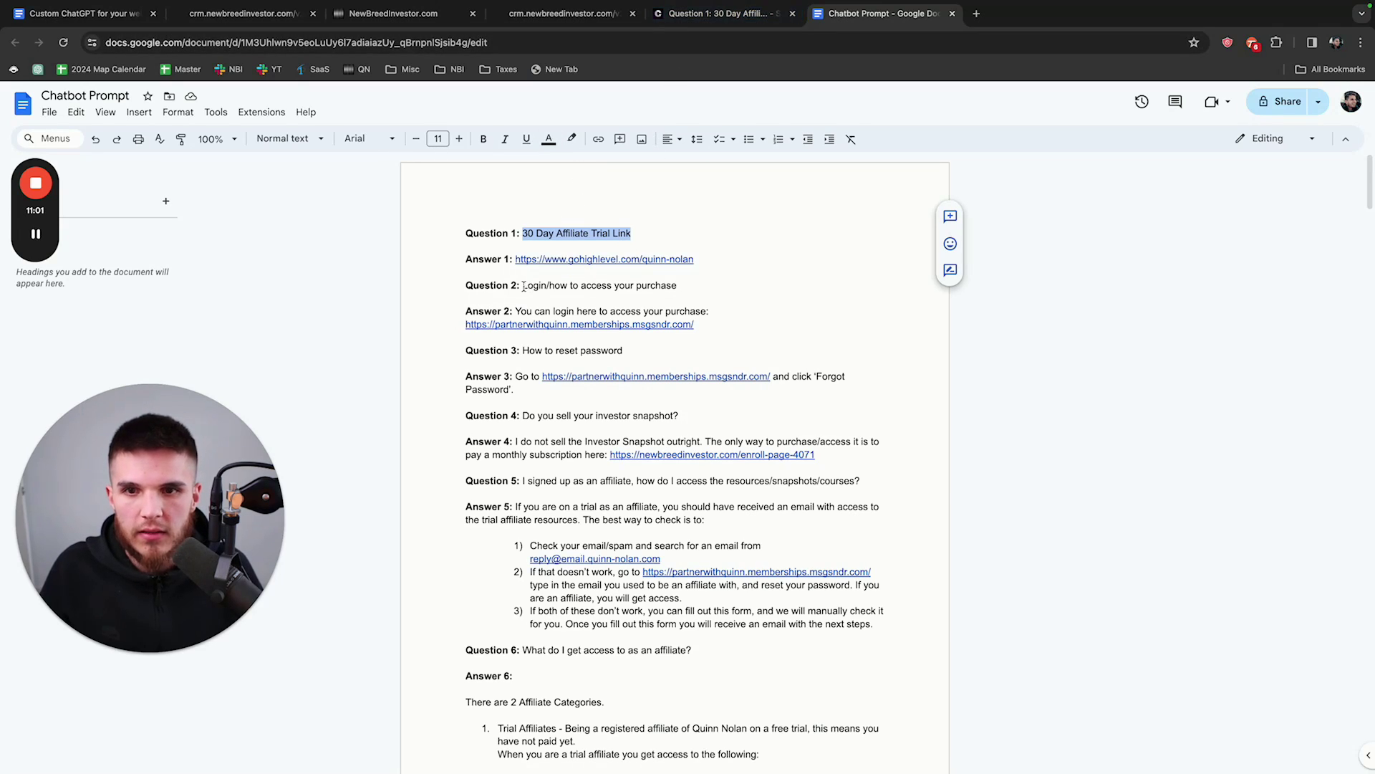
left_click_drag(522, 286, 681, 285)
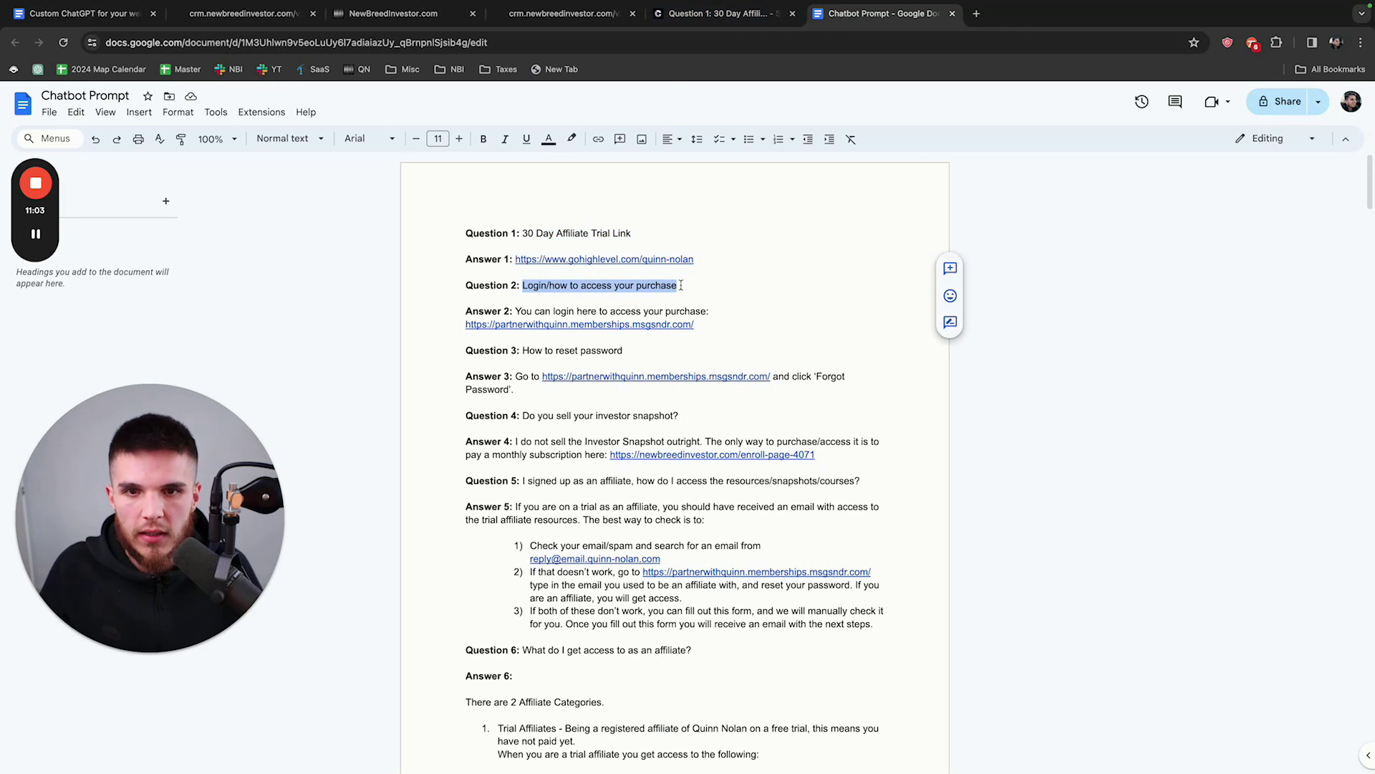
left_click(716, 13)
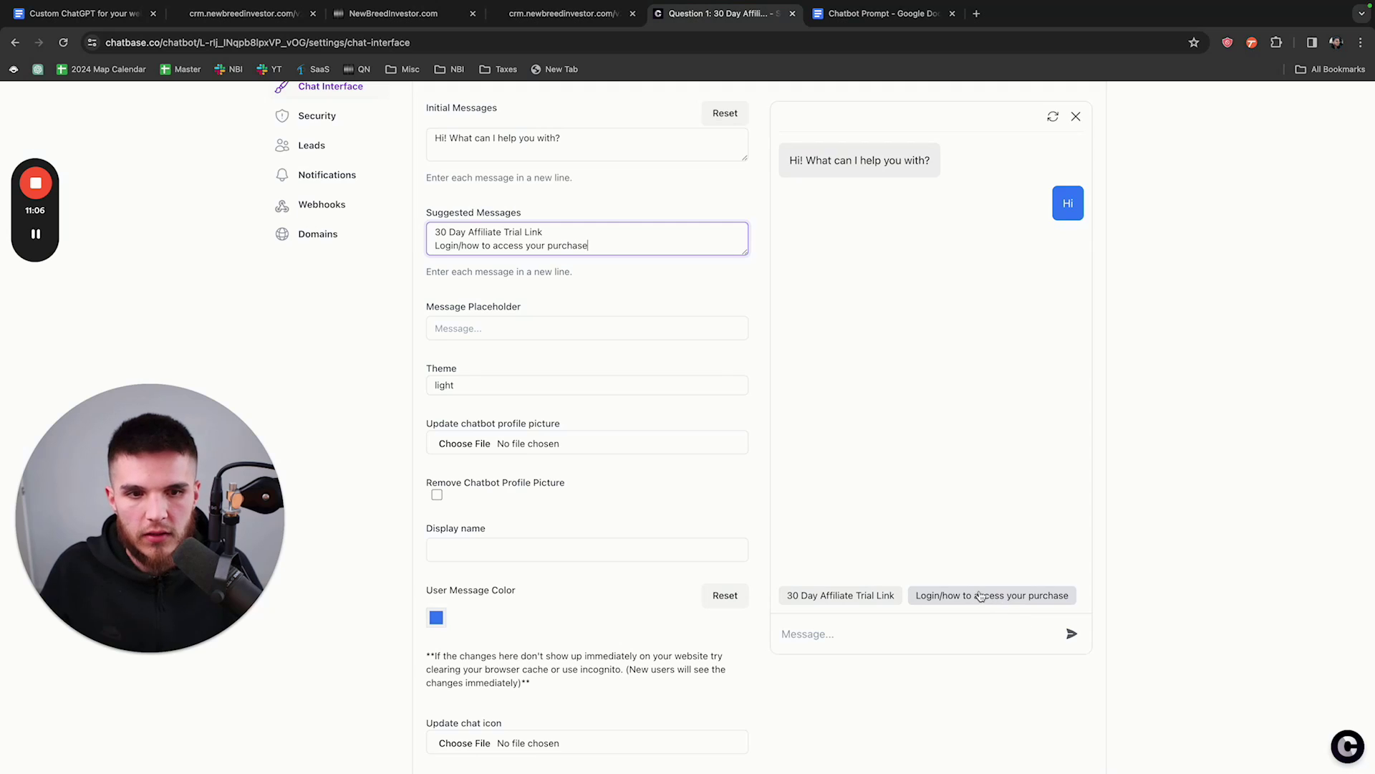
scroll(845, 537, "down", 5)
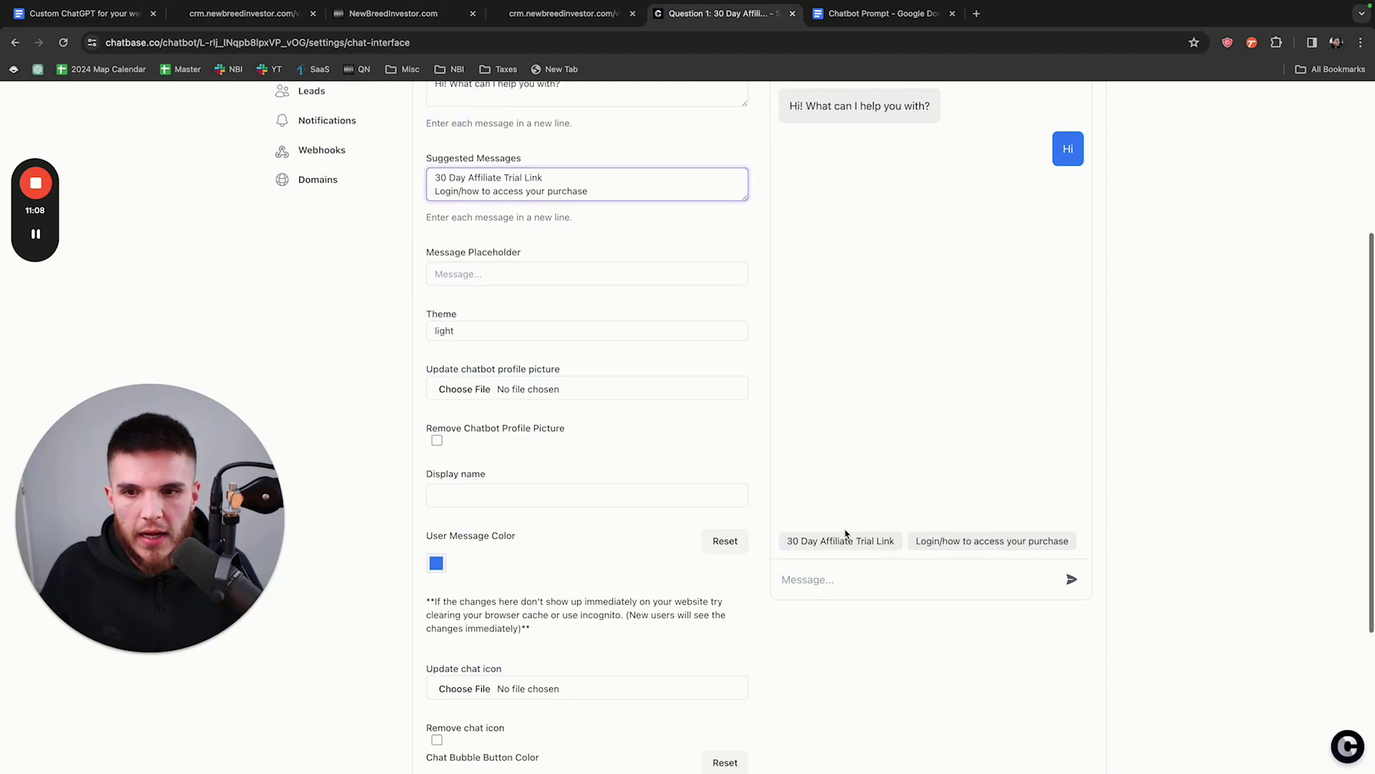
left_click(1073, 729)
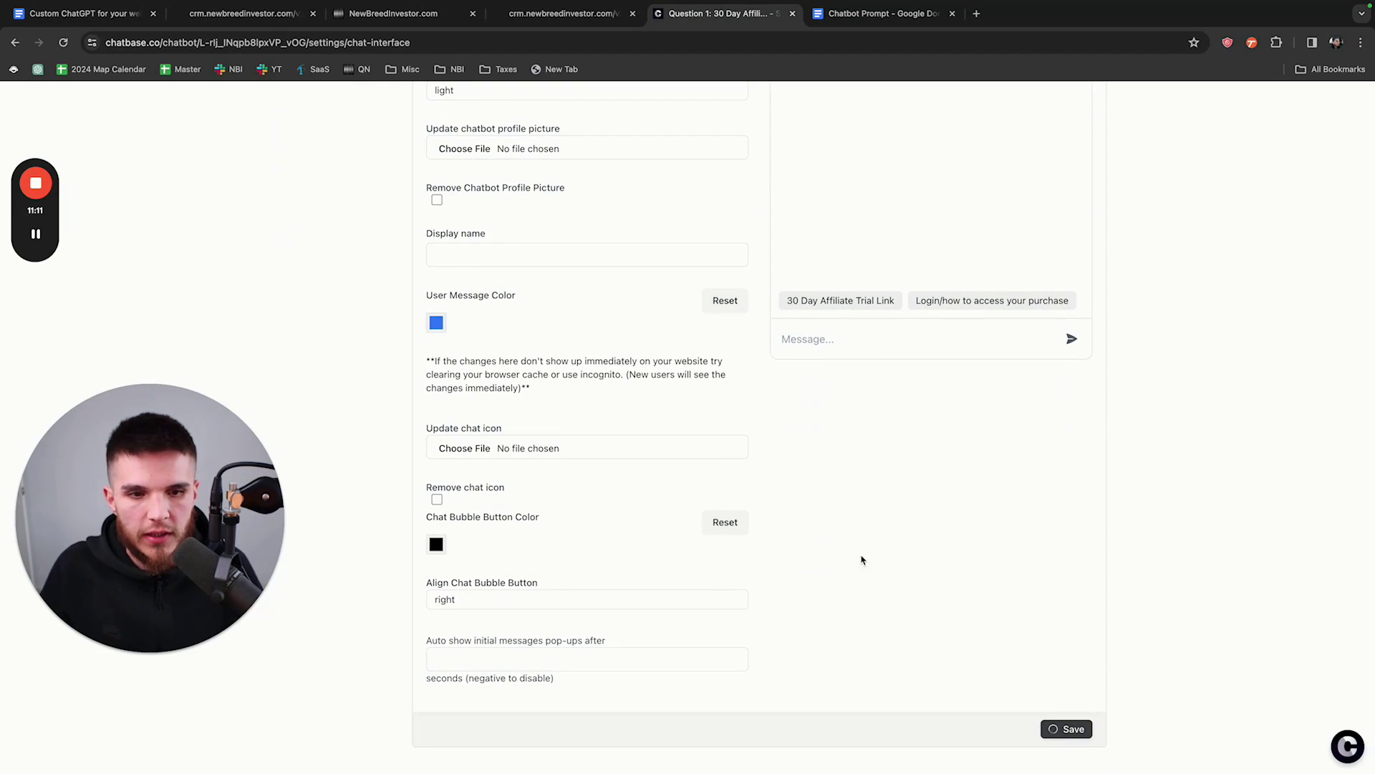
Step: Clear the widget chat, reload the GoHighLevel preview, and ask the '30 Day Affiliate Trial Link' suggestion
scroll(864, 495, "up", 10)
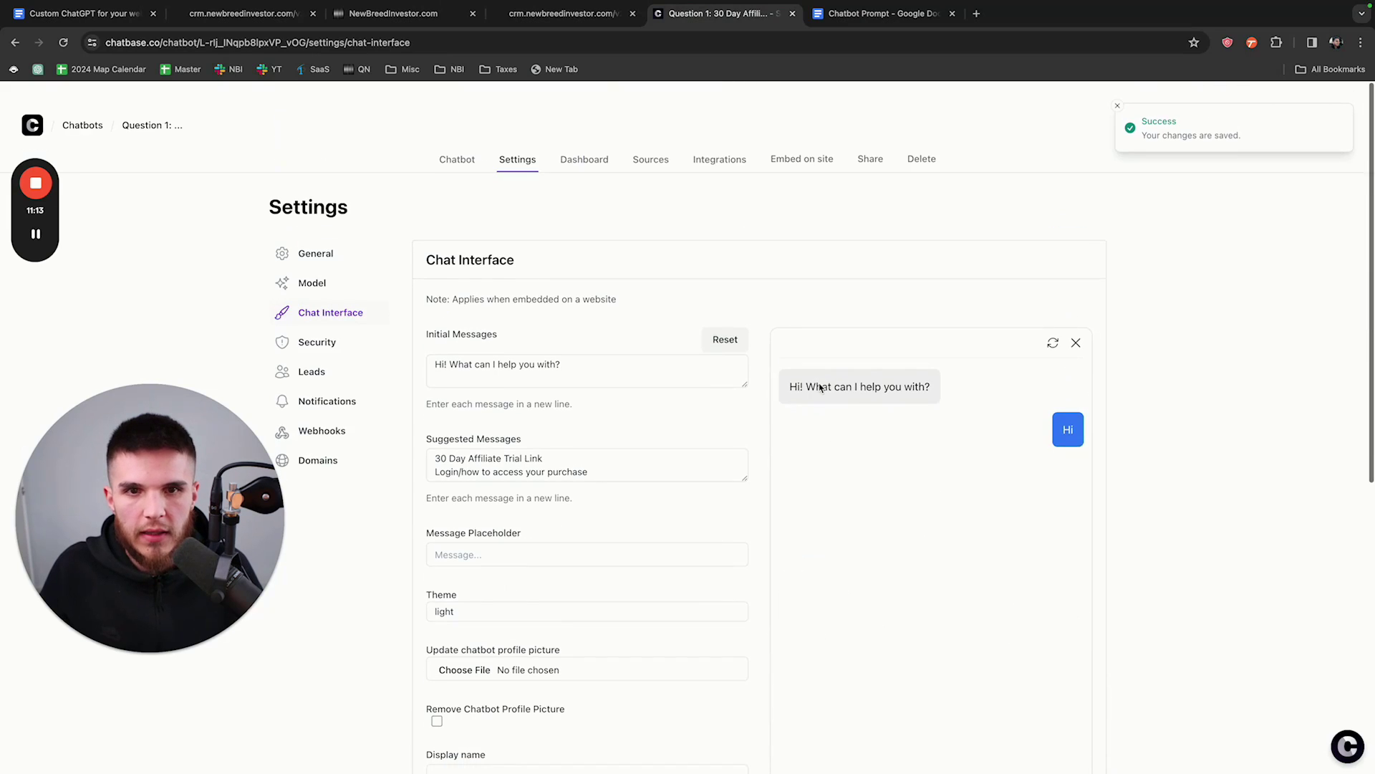
left_click(569, 13)
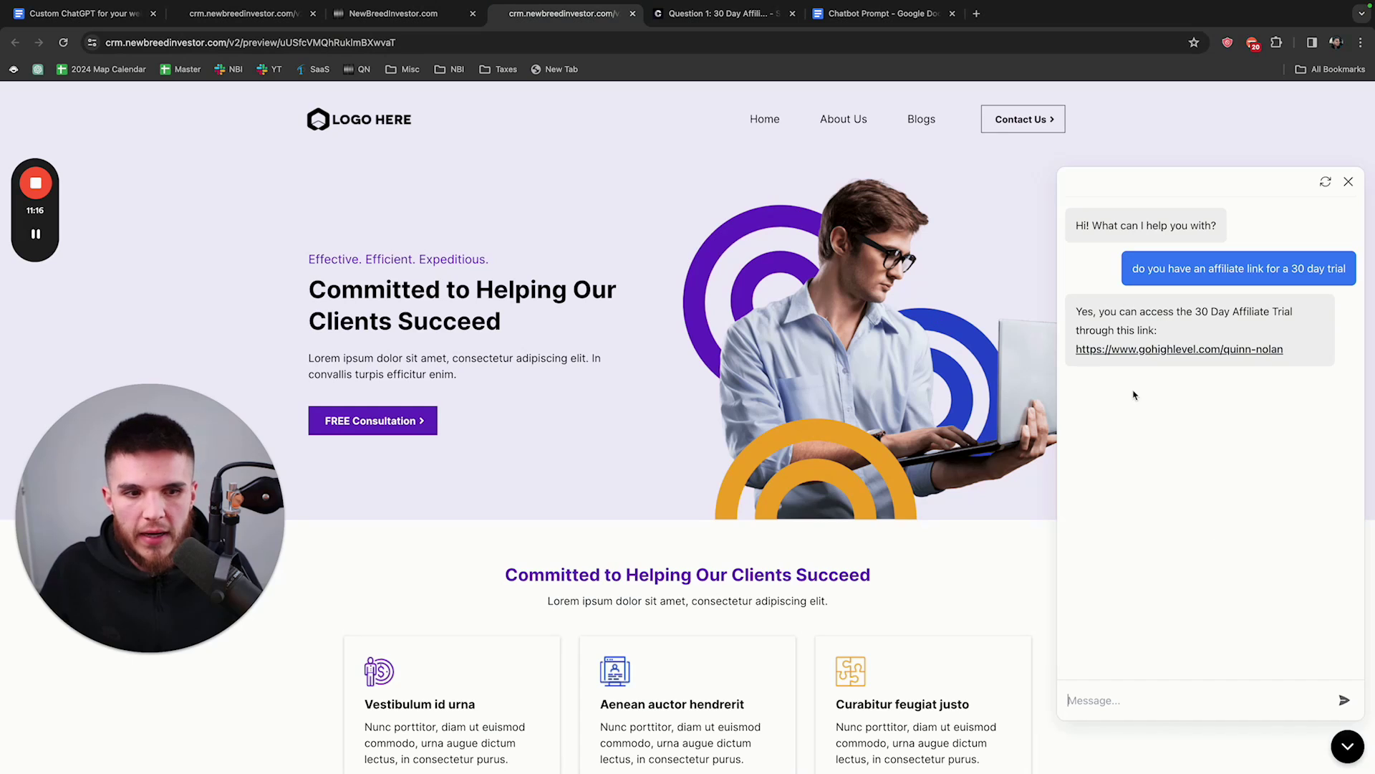
left_click(1325, 182)
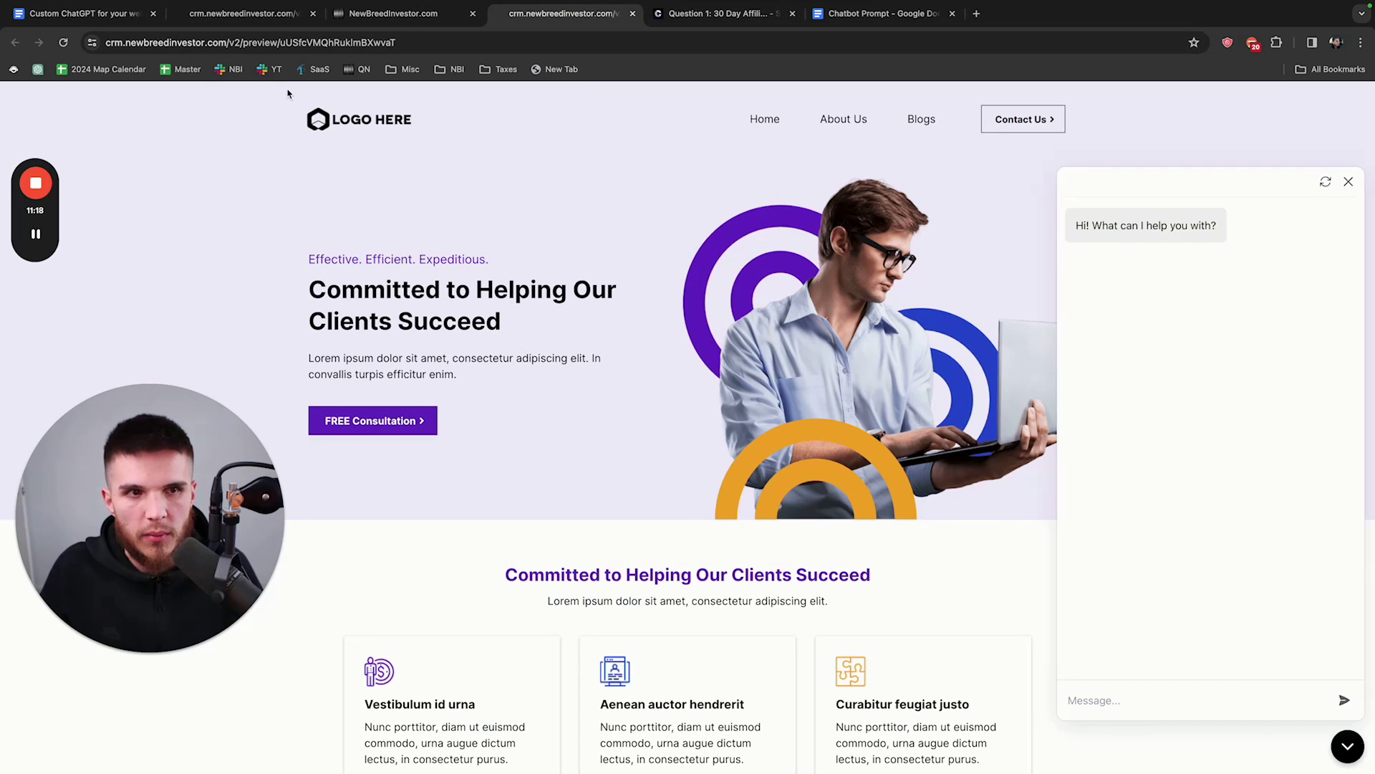
left_click(63, 43)
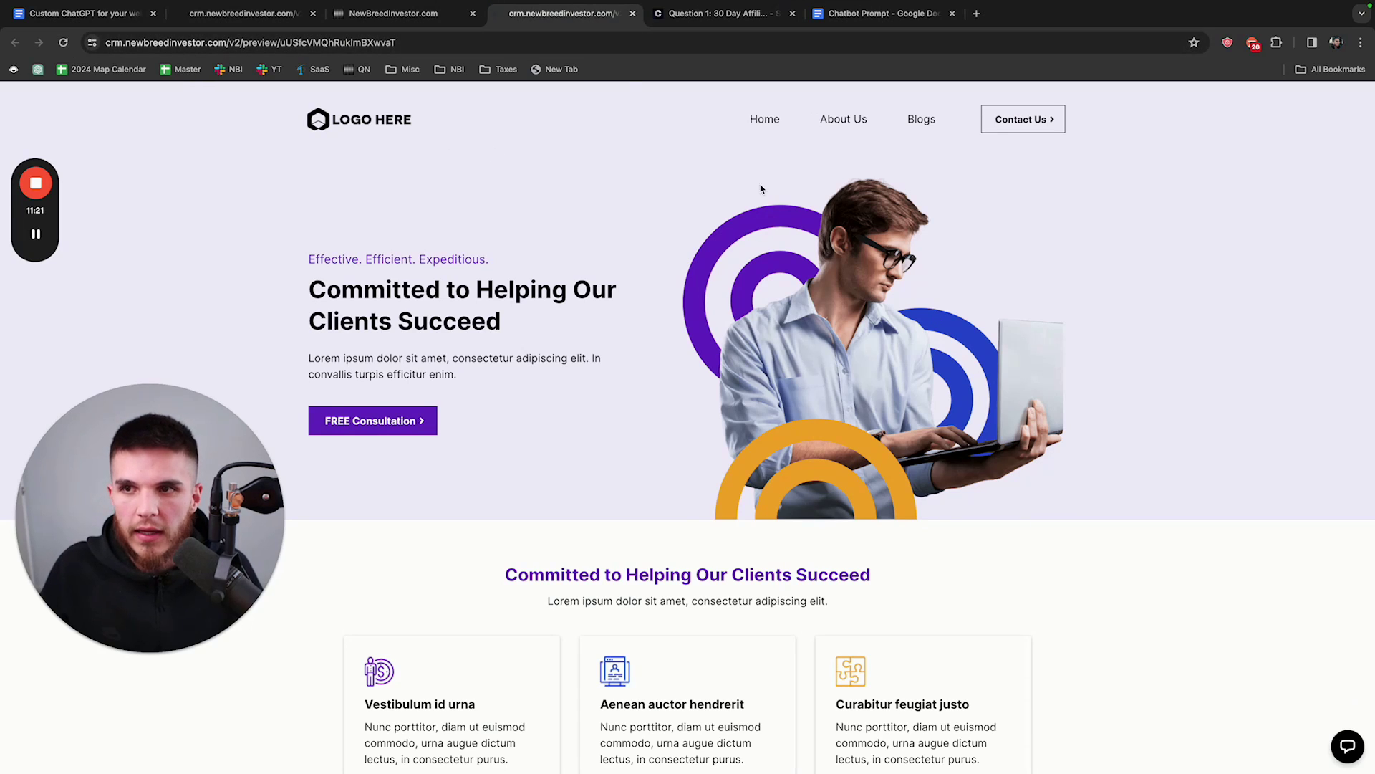
left_click(1348, 746)
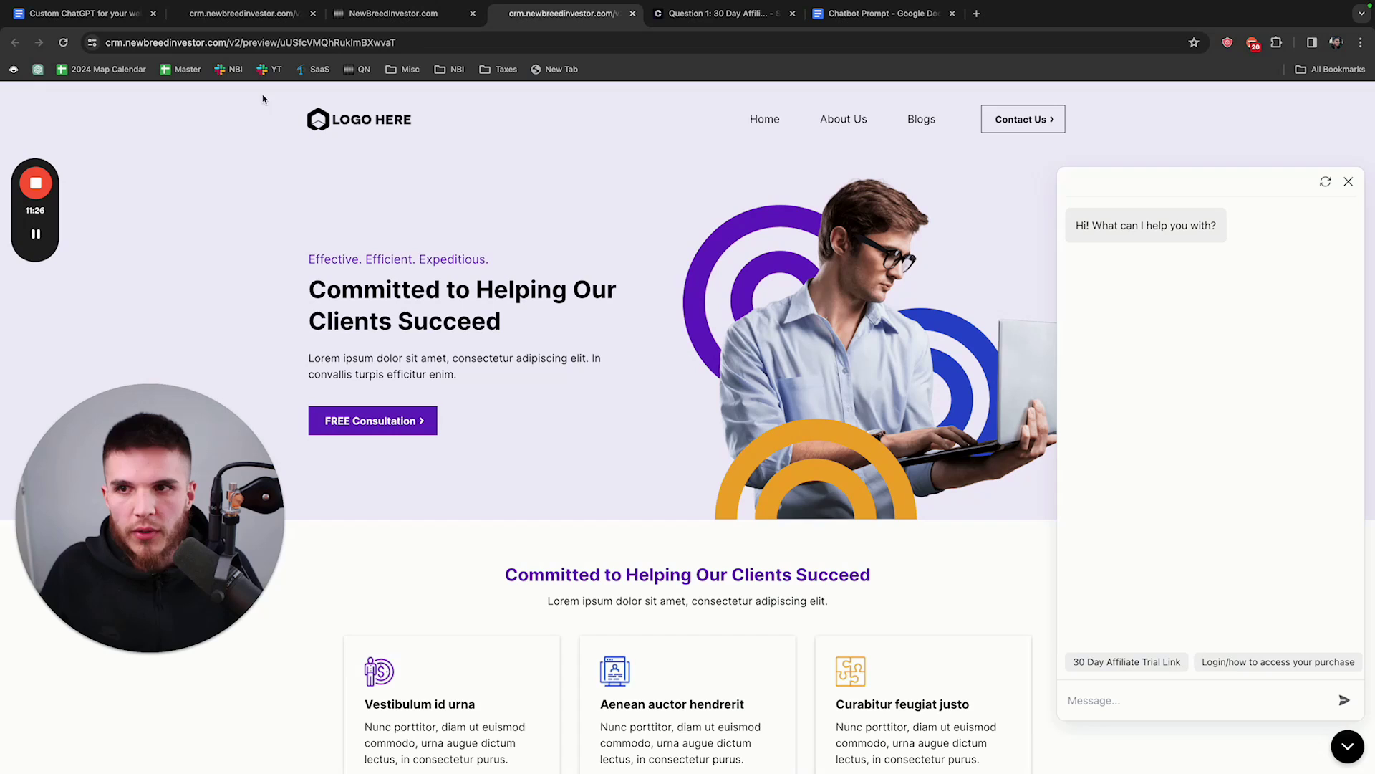
left_click(1173, 662)
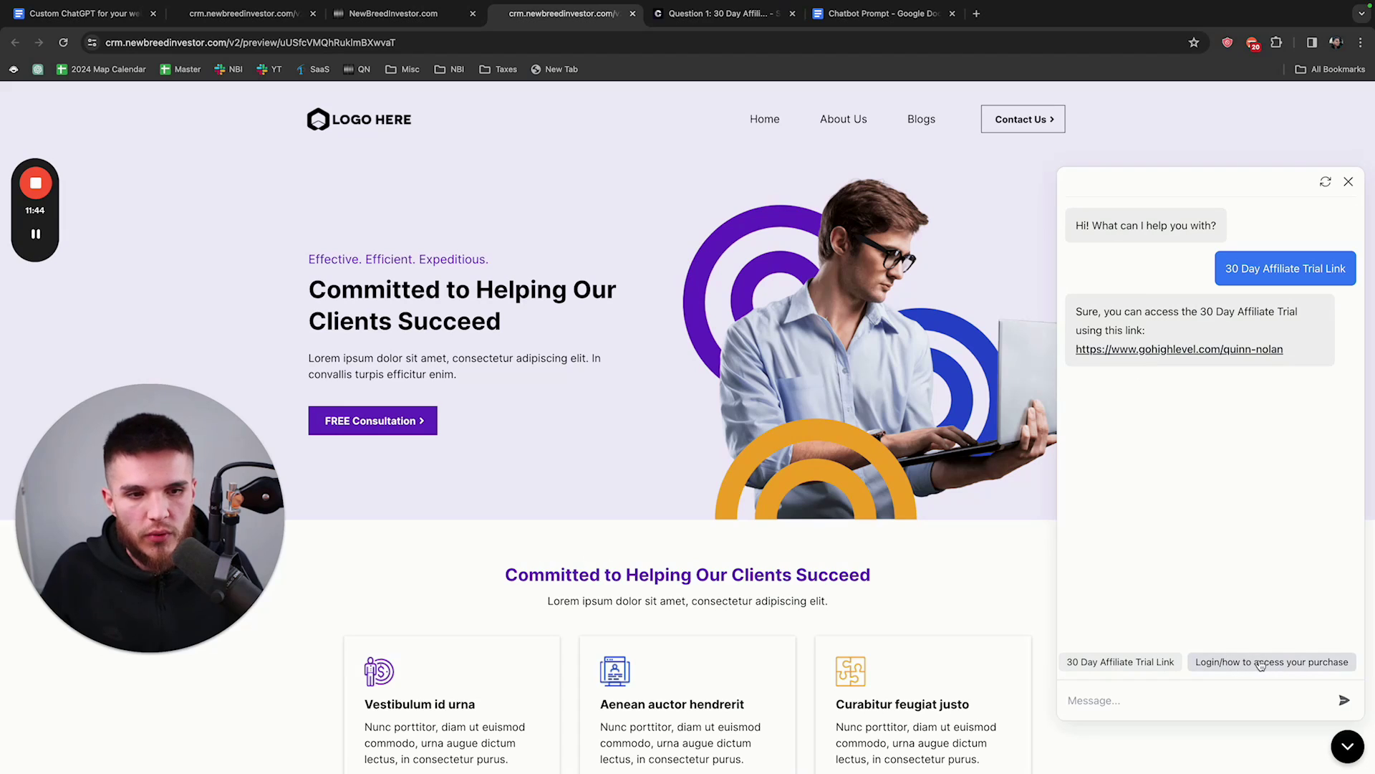
Step: Tap the 'Login/how to access your purchase' suggestion and get the membership login link reply
left_click(1259, 660)
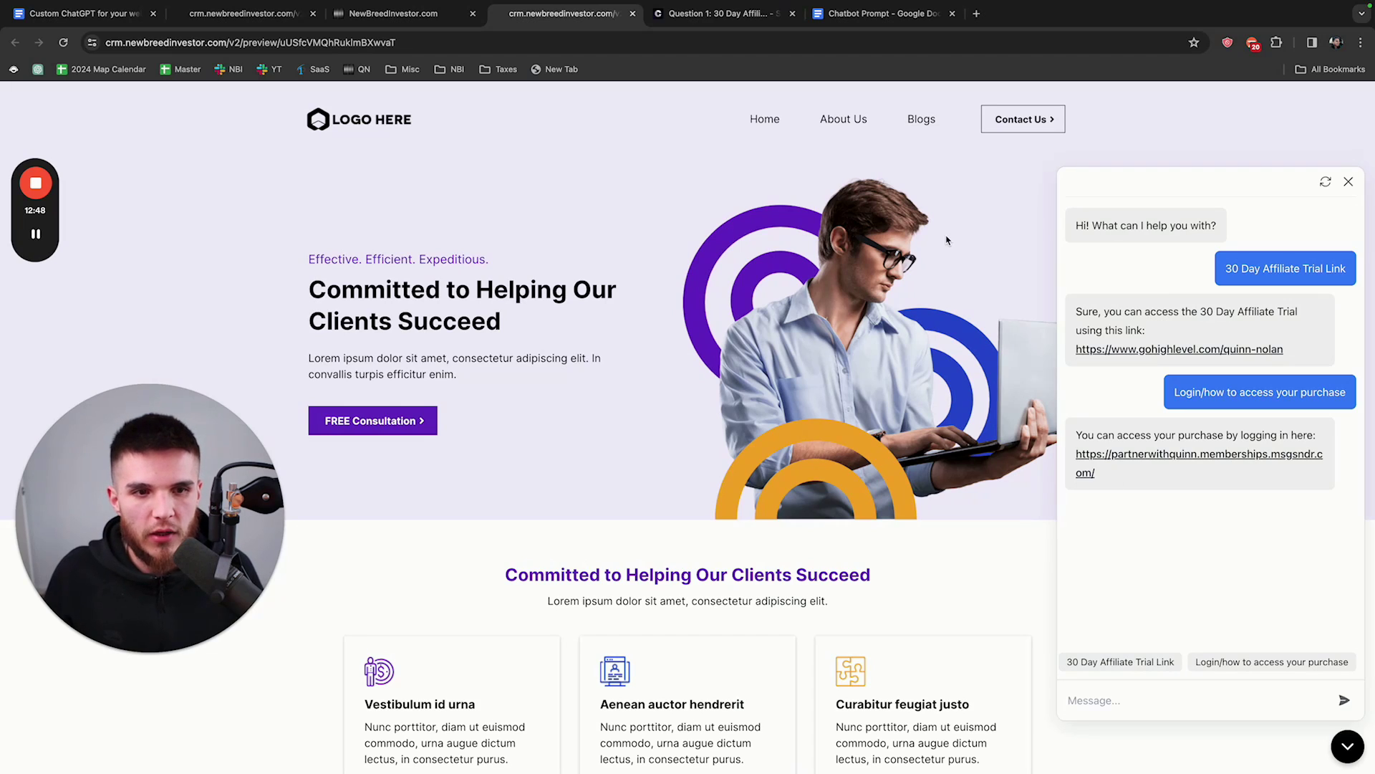
Step: Recheck the '30 Day Affiliate Trial Link' question in the prompt document, then review both saved suggested messages
left_click(884, 20)
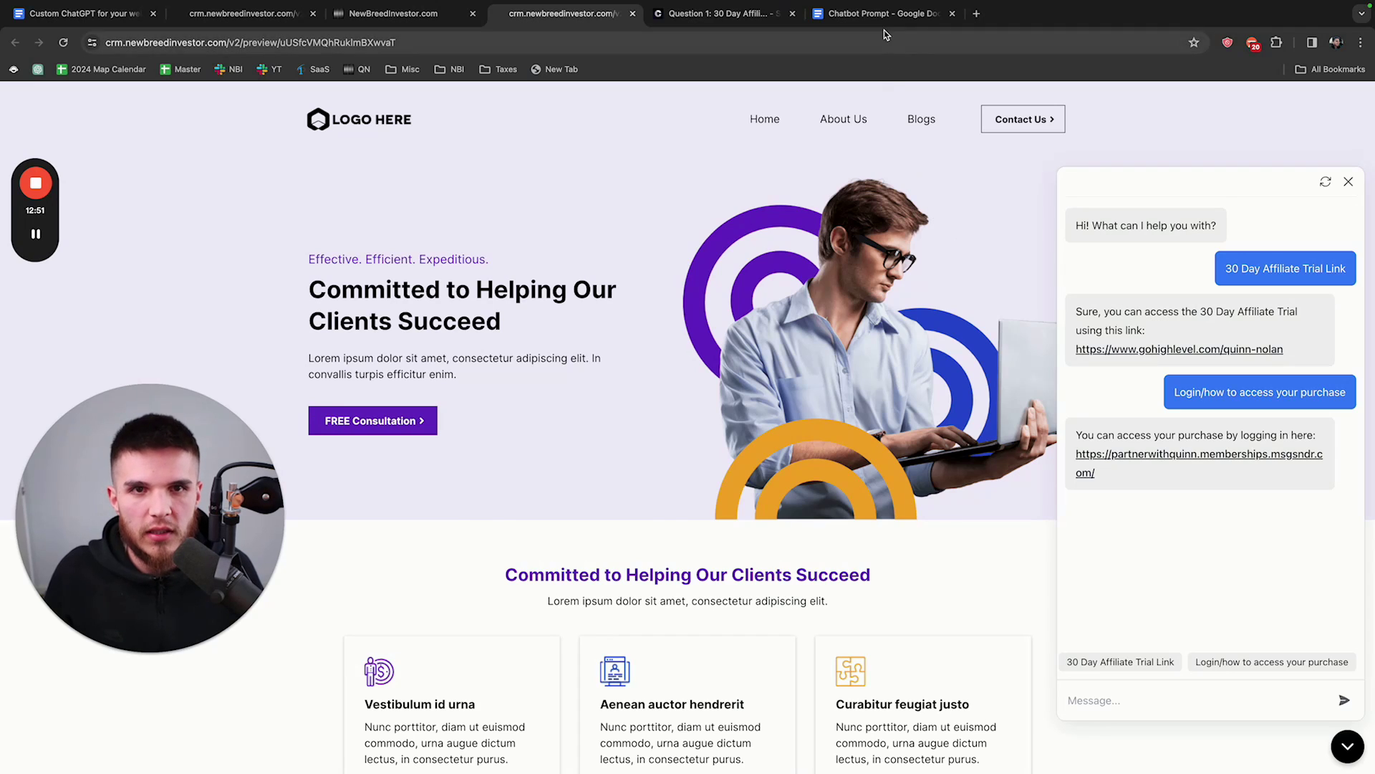
left_click_drag(522, 234, 637, 234)
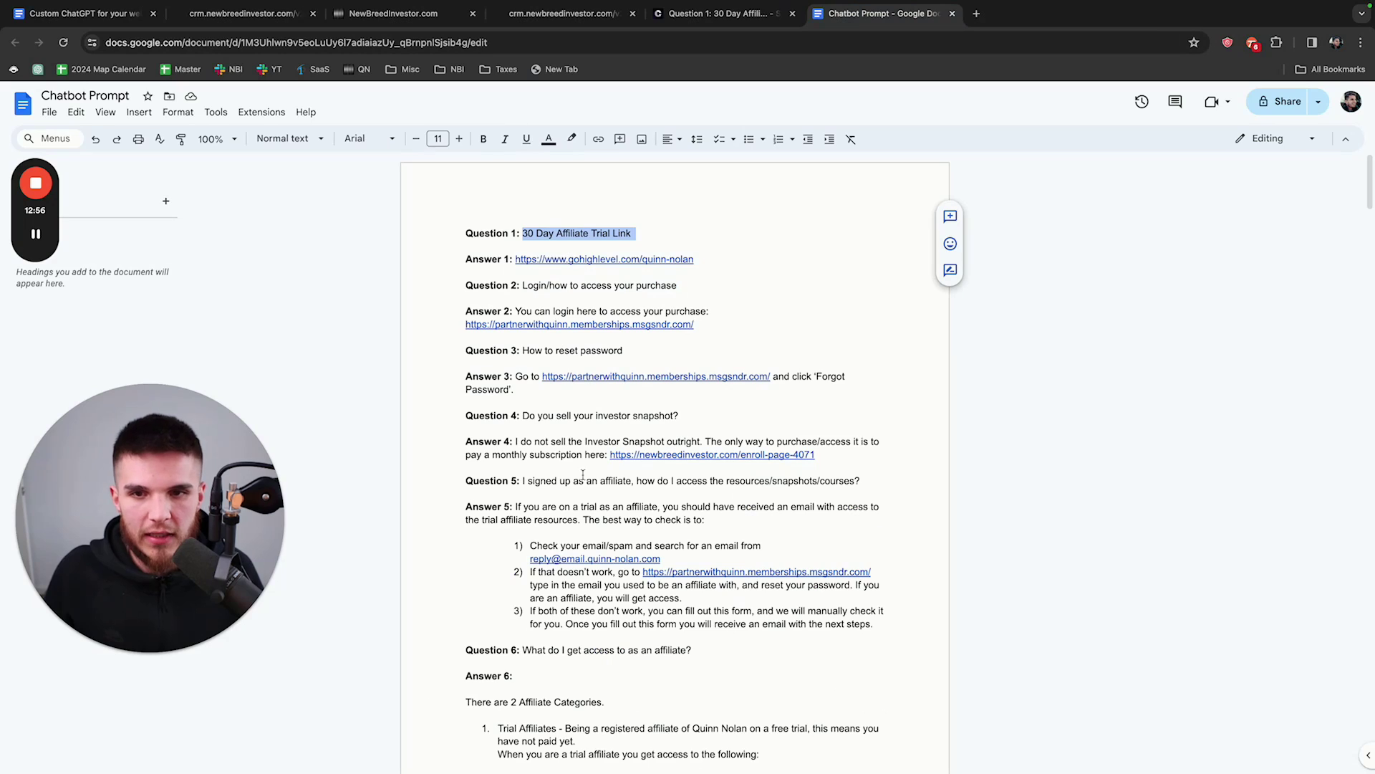
left_click(716, 14)
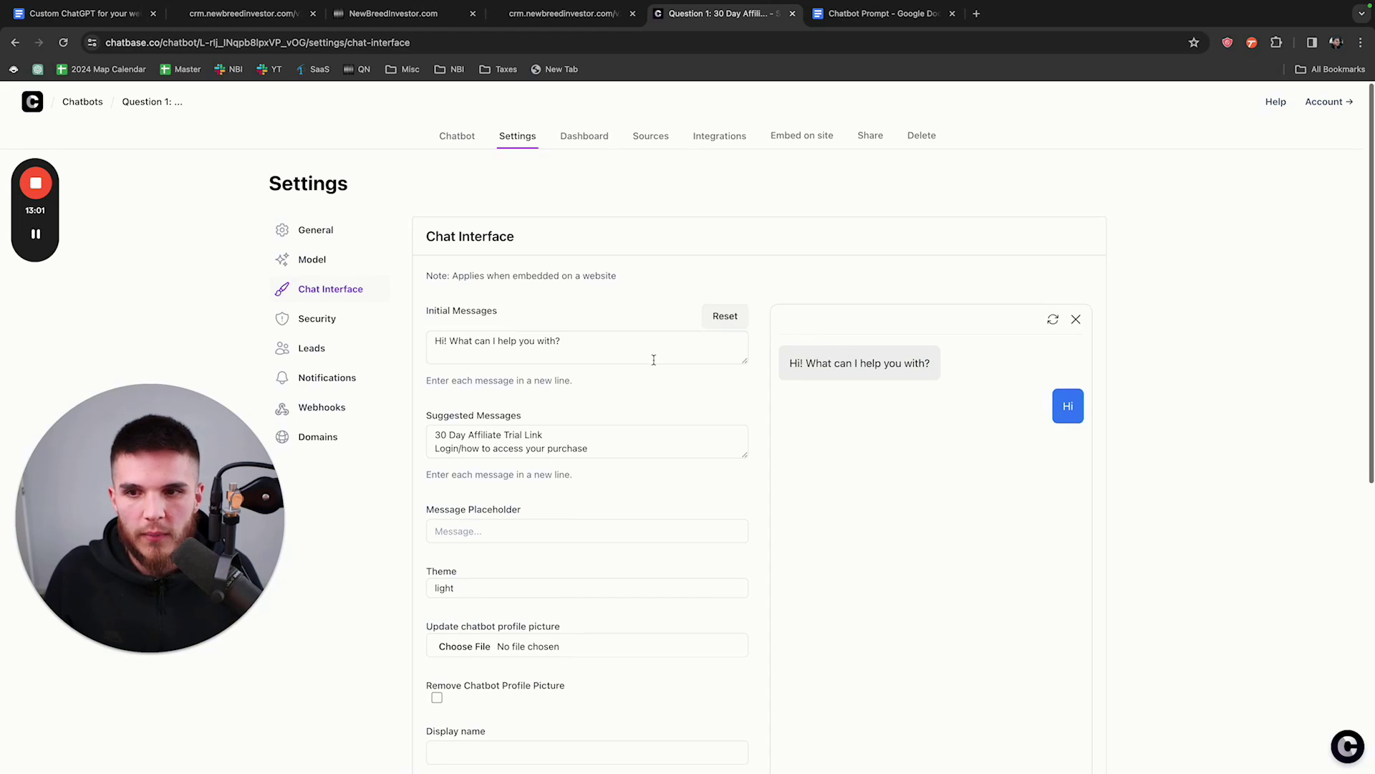
scroll(653, 359, "down", 2)
scroll(653, 359, "down", 5)
scroll(653, 360, "up", 8)
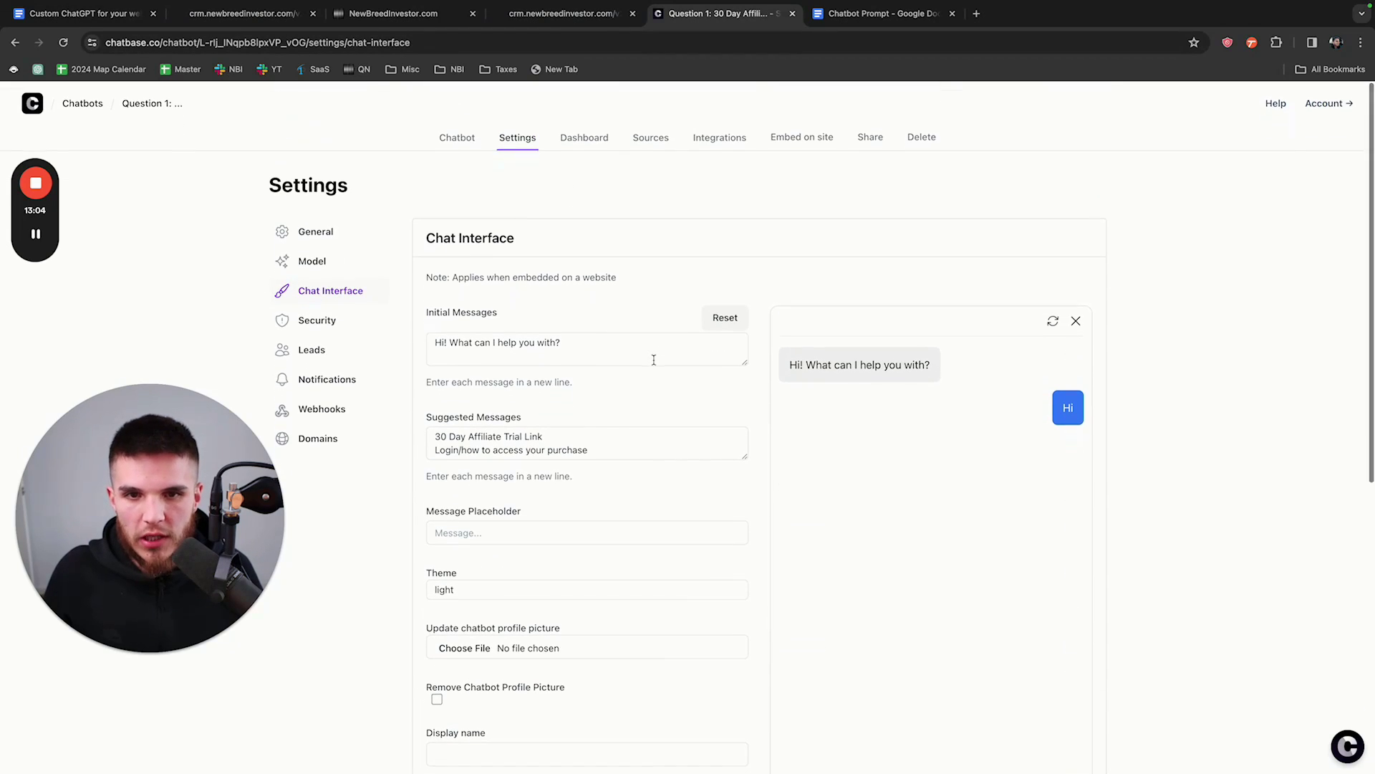